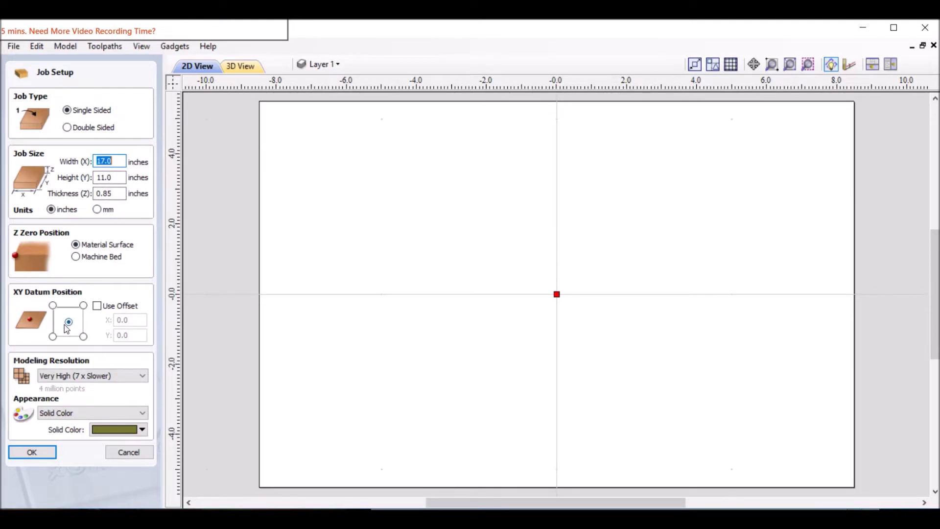
# Step: Accept the job setup and place the open book clipart near the centre of the material
pyautogui.click(31, 452)
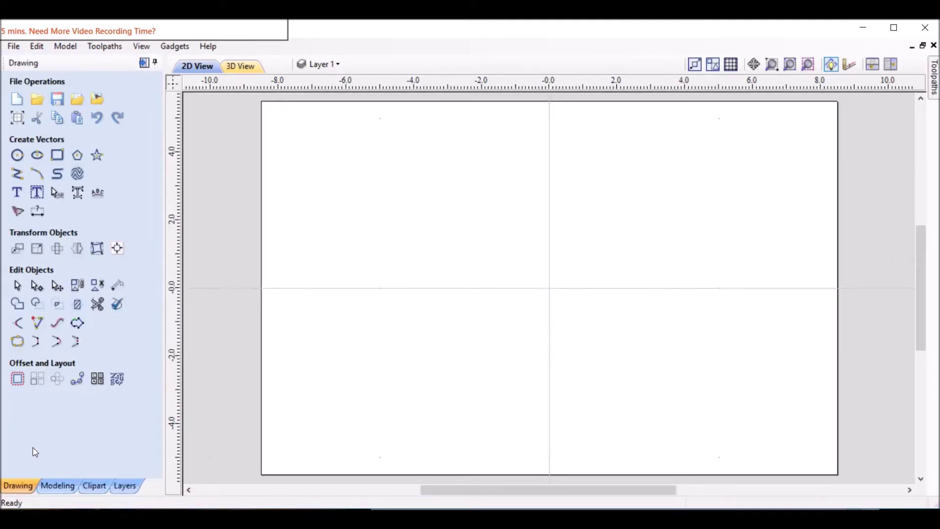
pyautogui.click(95, 487)
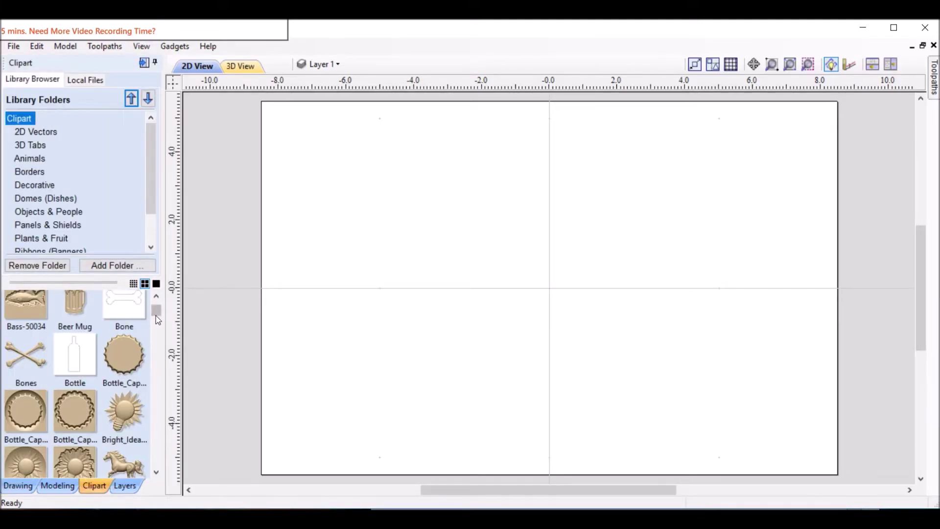
pyautogui.moveTo(155, 313); pyautogui.dragTo(156, 377)
pyautogui.moveTo(17, 455); pyautogui.dragTo(409, 370)
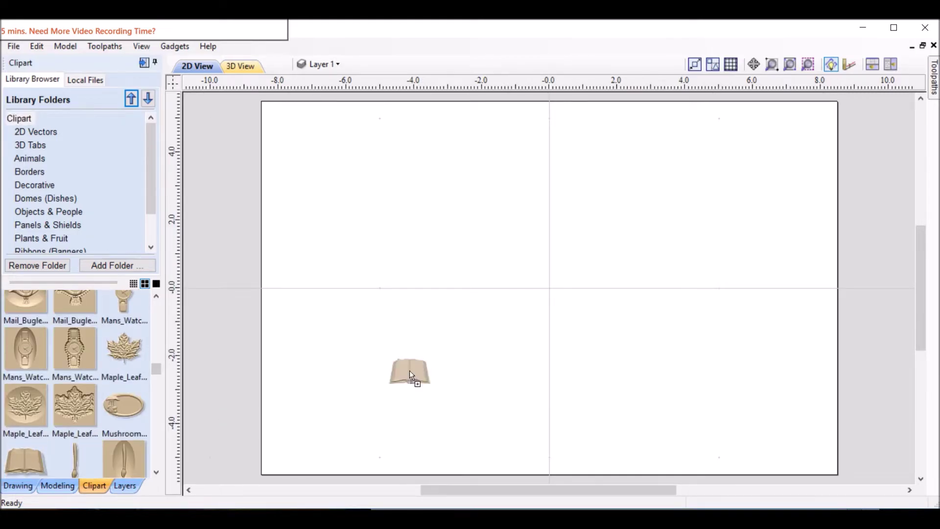
pyautogui.moveTo(545, 286); pyautogui.dragTo(544, 286)
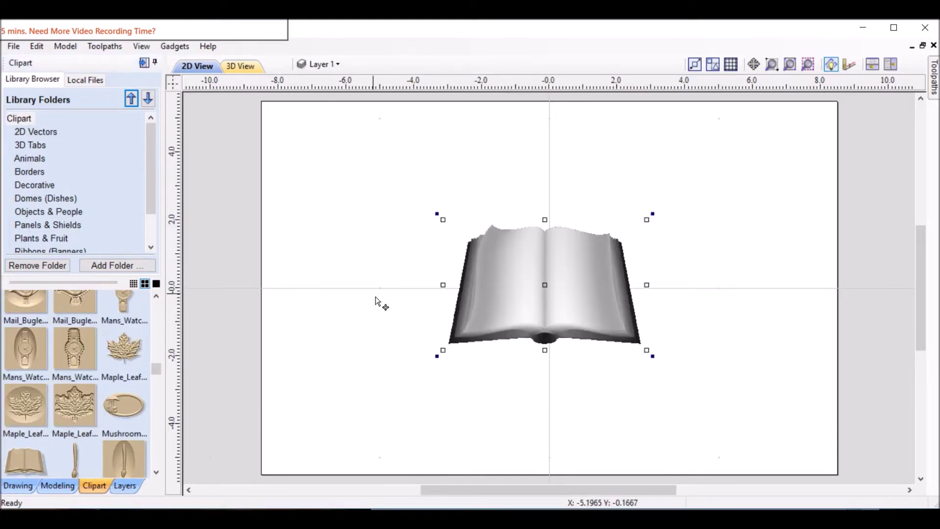
# Step: Resize the open book to 16 inches wide about its centre, keeping width and height linked, and deselect it
pyautogui.click(18, 484)
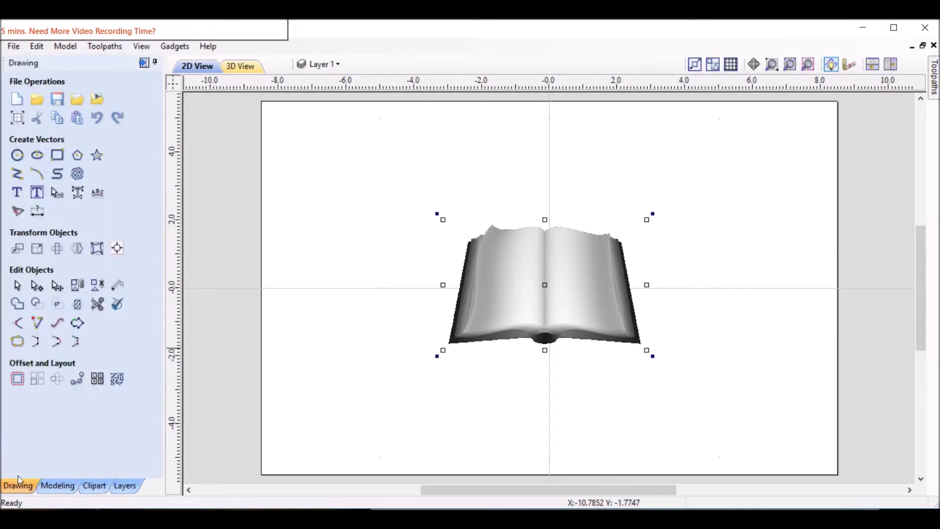
pyautogui.click(40, 253)
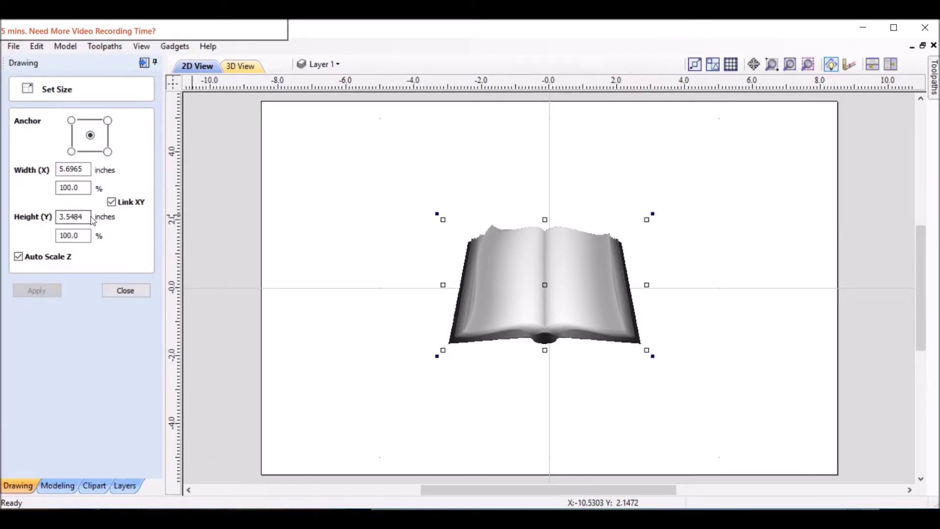
pyautogui.click(73, 169)
pyautogui.moveTo(89, 170); pyautogui.dragTo(10, 170)
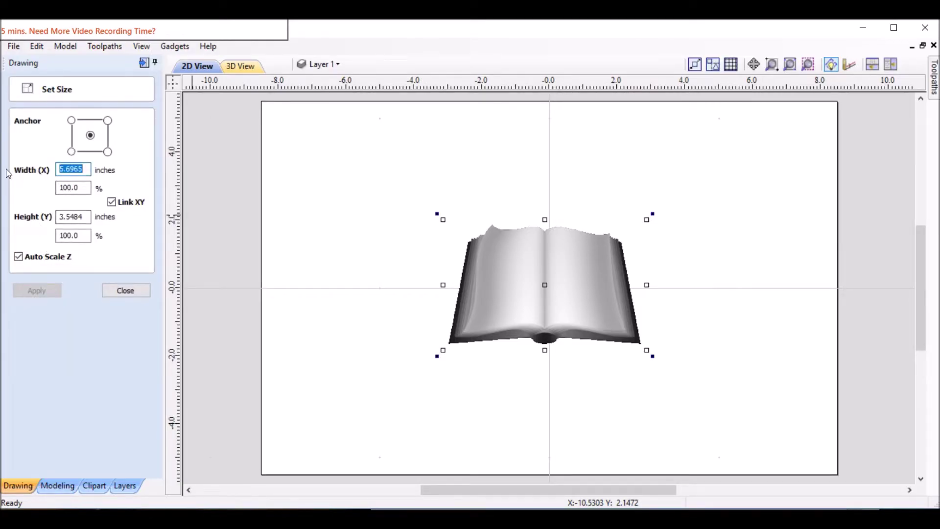
pyautogui.write('16')
pyautogui.press('Return')
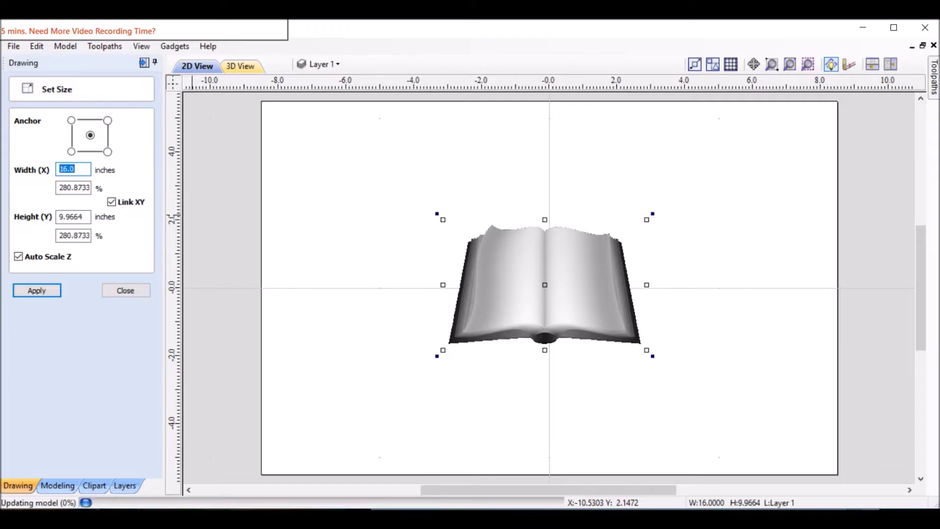
pyautogui.click(130, 291)
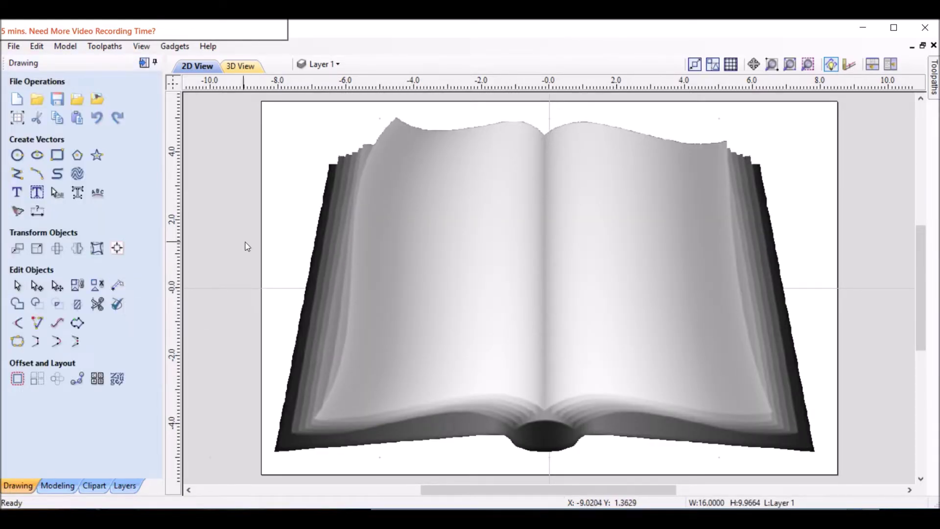
pyautogui.click(242, 222)
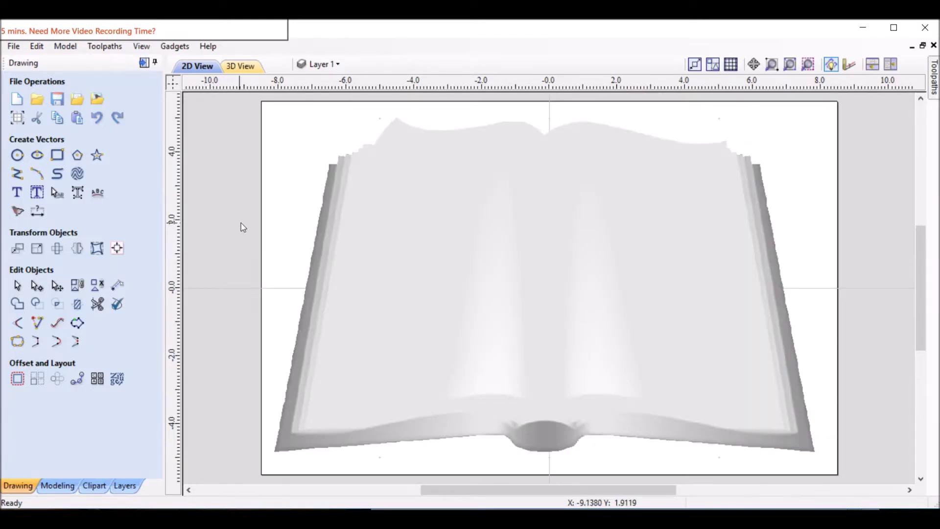
# Step: Set the Open_Book component's shape height to 0.7 inches and its base height to -0.125 inches
pyautogui.click(57, 486)
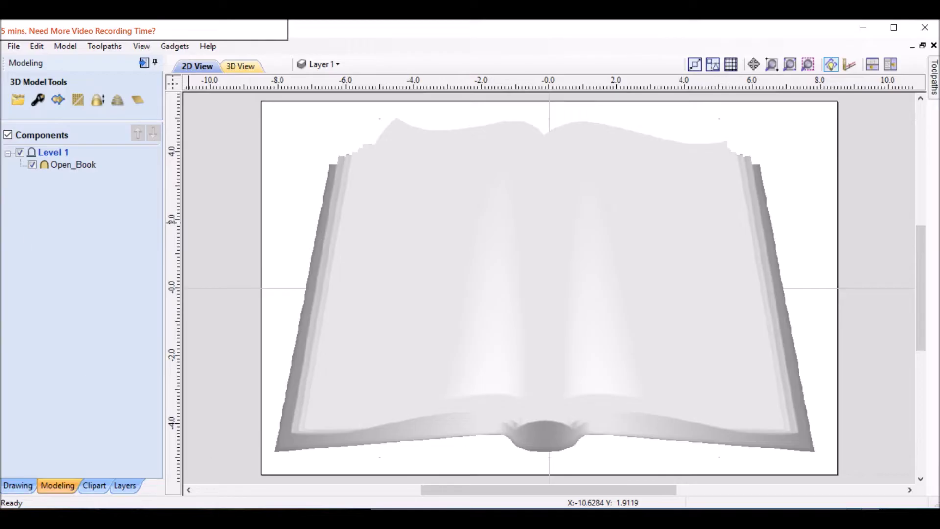
pyautogui.moveTo(78, 163)
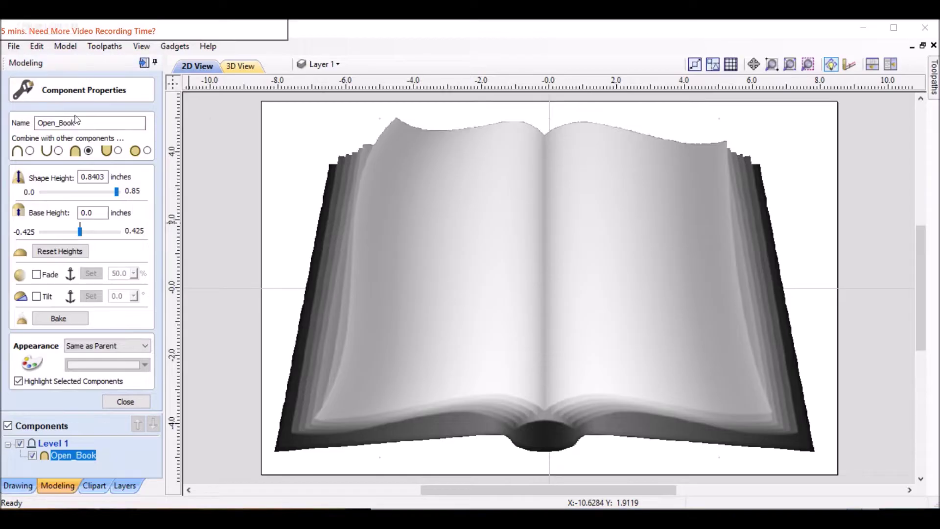
pyautogui.click(90, 176)
pyautogui.doubleClick(86, 178)
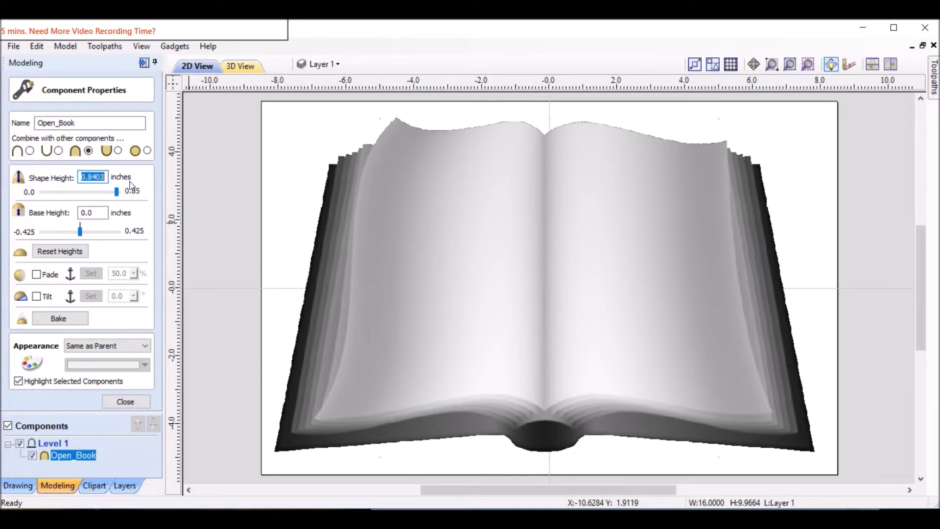
pyautogui.write('.7')
pyautogui.press('Tab')
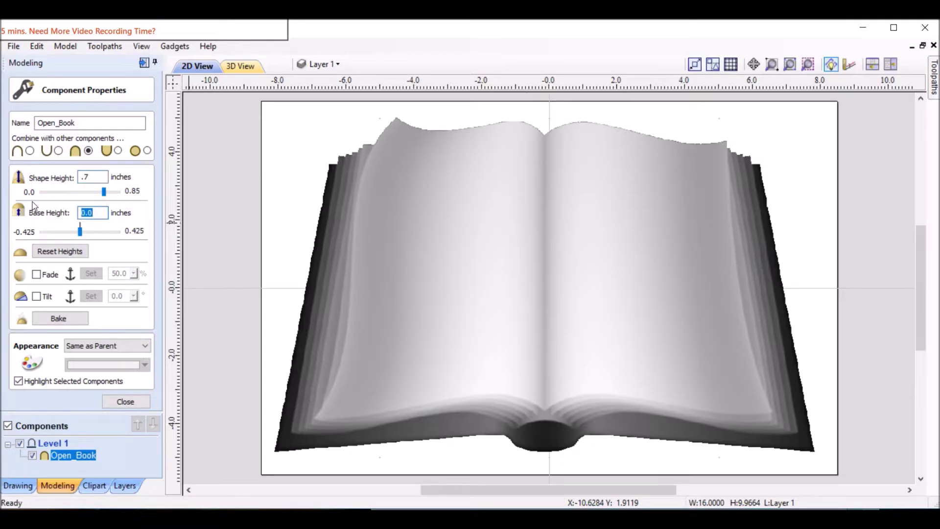
pyautogui.write('-.125')
pyautogui.press('Return')
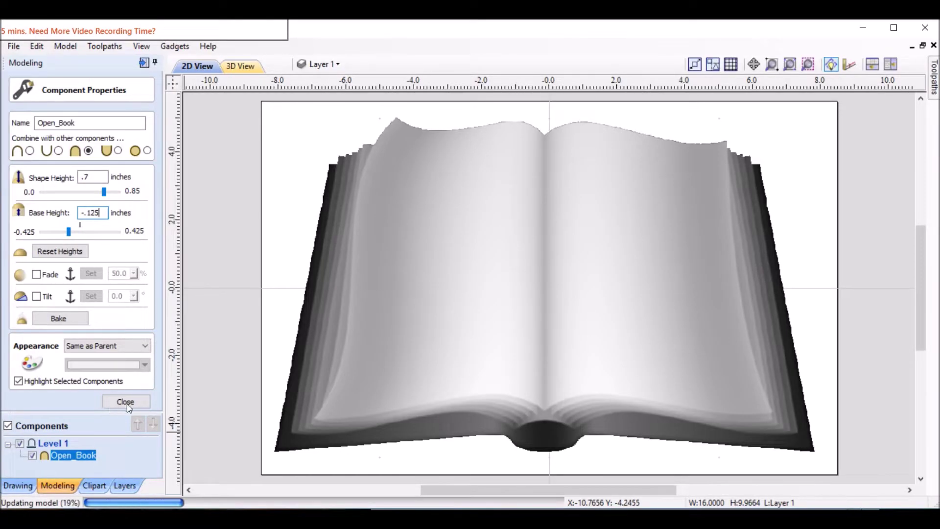
pyautogui.click(127, 406)
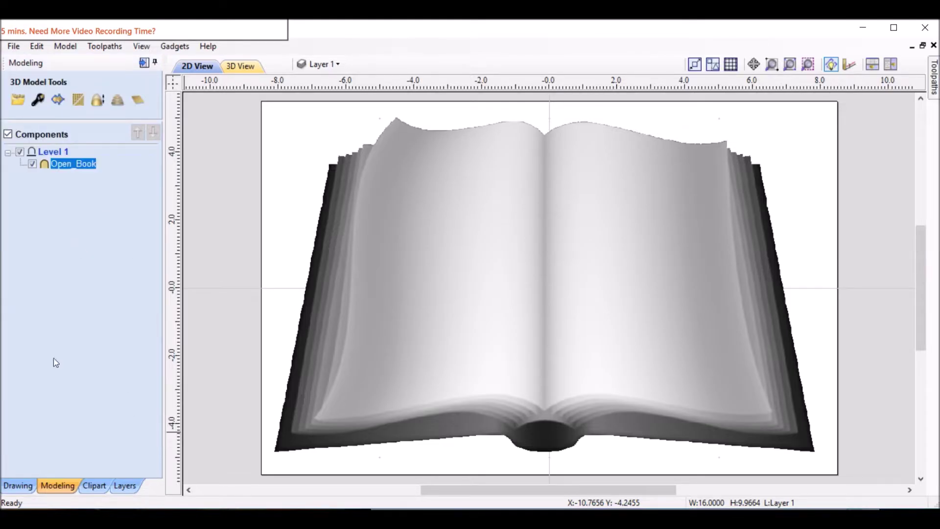
# Step: Start a rough machining toolpath for the book and set the material setup's gap above the model to 0.02 inches
pyautogui.click(20, 485)
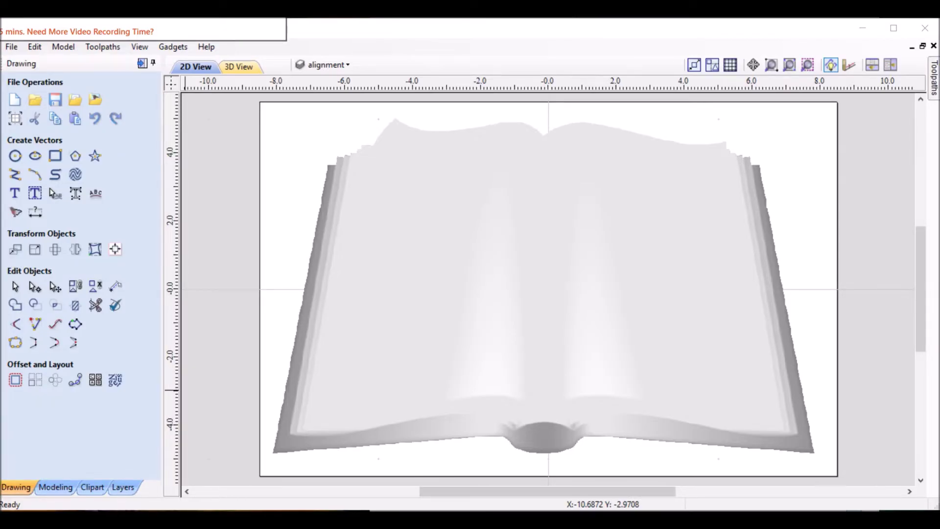
pyautogui.click(142, 63)
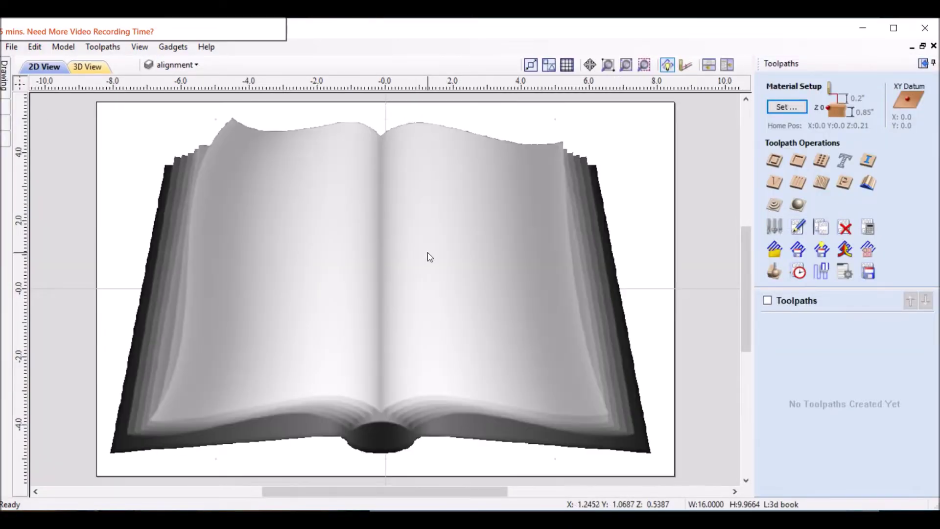
pyautogui.click(778, 205)
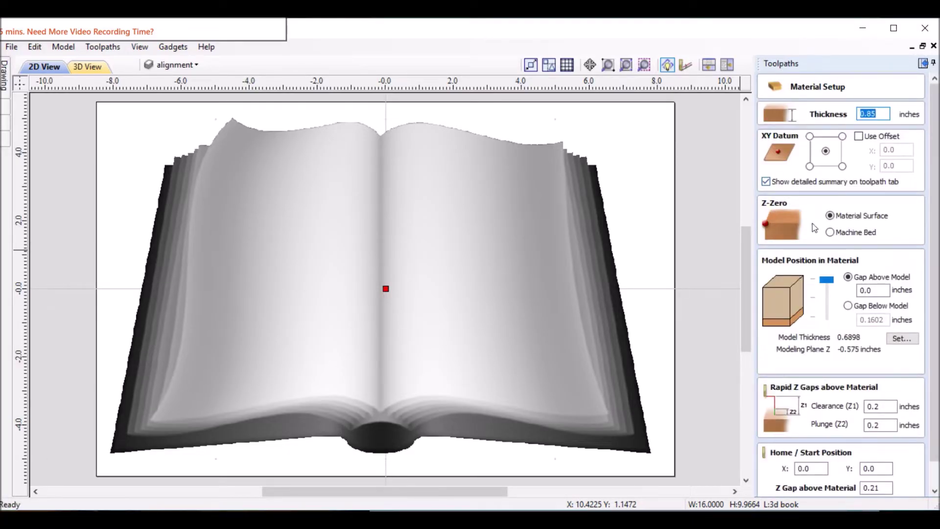
pyautogui.click(876, 290)
pyautogui.write('2')
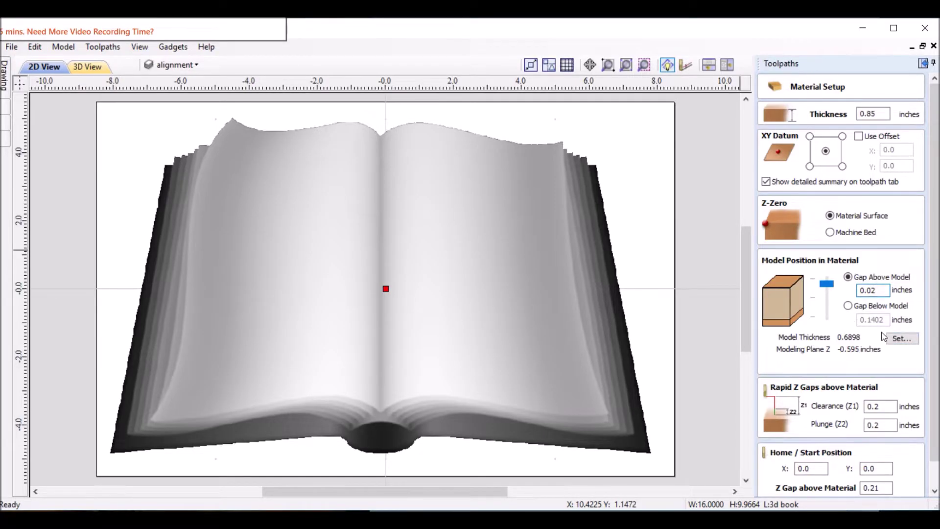
pyautogui.scroll(-2, 884, 338)
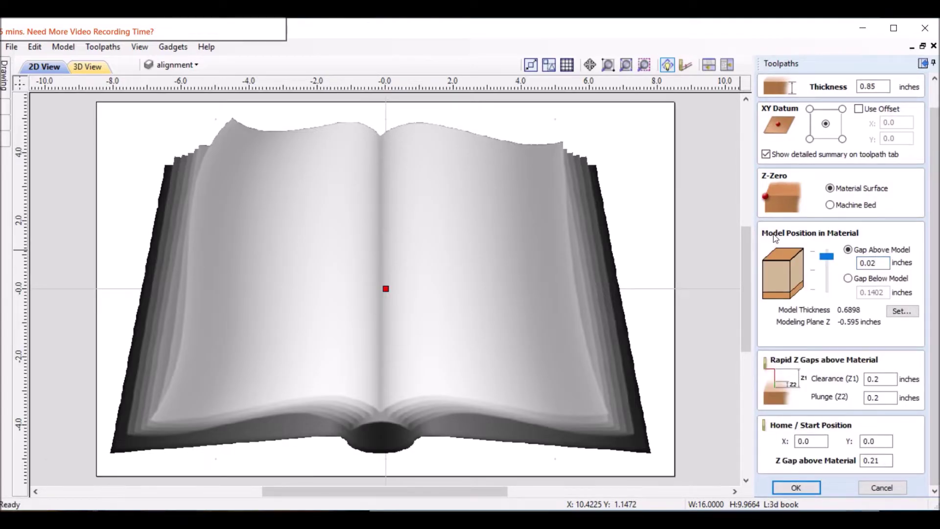
pyautogui.click(796, 487)
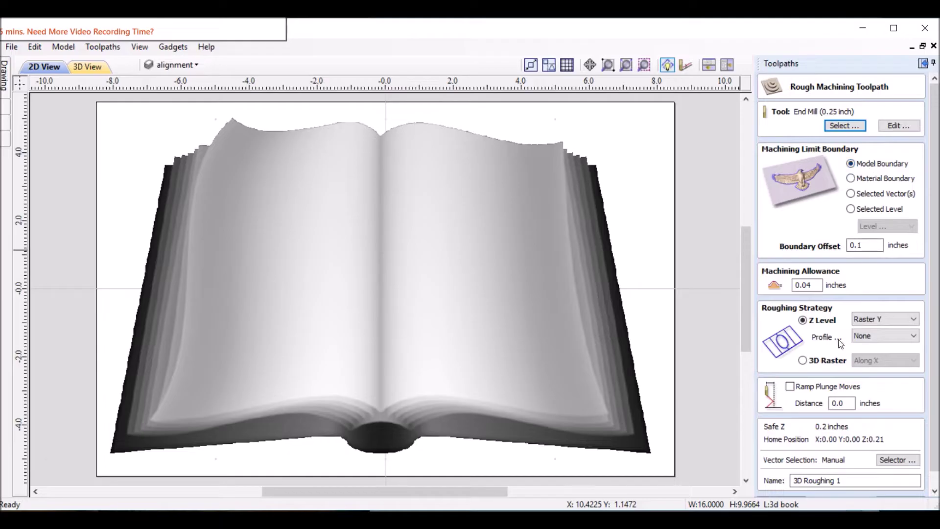
# Step: Enable ramp plunge moves with a 0.25 inch distance, name the roughing toolpath 3D Roughing, and calculate it
pyautogui.scroll(-1, 842, 344)
pyautogui.scroll(-1, 841, 344)
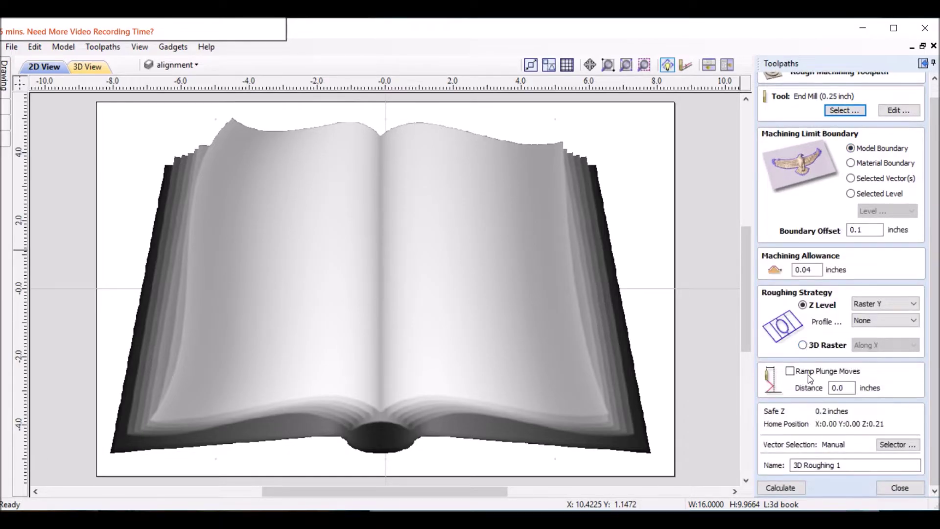
pyautogui.click(791, 371)
pyautogui.click(855, 388)
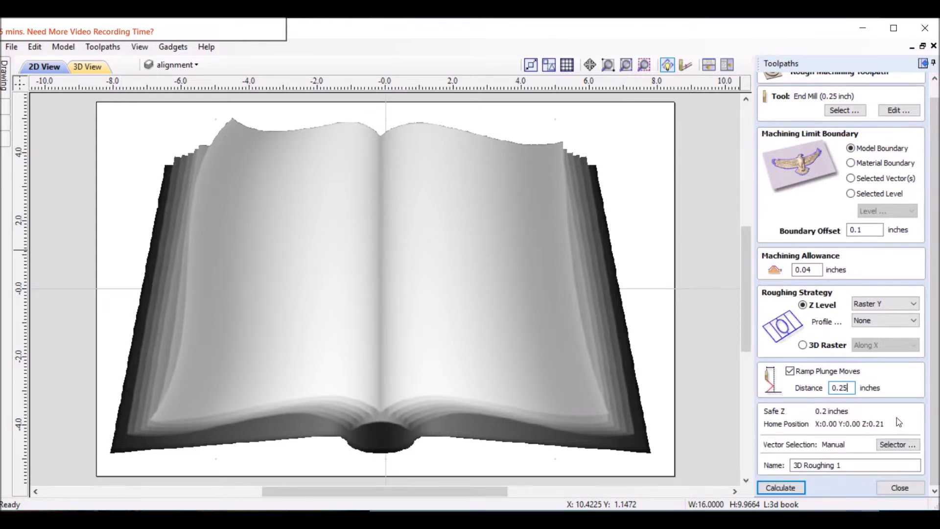
pyautogui.press('Tab')
pyautogui.press('Tab')
pyautogui.press('Tab')
pyautogui.click(841, 466)
pyautogui.click(789, 488)
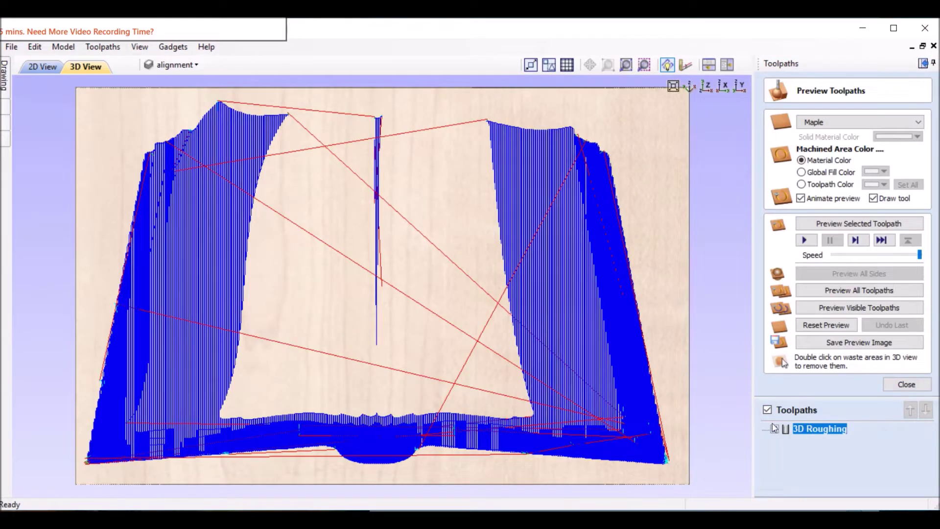
# Step: Hide the 3D Roughing toolpath, return to the 2D view and close the toolpath preview
pyautogui.click(774, 429)
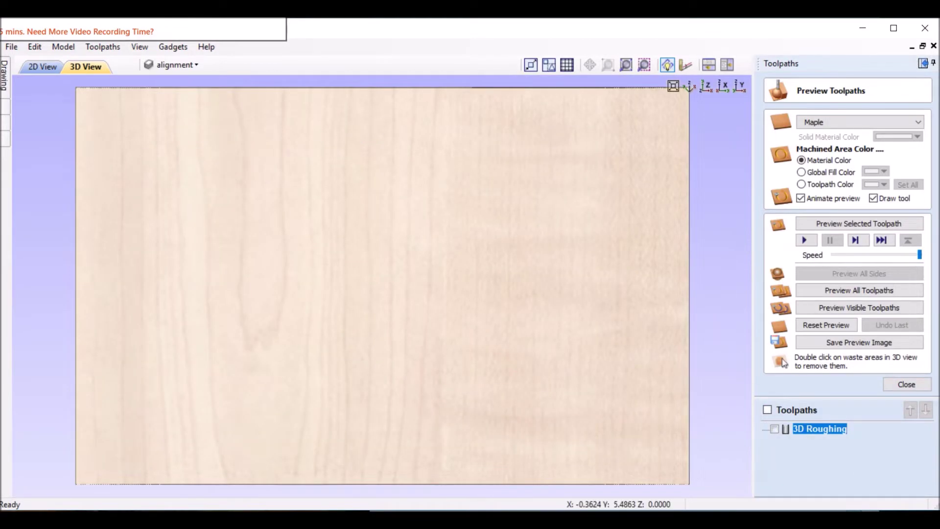
pyautogui.press('F2')
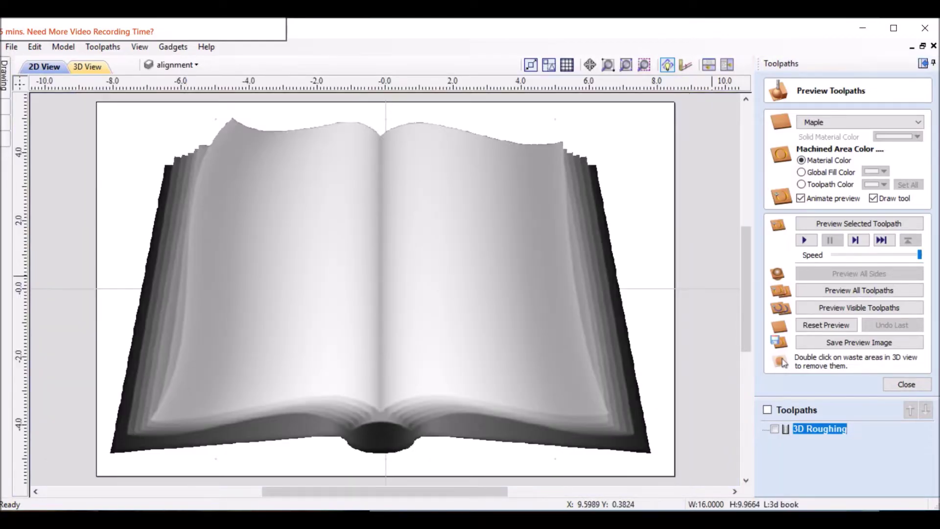
pyautogui.click(907, 385)
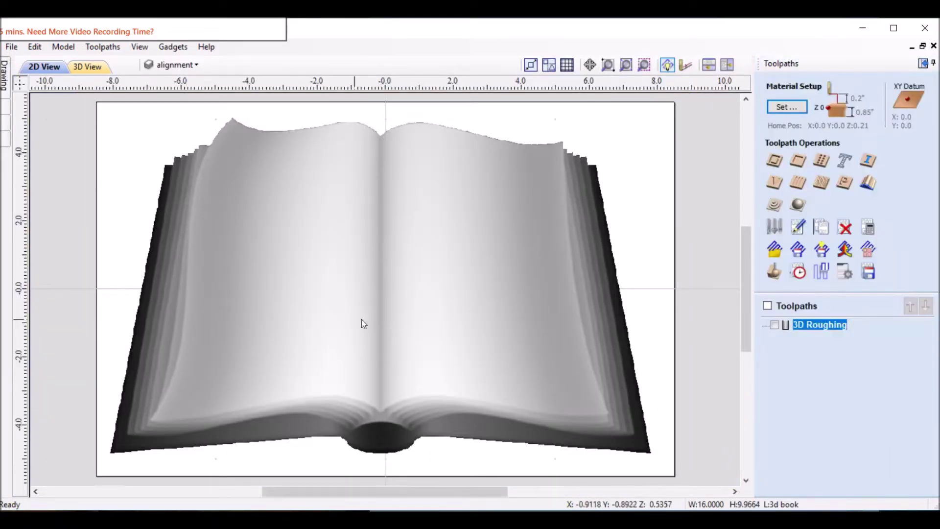
# Step: Select the book model, start a finish machining toolpath and choose the Ball Nose (0.125 inch) tool for it
pyautogui.click(415, 325)
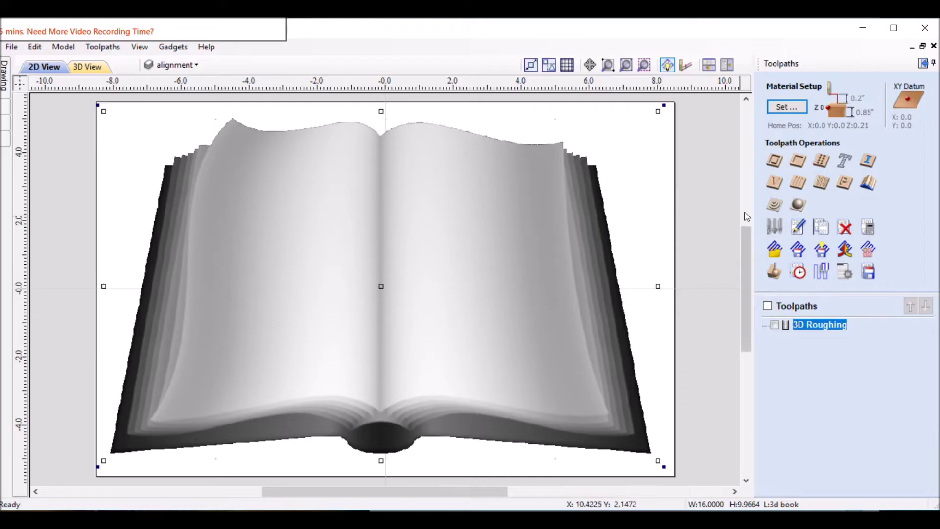
pyautogui.click(800, 205)
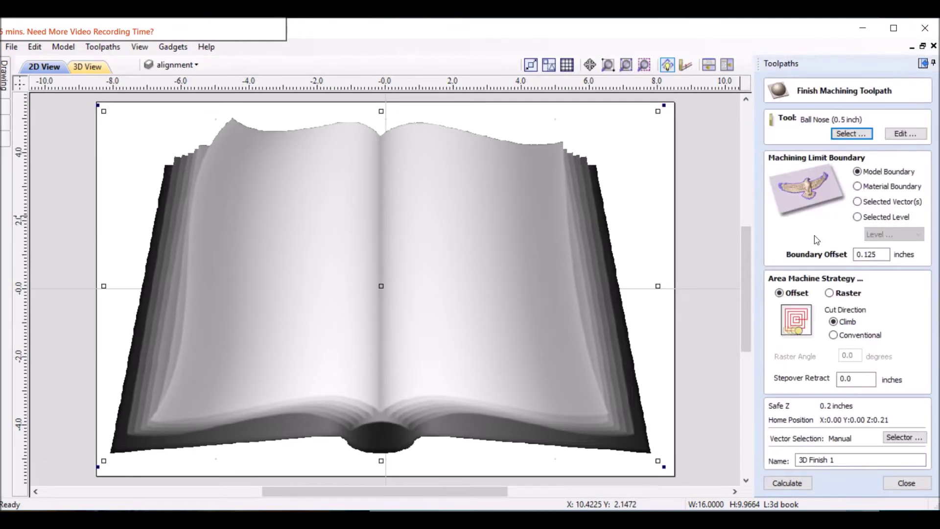
pyautogui.click(853, 134)
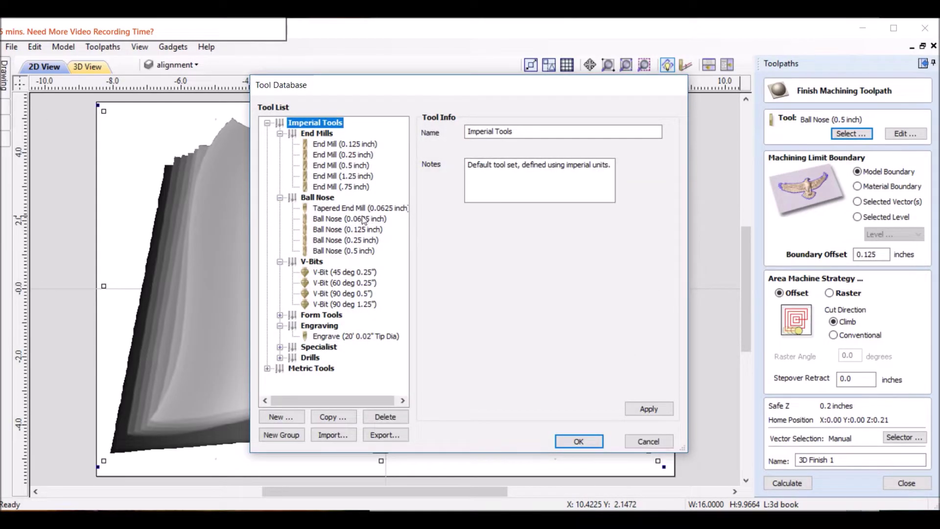
pyautogui.click(363, 230)
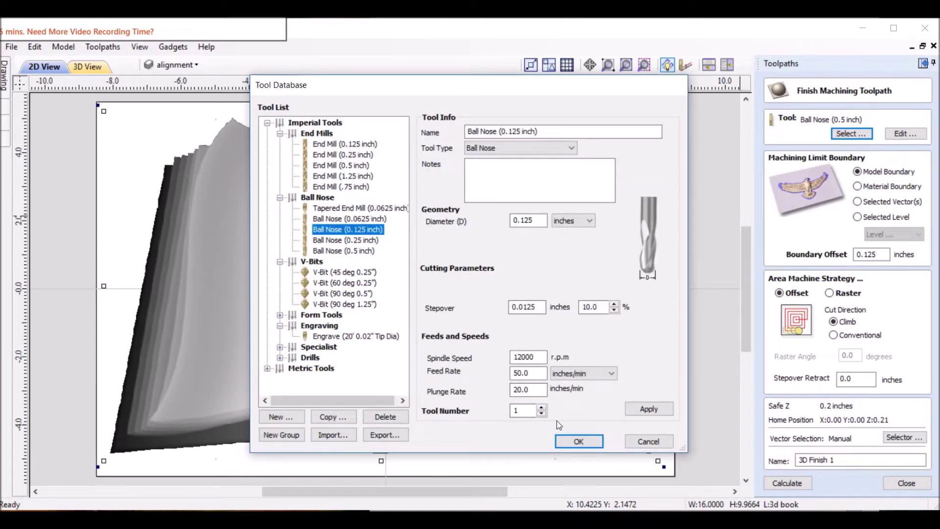
# Step: Set the ball nose tool's stepover to 8%, feed rate to 100 and plunge rate to 30 inches/min, and accept the tool
pyautogui.click(617, 310)
pyautogui.click(617, 310)
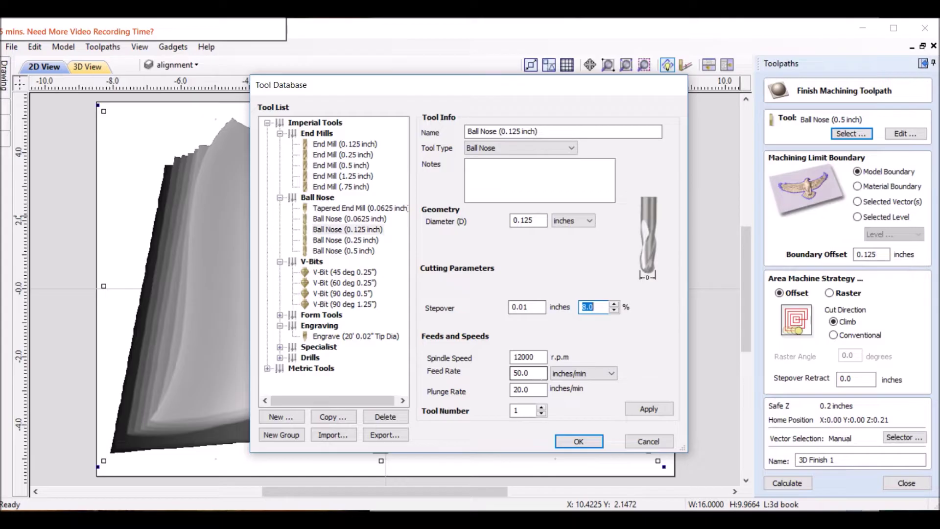
pyautogui.doubleClick(542, 374)
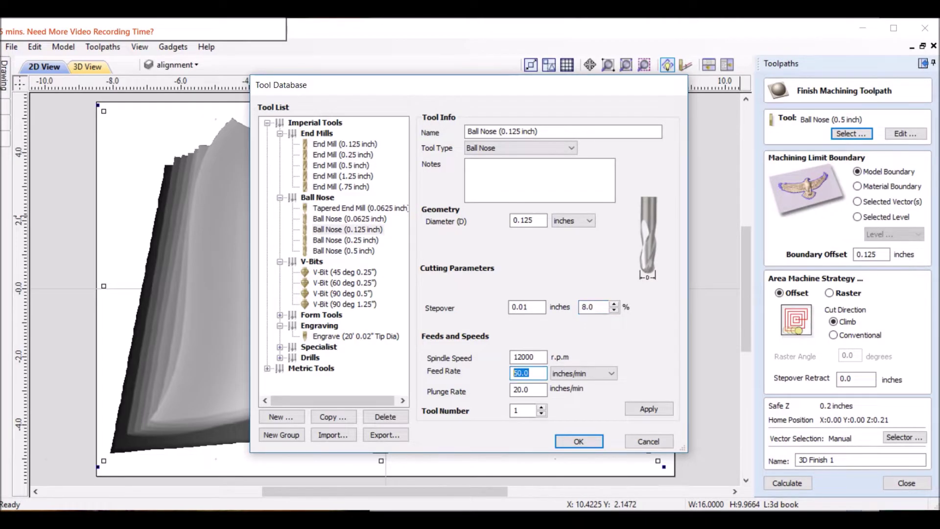
pyautogui.write('100')
pyautogui.press('Tab')
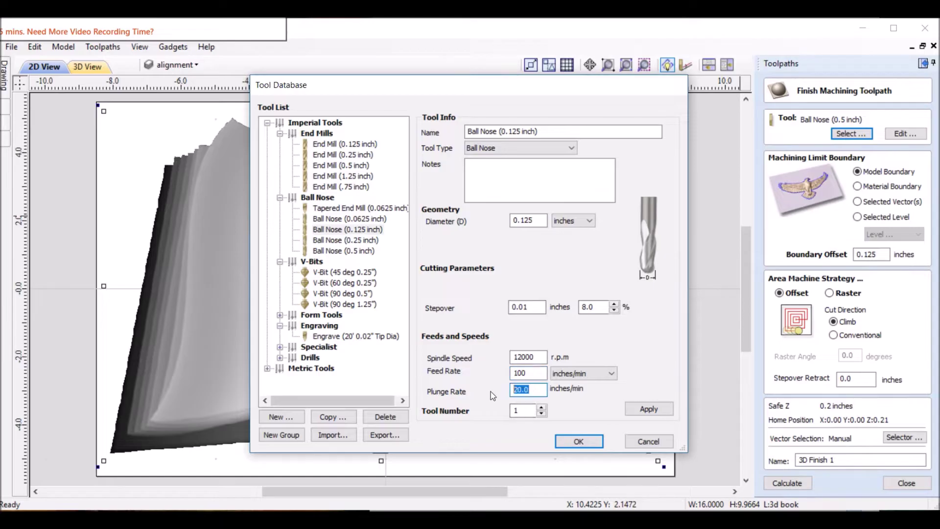
pyautogui.write('30')
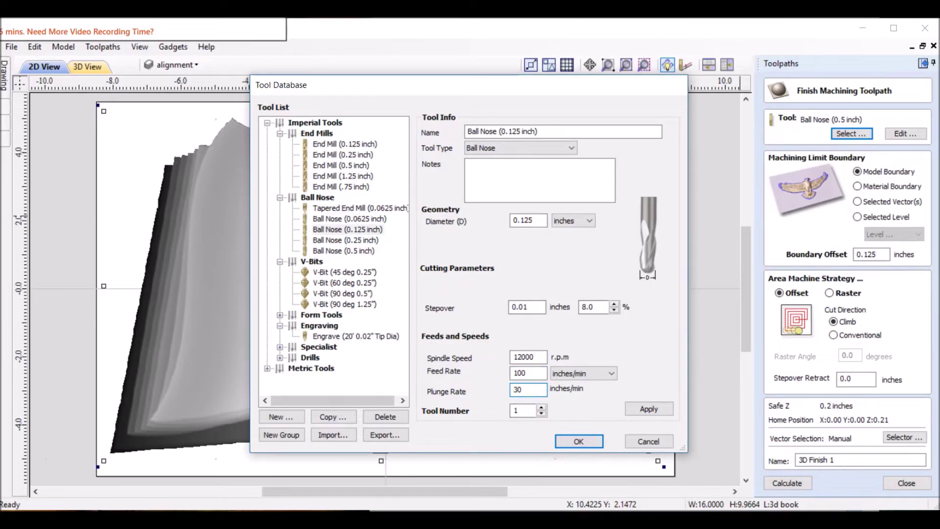
pyautogui.click(580, 441)
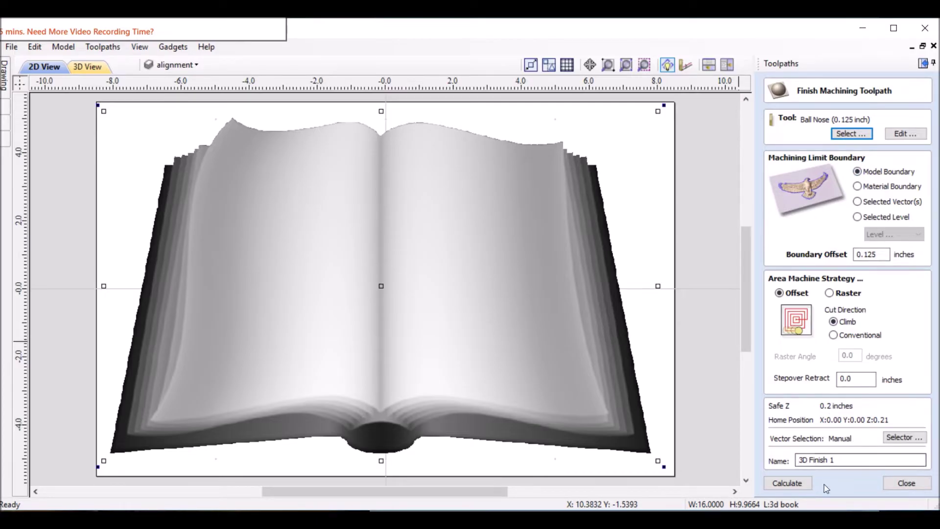
# Step: Name the finishing toolpath 3D Finish, switch its area machining strategy to Raster, and calculate it
pyautogui.click(802, 489)
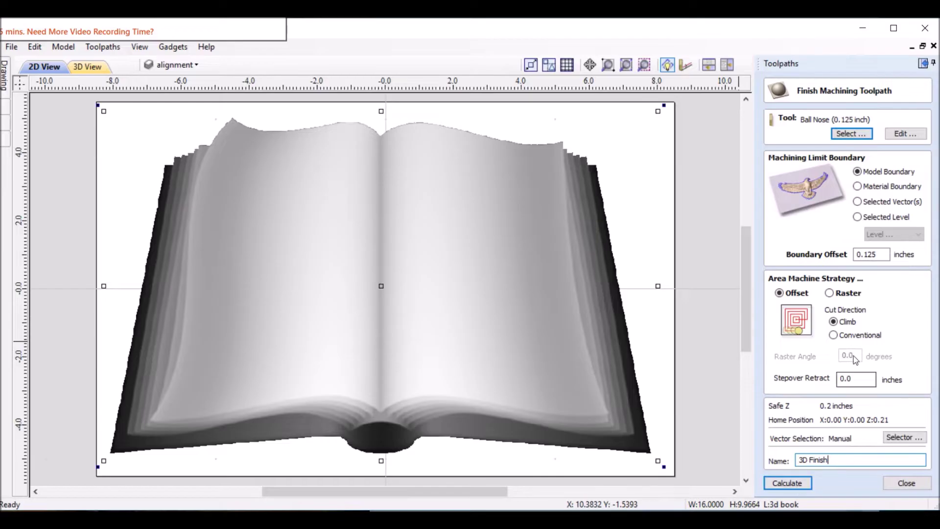
pyautogui.click(831, 294)
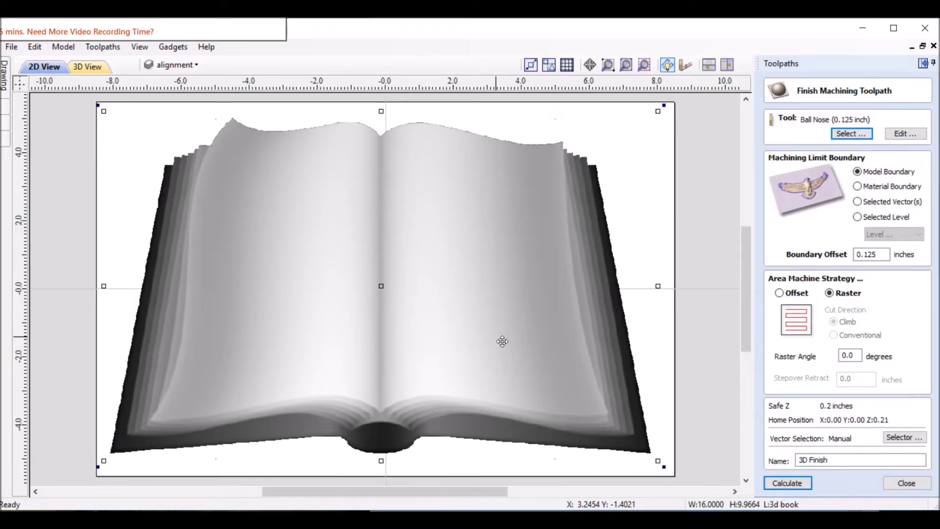
pyautogui.click(796, 483)
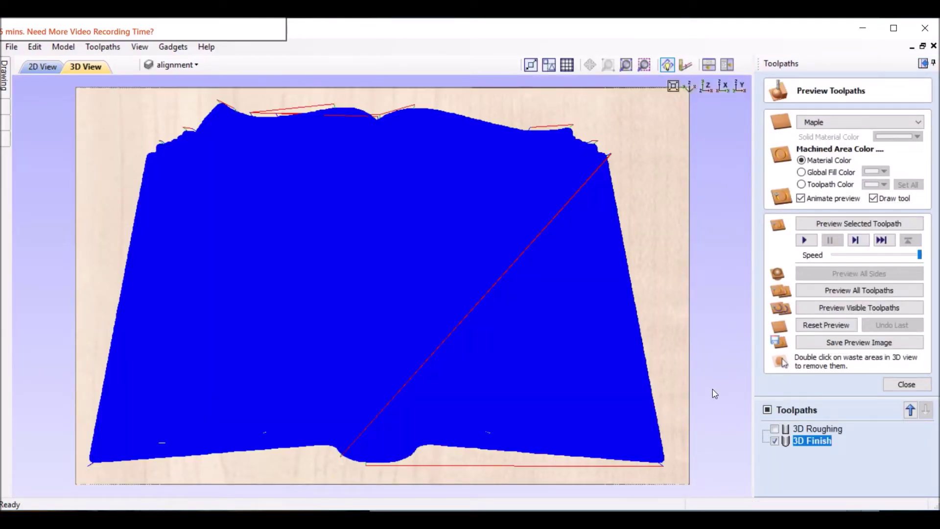
# Step: Show the 3D Roughing toolpath alongside 3D Finish, preview all toolpaths on the material, and close the preview
pyautogui.click(776, 430)
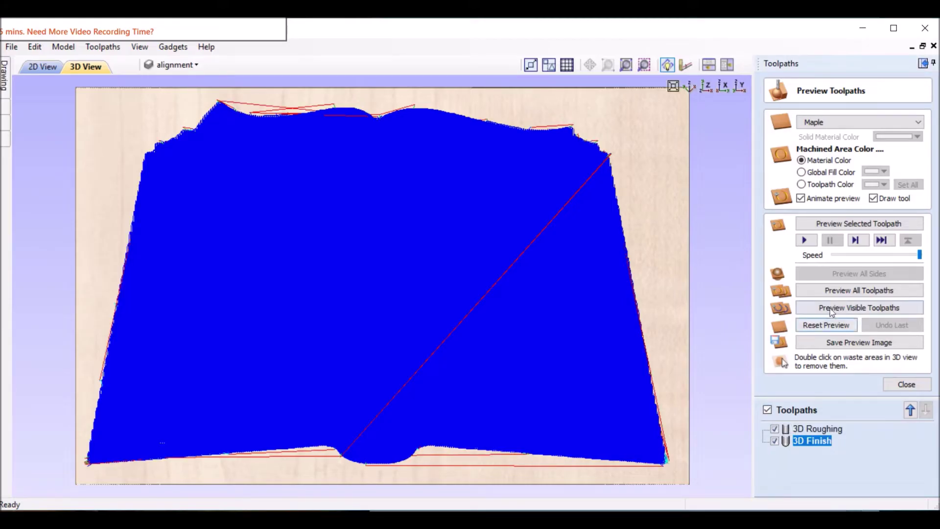
pyautogui.click(859, 290)
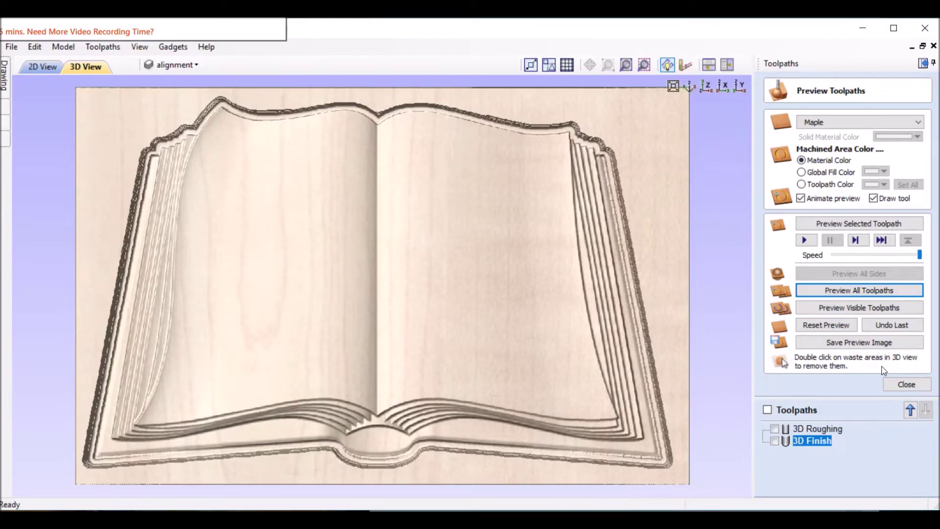
pyautogui.click(907, 384)
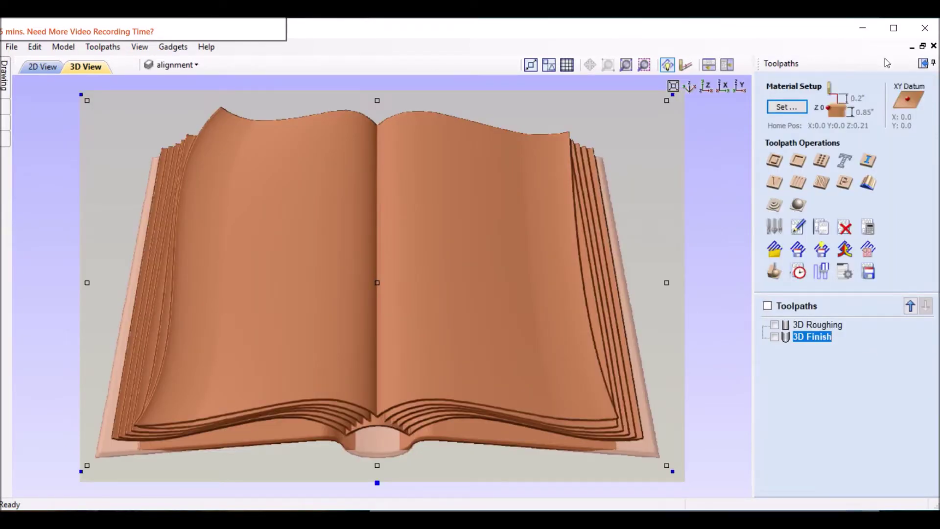
# Step: Start a curve in the 2D view beside the spine and trace the wavy upper edge of the book's left page outward
pyautogui.click(923, 64)
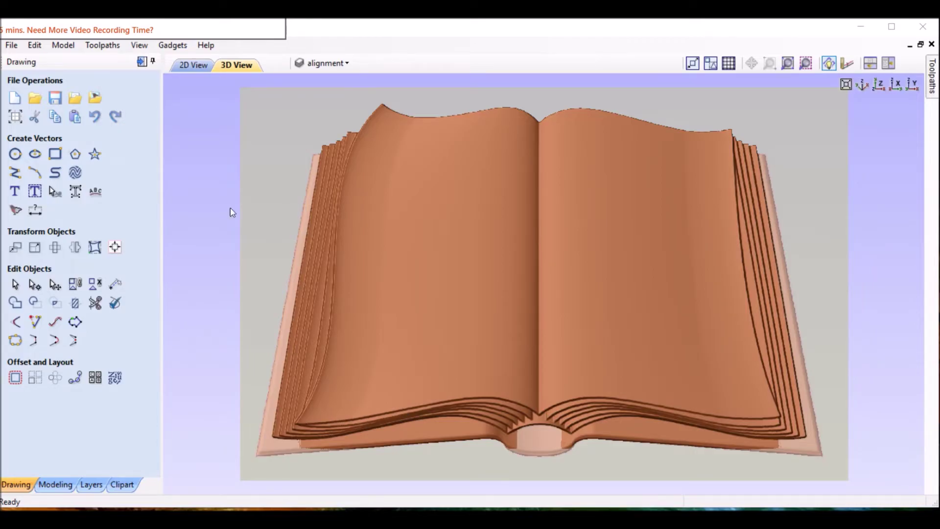
pyautogui.click(193, 67)
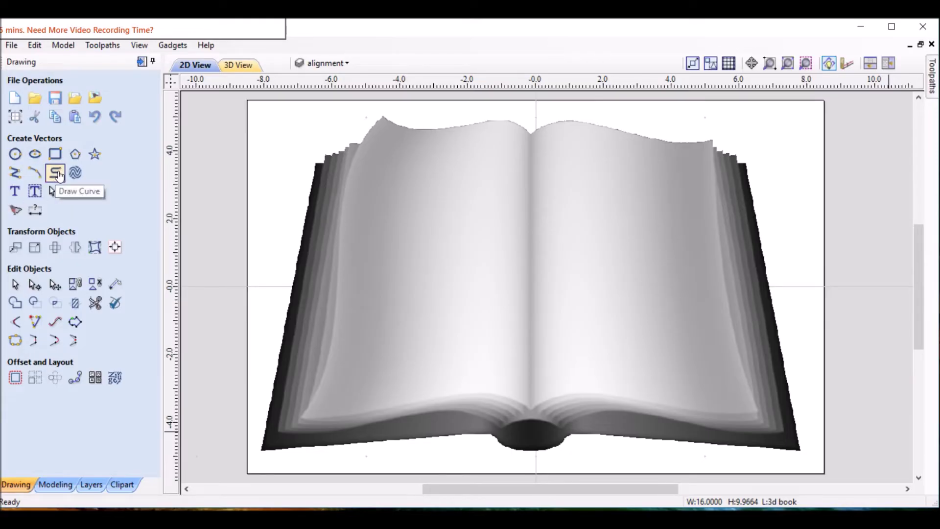
pyautogui.click(58, 174)
pyautogui.scroll(1, 534, 140)
pyautogui.scroll(1, 530, 143)
pyautogui.click(530, 143)
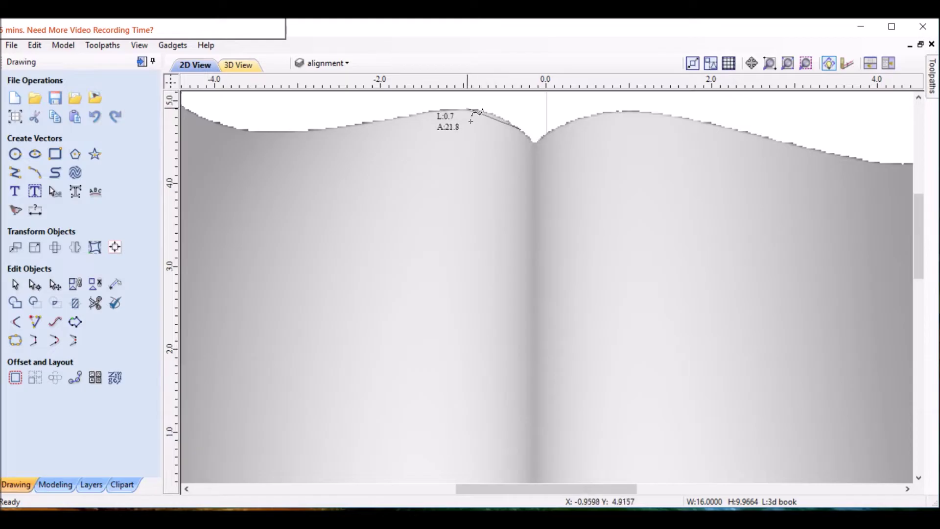
pyautogui.click(461, 110)
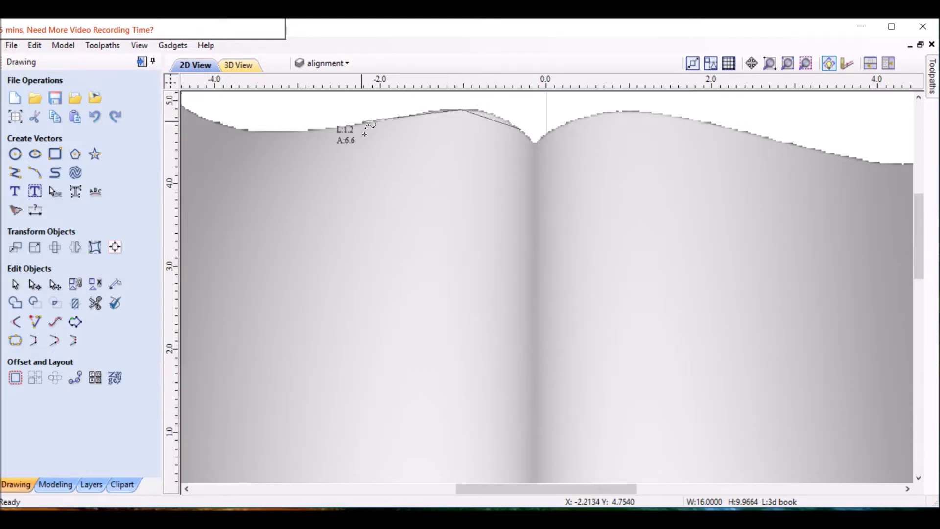
pyautogui.click(365, 129)
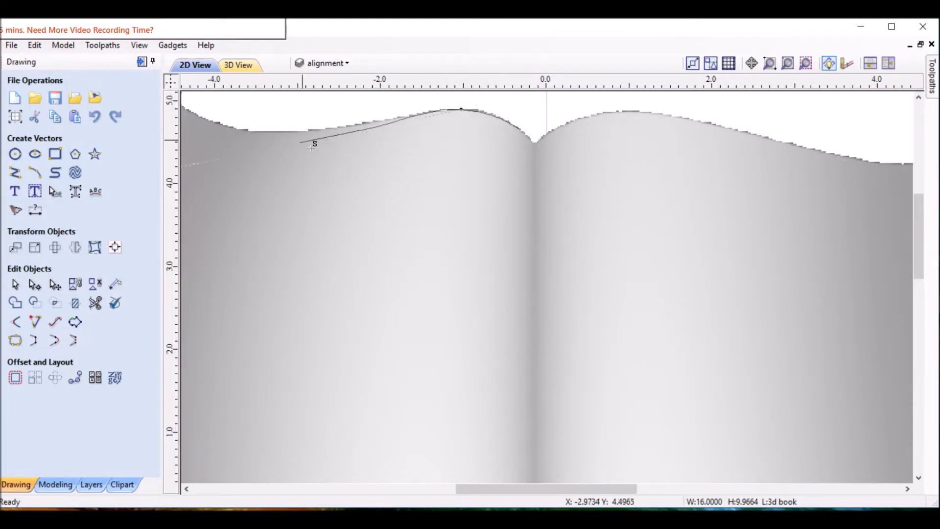
pyautogui.click(267, 132)
# Step: Extend the curve along the rest of the left page's upper edge up to its pointed outer corner
pyautogui.scroll(-2, 479, 201)
pyautogui.scroll(1, 375, 231)
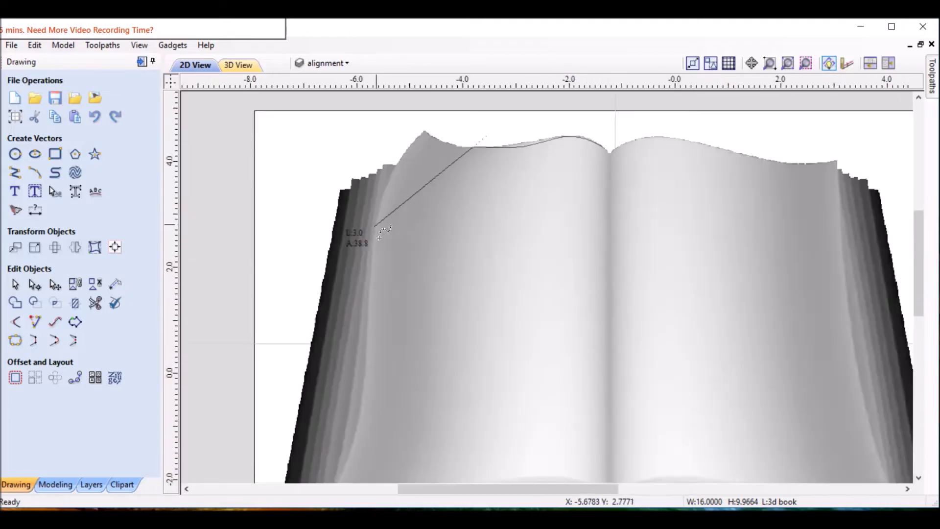
pyautogui.scroll(2, 379, 238)
pyautogui.scroll(-4, 441, 206)
pyautogui.scroll(3, 490, 206)
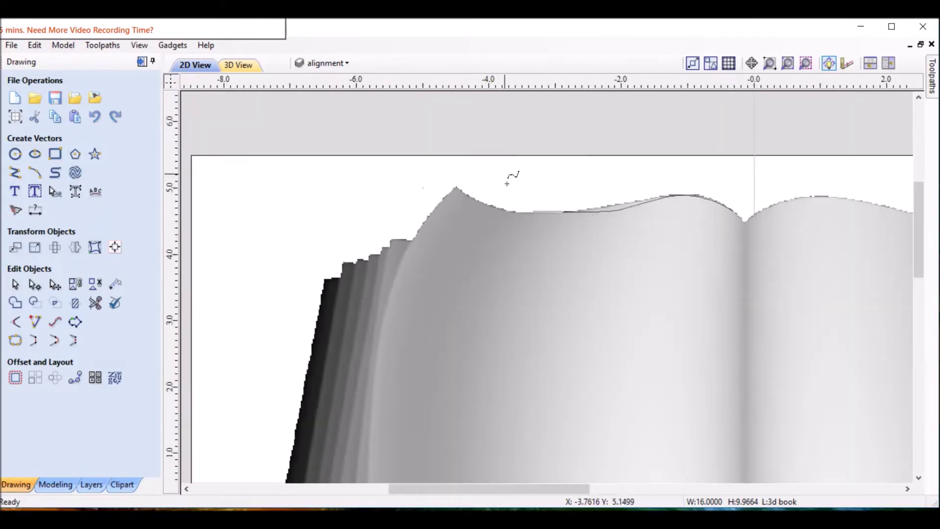
pyautogui.click(487, 203)
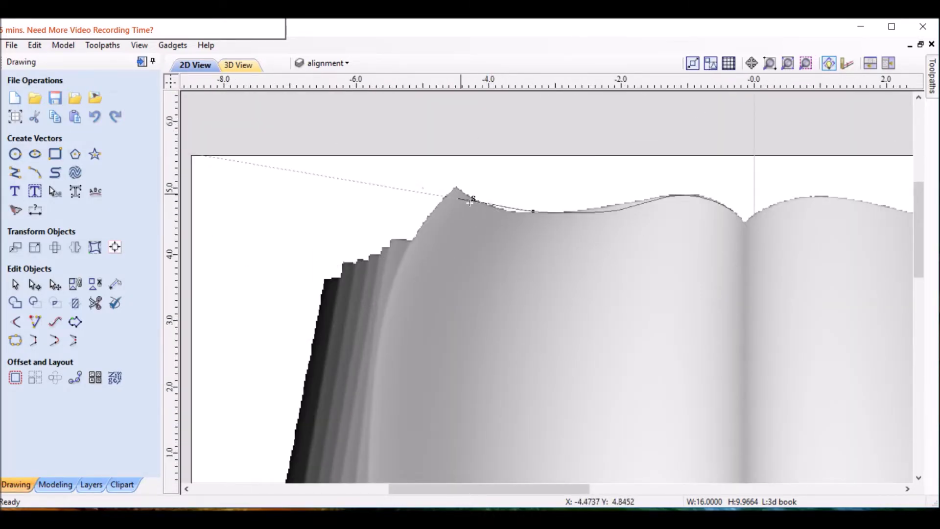
pyautogui.click(458, 186)
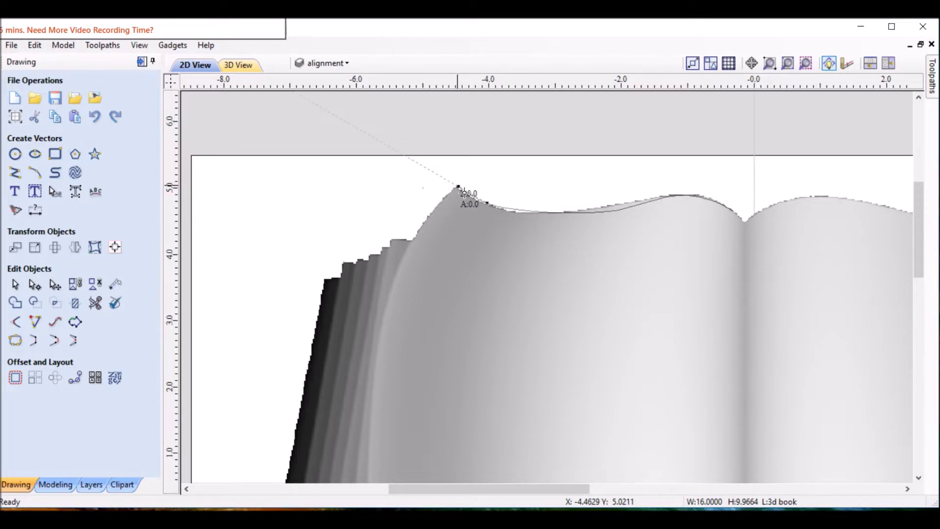
# Step: Start a second curve beside the spine and trace the upper edge of the right page over its crest and down the slope
pyautogui.scroll(-3, 539, 211)
pyautogui.scroll(2, 613, 215)
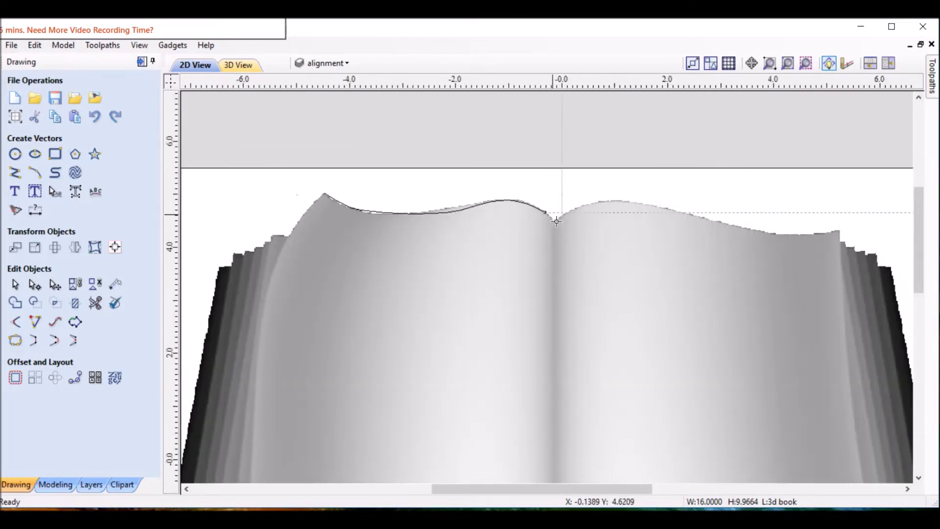
pyautogui.scroll(2, 591, 234)
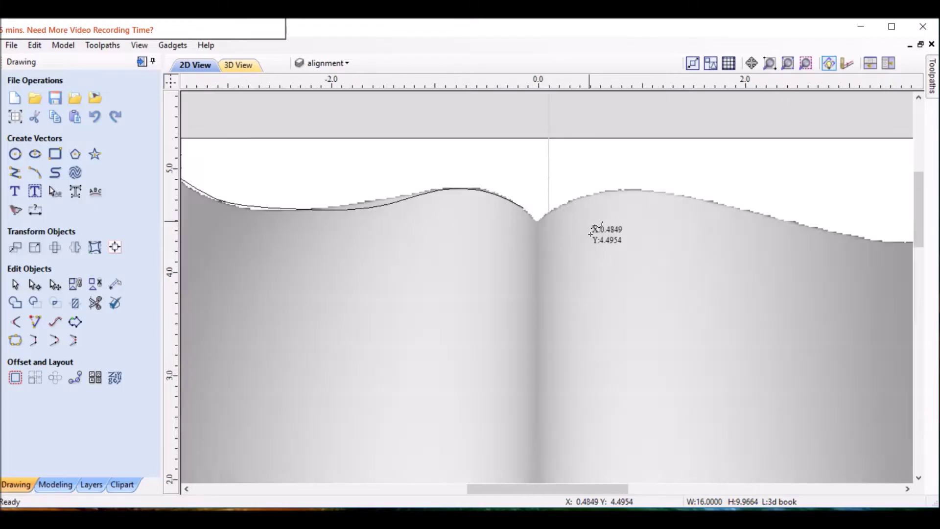
pyautogui.scroll(2, 591, 234)
pyautogui.click(494, 189)
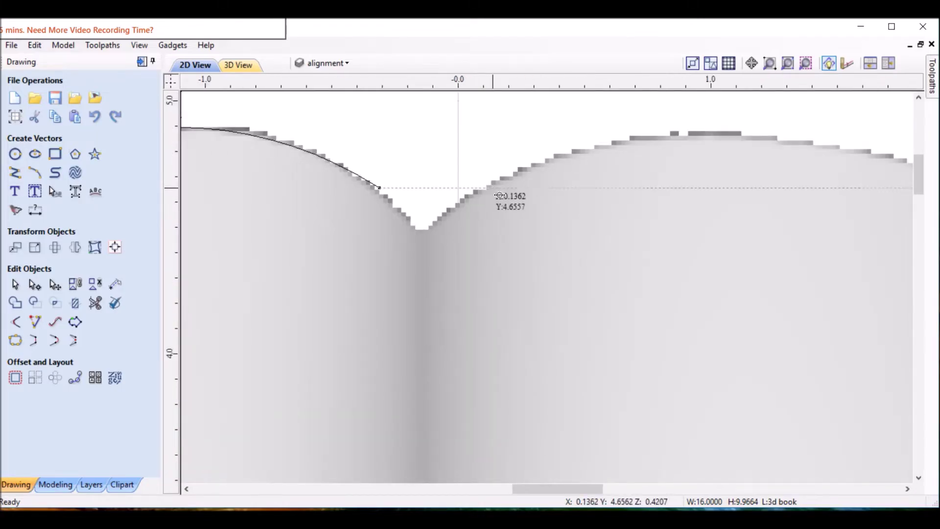
pyautogui.click(617, 141)
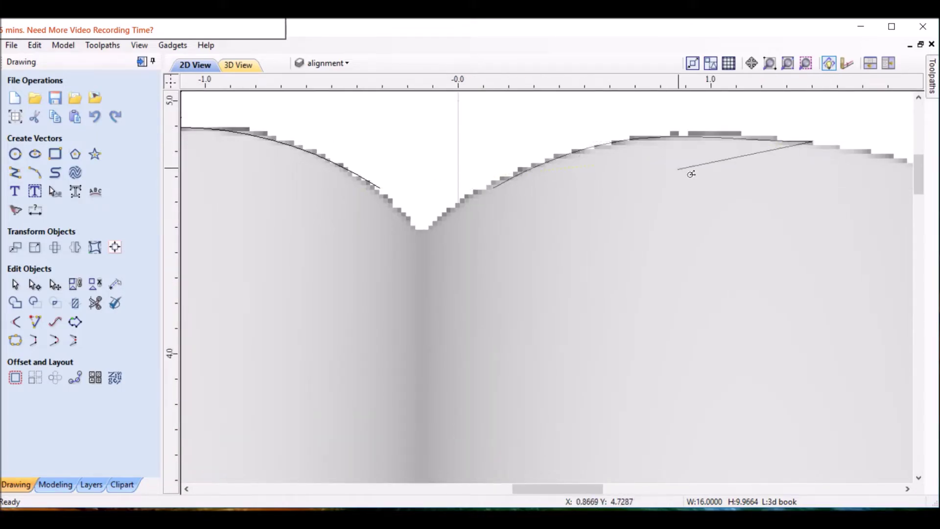
pyautogui.scroll(-2, 685, 168)
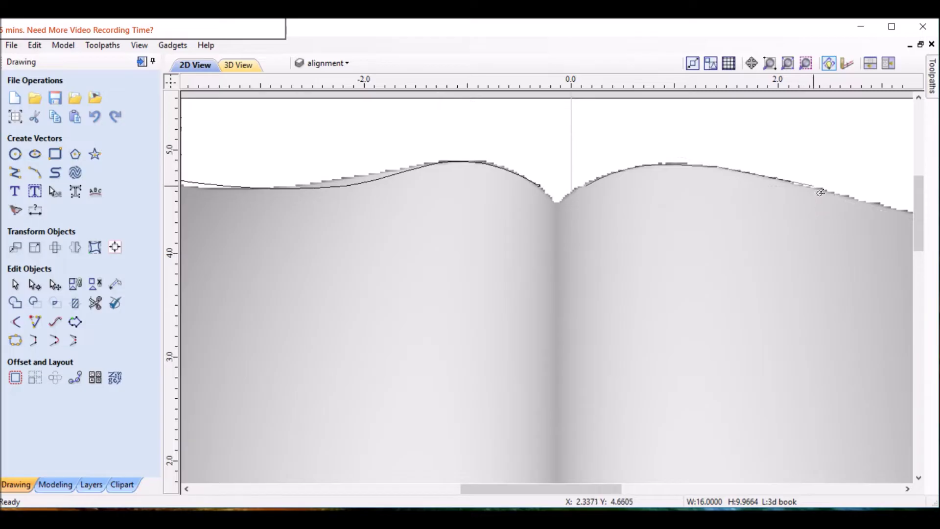
pyautogui.scroll(2, 828, 192)
pyautogui.scroll(2, 830, 192)
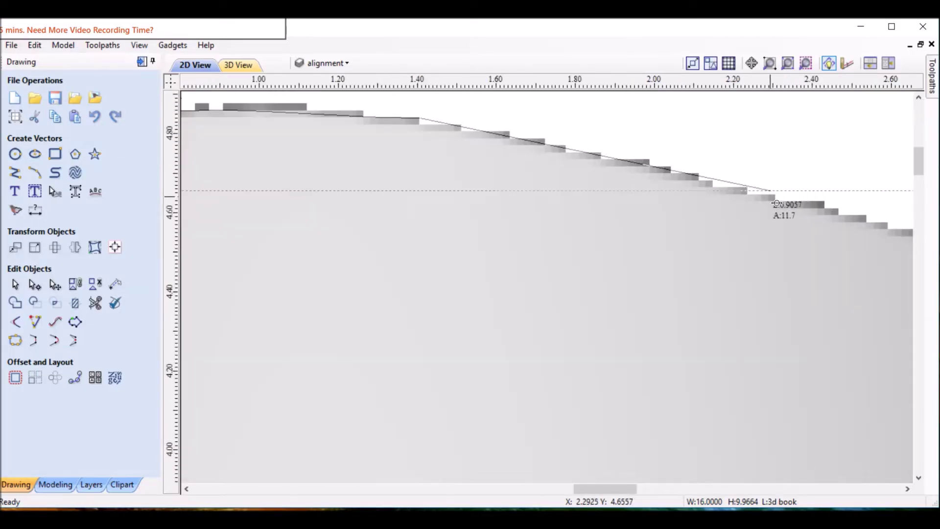
pyautogui.click(771, 206)
# Step: Continue the second curve to the right page's upper outer corner and finish it there
pyautogui.scroll(-2, 771, 209)
pyautogui.scroll(-3, 771, 209)
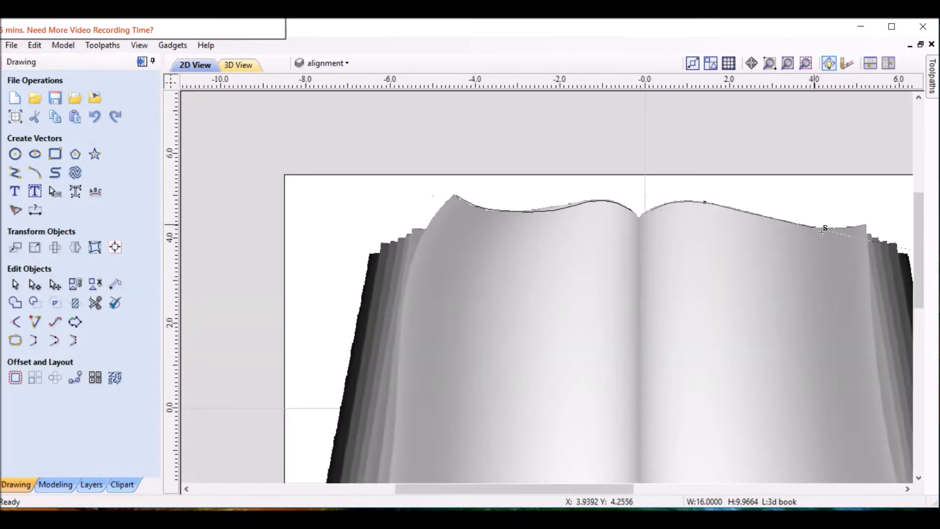
pyautogui.scroll(2, 813, 232)
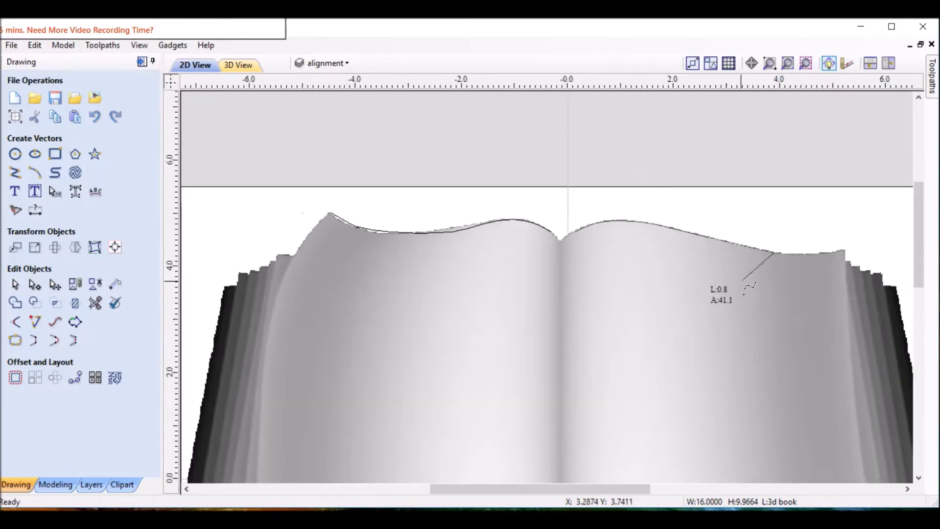
pyautogui.scroll(-2, 740, 275)
pyautogui.click(815, 253)
pyautogui.click(844, 254)
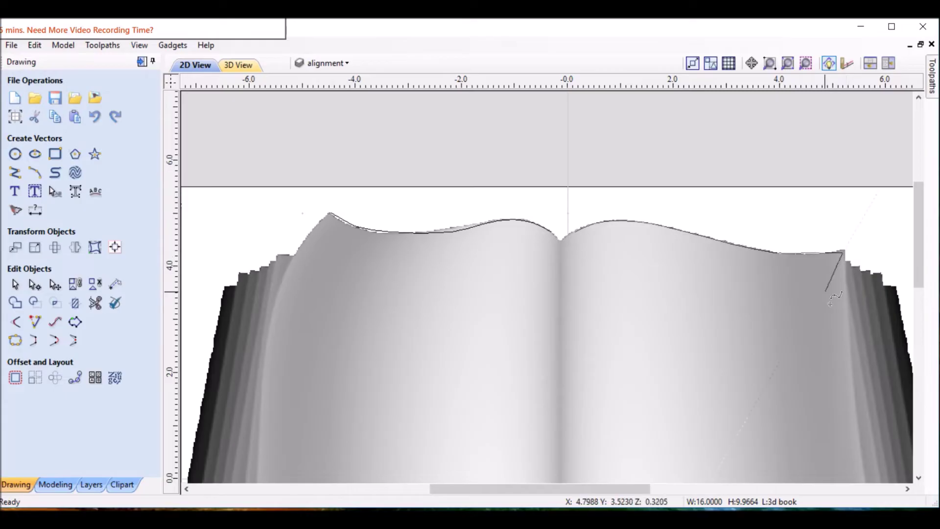
pyautogui.press('space')
pyautogui.scroll(-4, 705, 245)
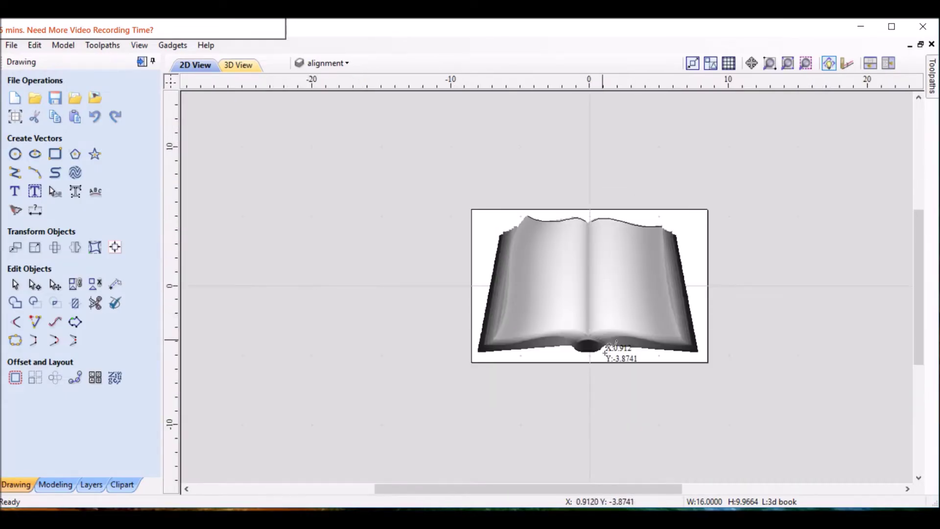
pyautogui.scroll(3, 607, 349)
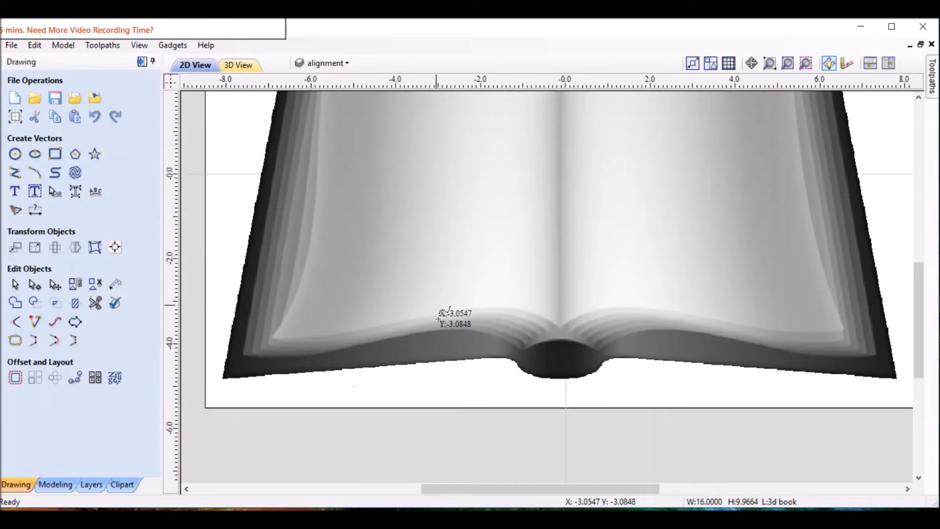
pyautogui.click(491, 382)
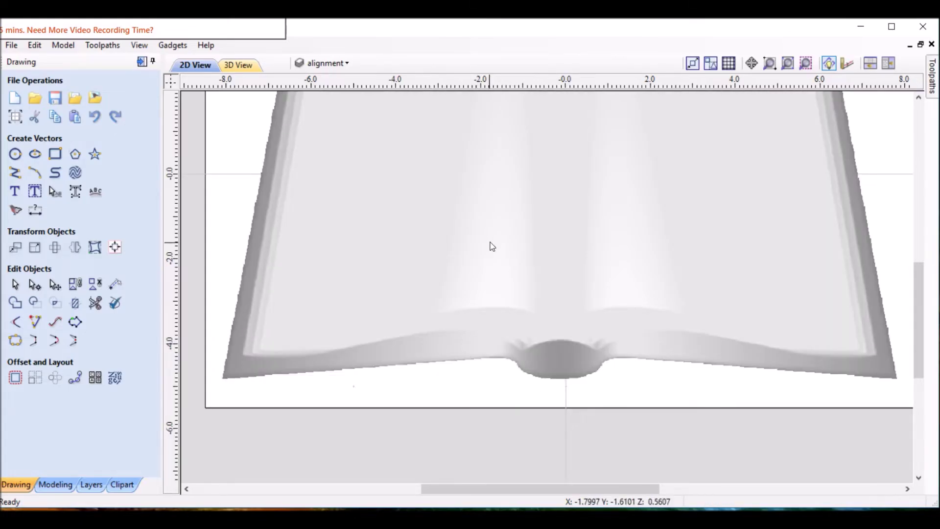
pyautogui.click(492, 245)
pyautogui.click(493, 384)
pyautogui.click(479, 314)
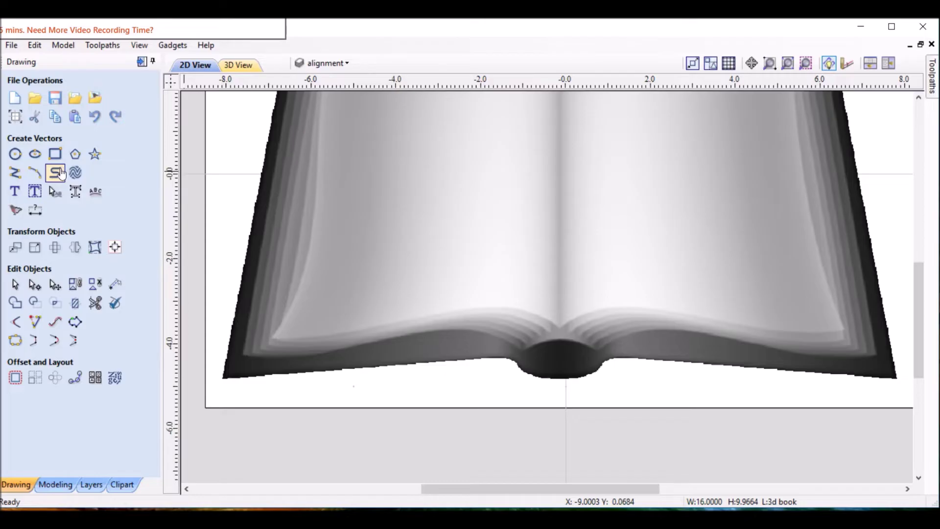
# Step: Start a curve beside the spine and trace the lower edge of the left page outward over its crest
pyautogui.scroll(2, 585, 332)
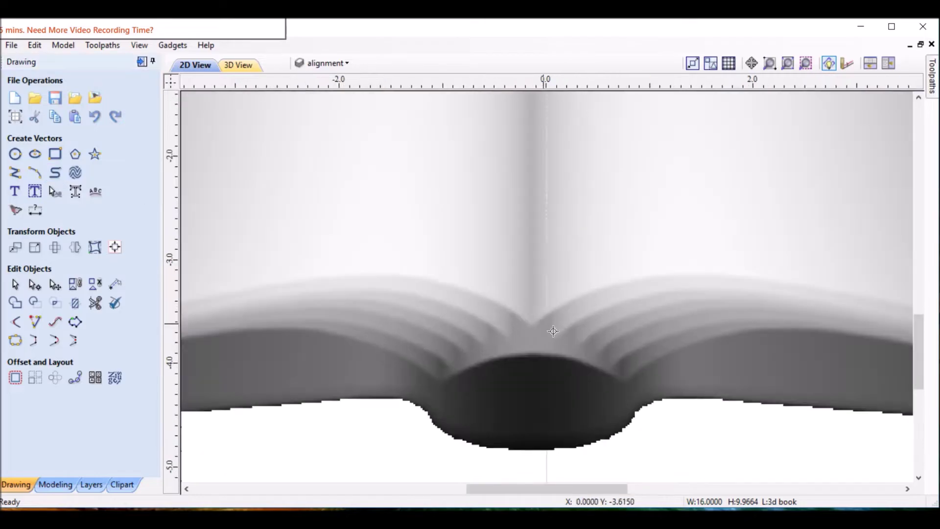
pyautogui.click(485, 295)
pyautogui.click(409, 277)
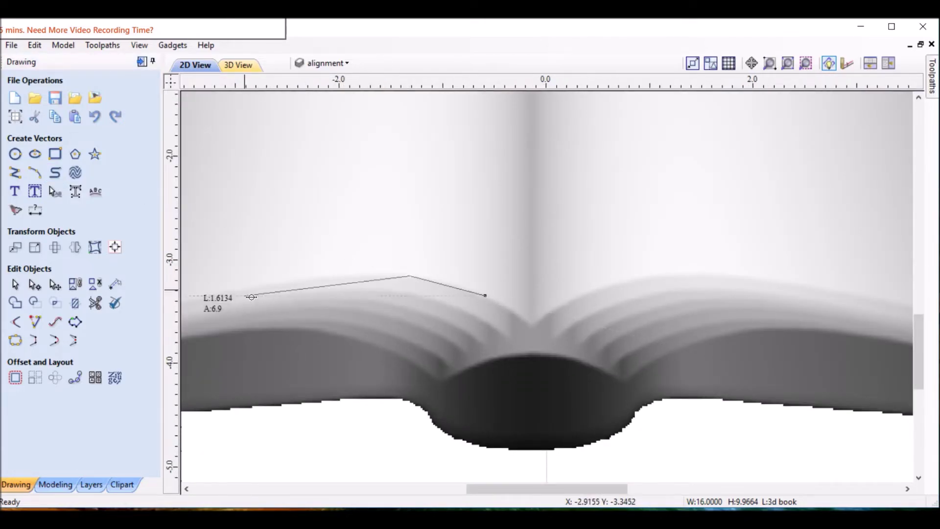
pyautogui.scroll(-3, 256, 287)
pyautogui.scroll(2, 410, 319)
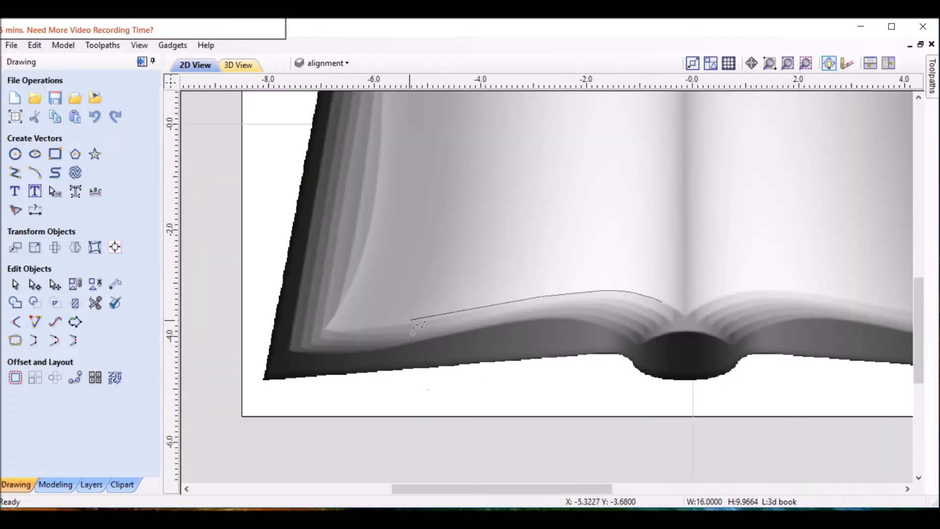
# Step: Continue the curve down the left page's lower edge and finish it at the page's lower outer corner
pyautogui.scroll(2, 463, 318)
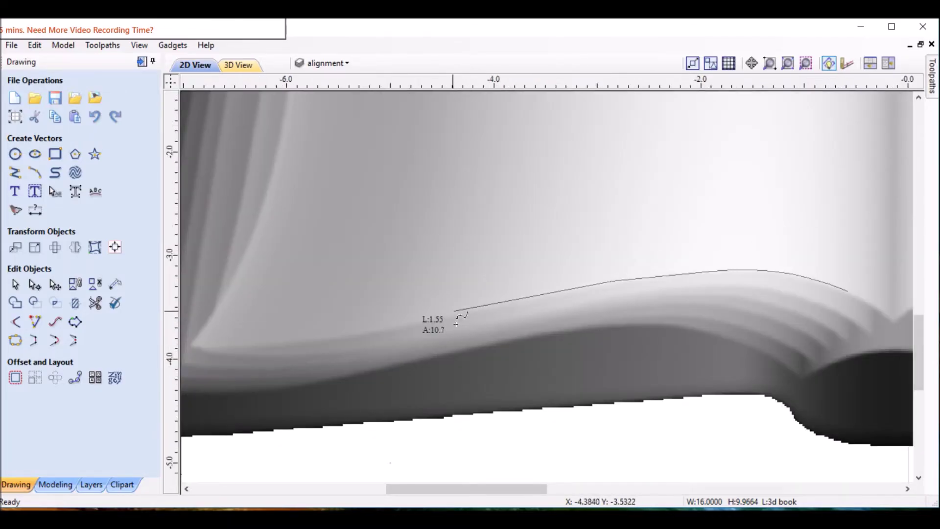
pyautogui.click(455, 314)
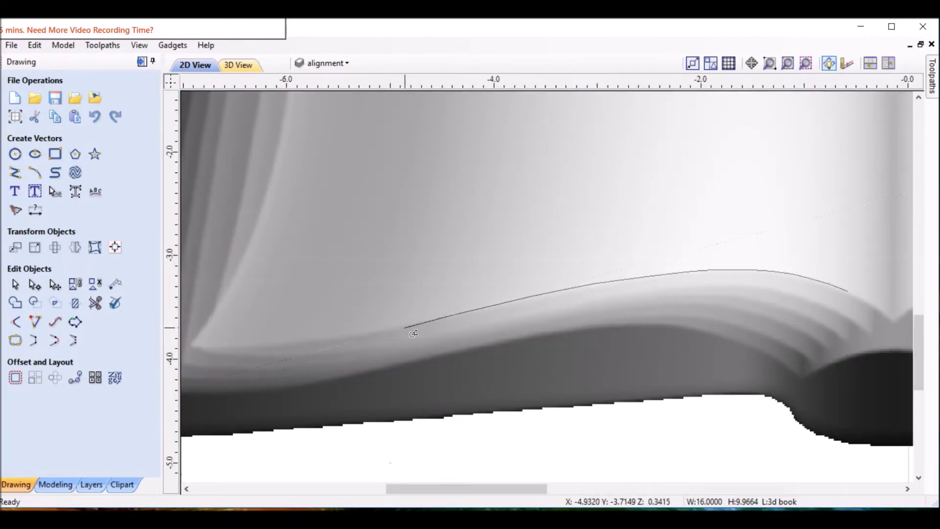
pyautogui.click(338, 341)
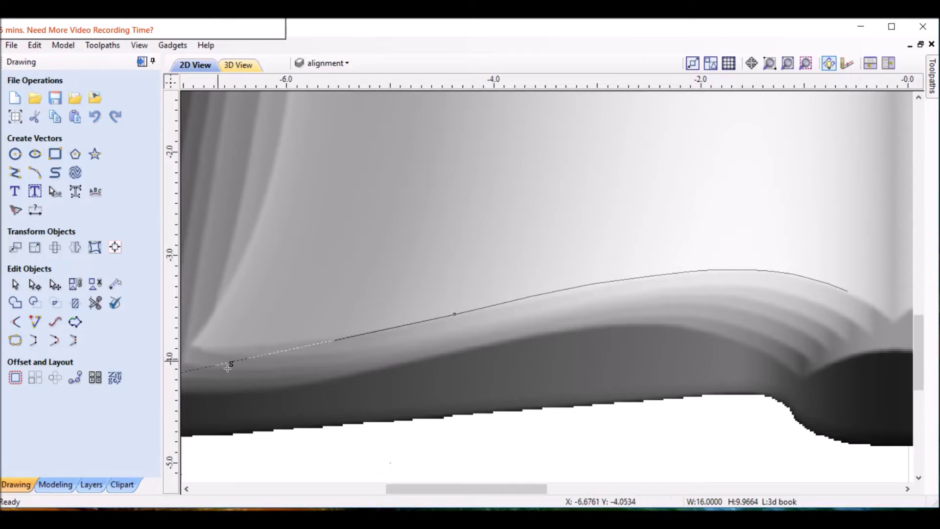
pyautogui.click(196, 348)
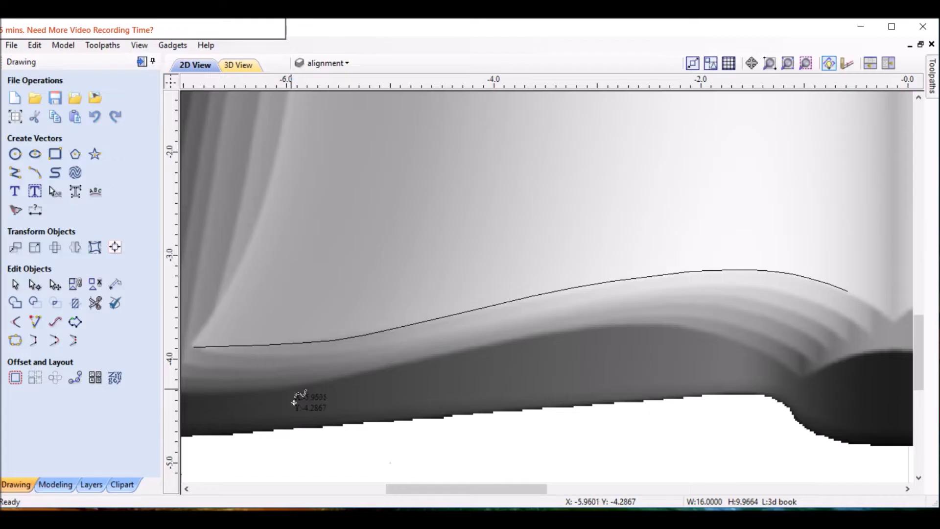
# Step: Draw a curve along the right page's lower edge, from beside the spine over the crest to the lower outer corner
pyautogui.scroll(-2, 292, 388)
pyautogui.scroll(-3, 292, 388)
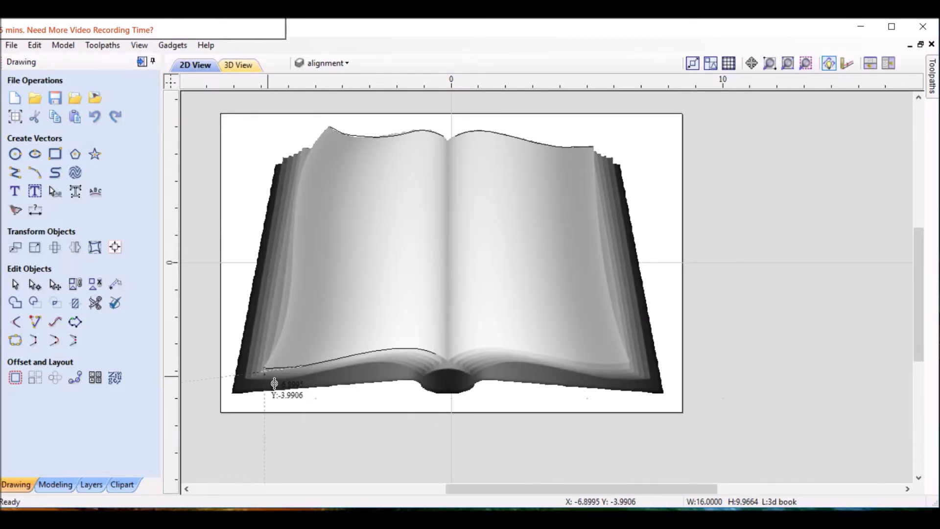
pyautogui.scroll(4, 514, 361)
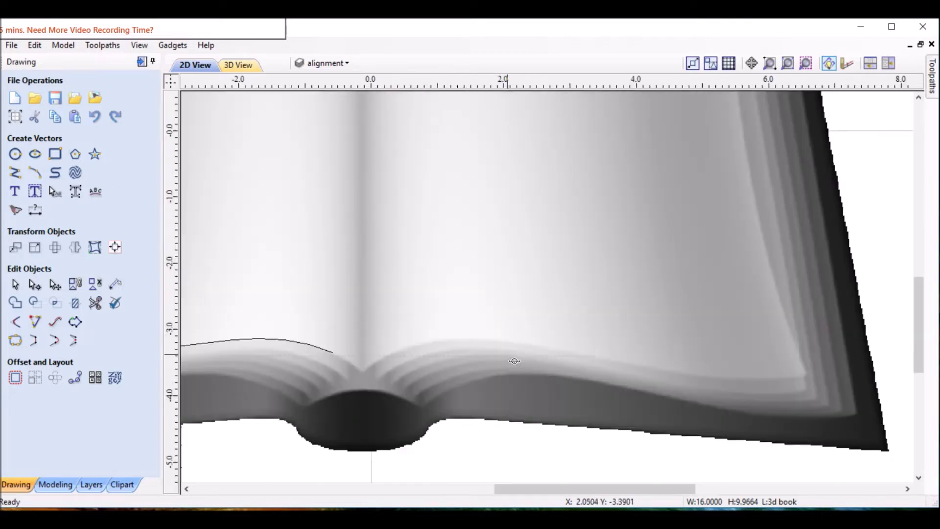
pyautogui.scroll(1, 514, 361)
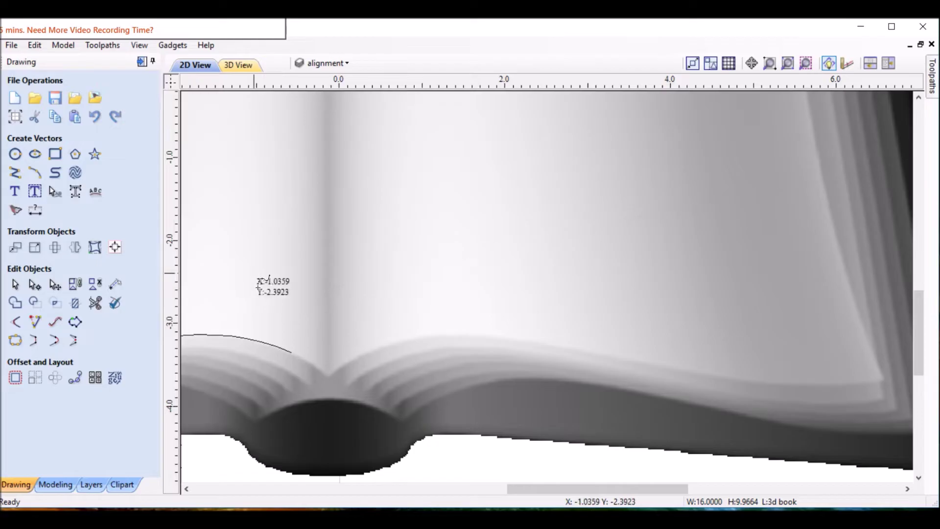
pyautogui.click(368, 356)
pyautogui.click(462, 332)
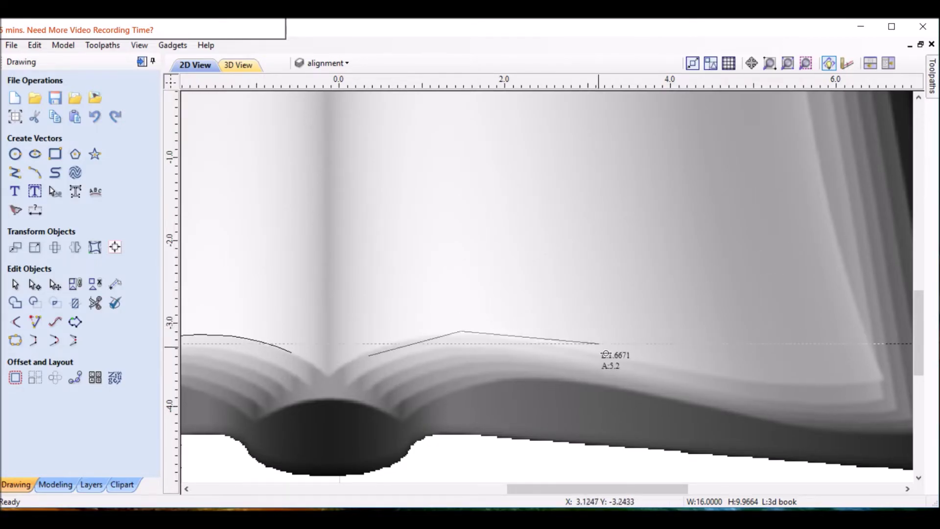
pyautogui.click(610, 358)
pyautogui.click(734, 378)
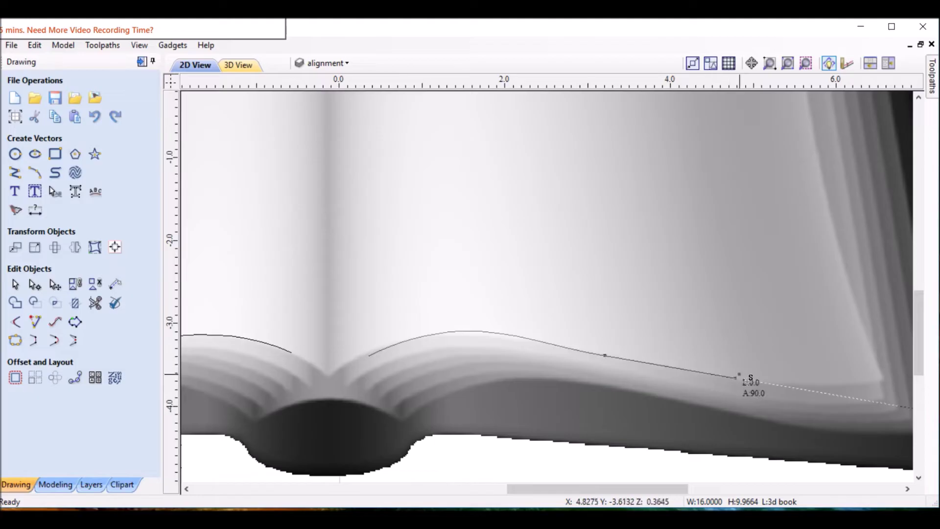
pyautogui.click(876, 378)
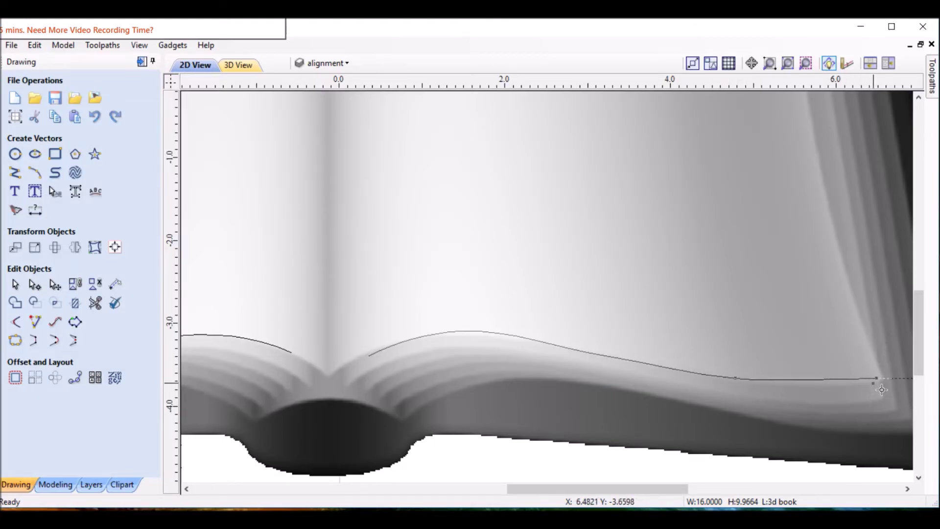
pyautogui.press('Escape')
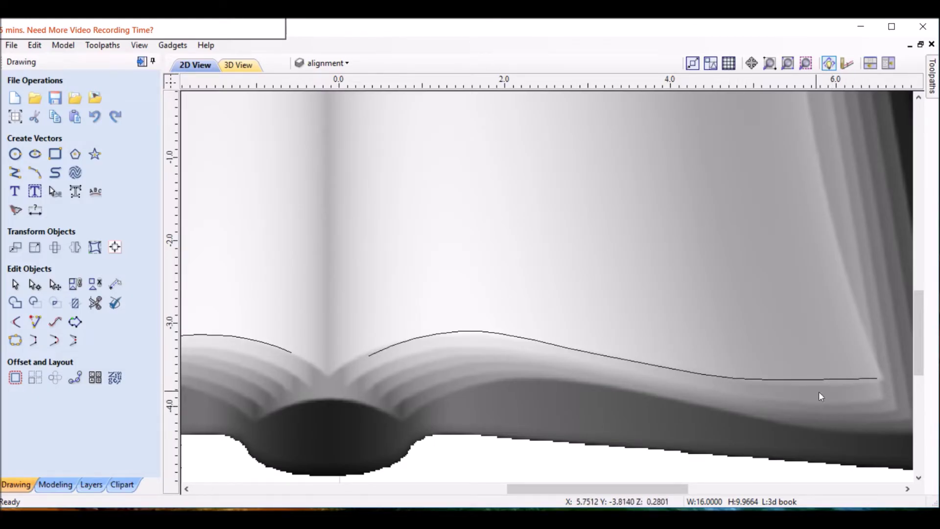
# Step: Select all four page-edge curves together, assign them to the alignment layer and clear the selection
pyautogui.scroll(-2, 691, 375)
pyautogui.scroll(-2, 691, 375)
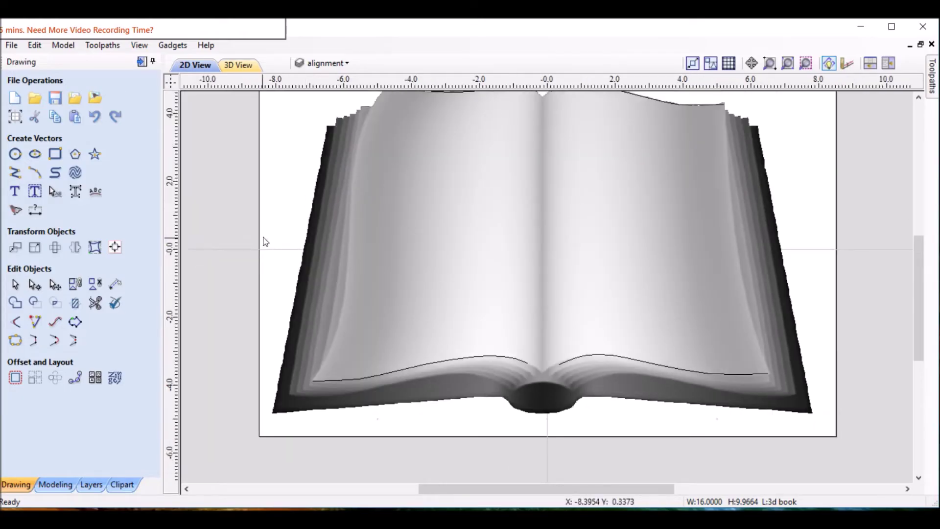
pyautogui.scroll(-2, 361, 241)
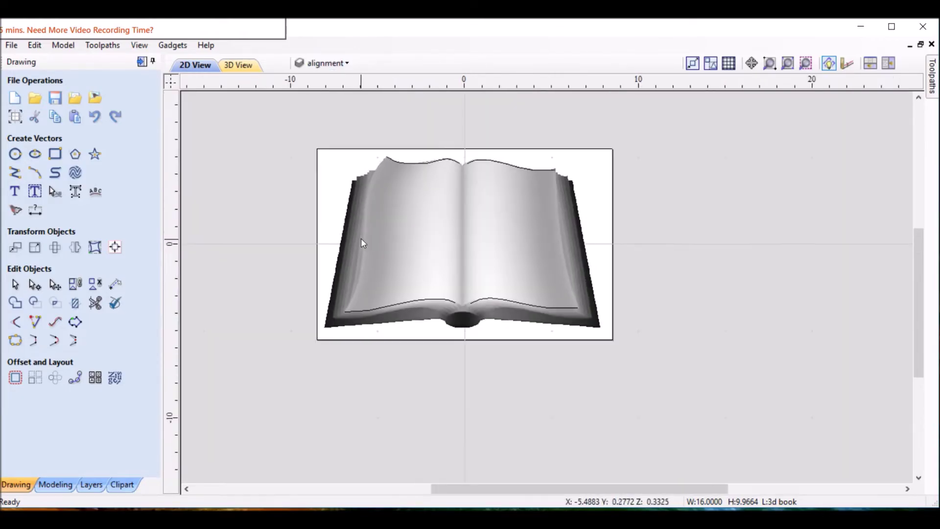
pyautogui.click(310, 188)
pyautogui.moveTo(321, 128); pyautogui.dragTo(556, 361)
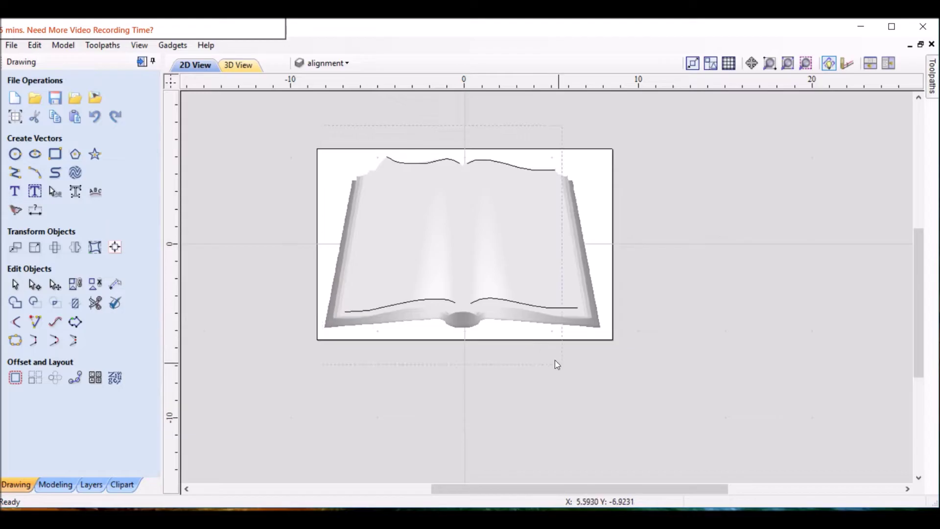
pyautogui.moveTo(587, 395); pyautogui.dragTo(586, 391)
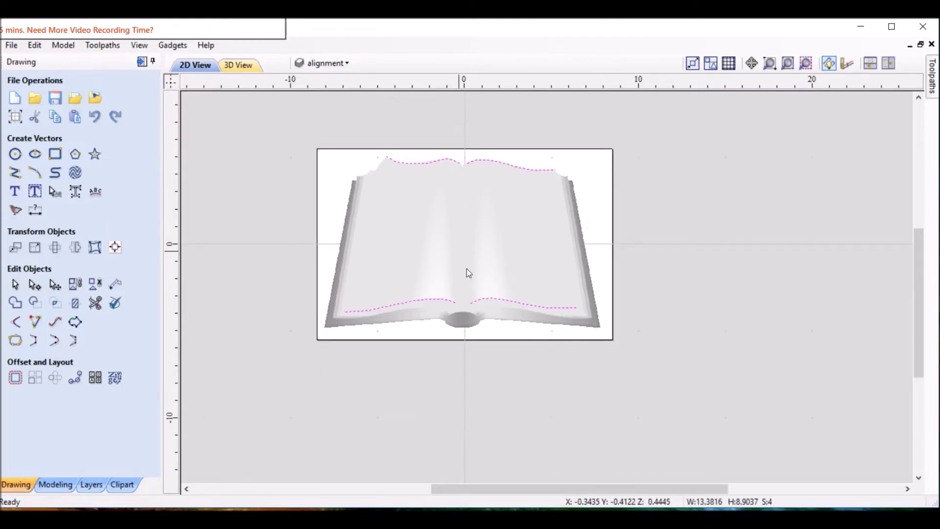
pyautogui.click(328, 64)
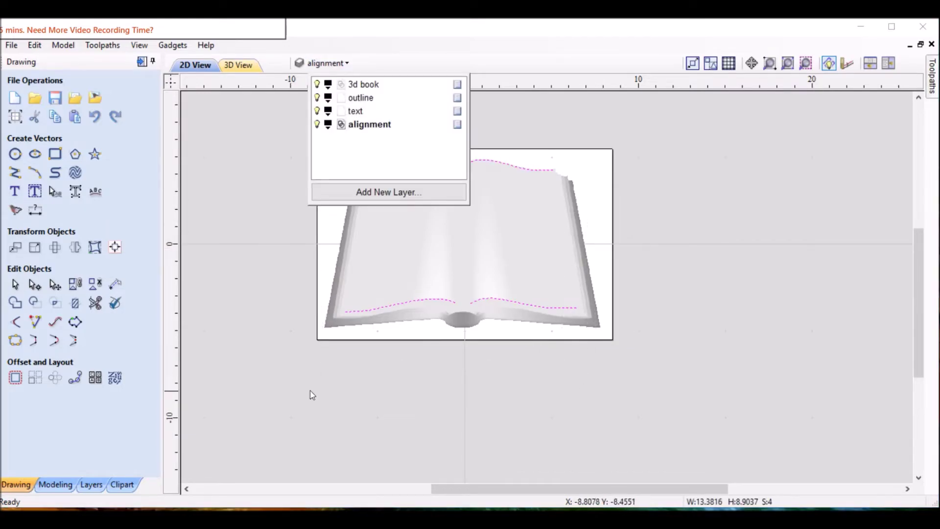
pyautogui.rightClick(389, 307)
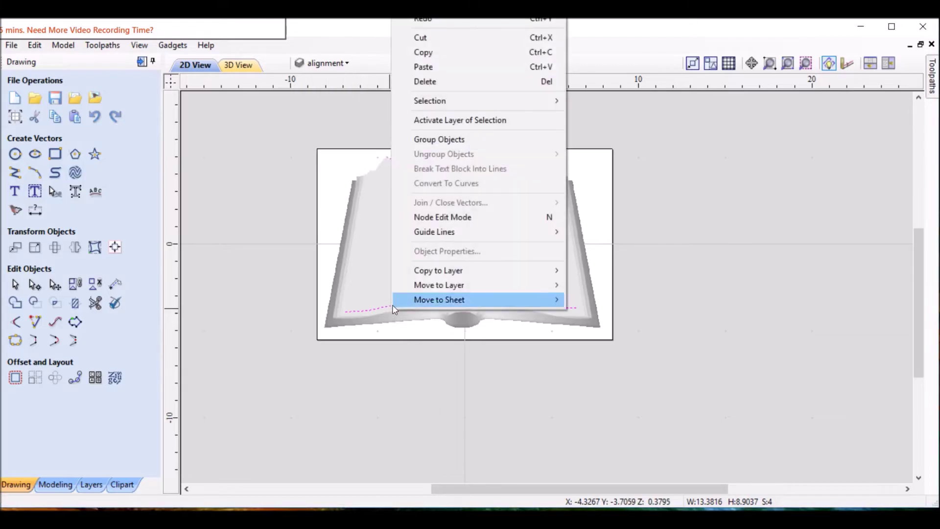
pyautogui.moveTo(445, 286)
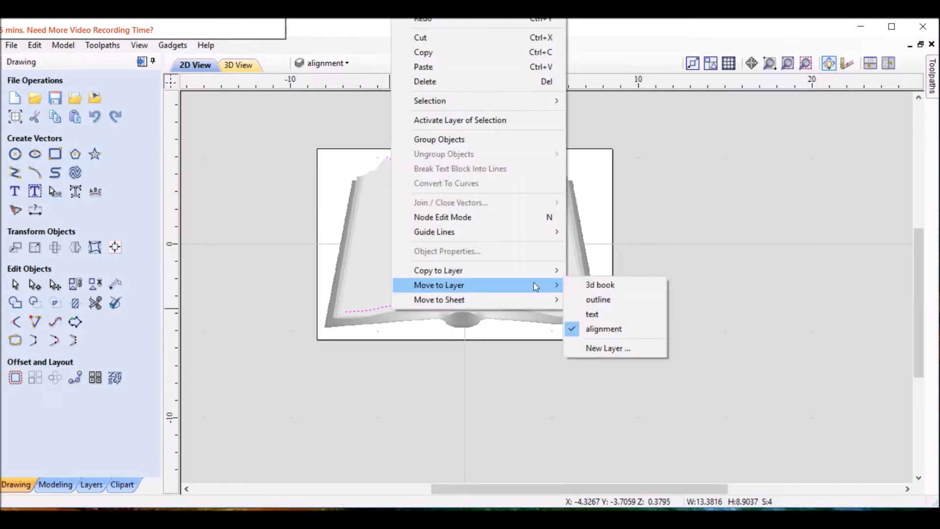
pyautogui.click(607, 329)
pyautogui.click(248, 206)
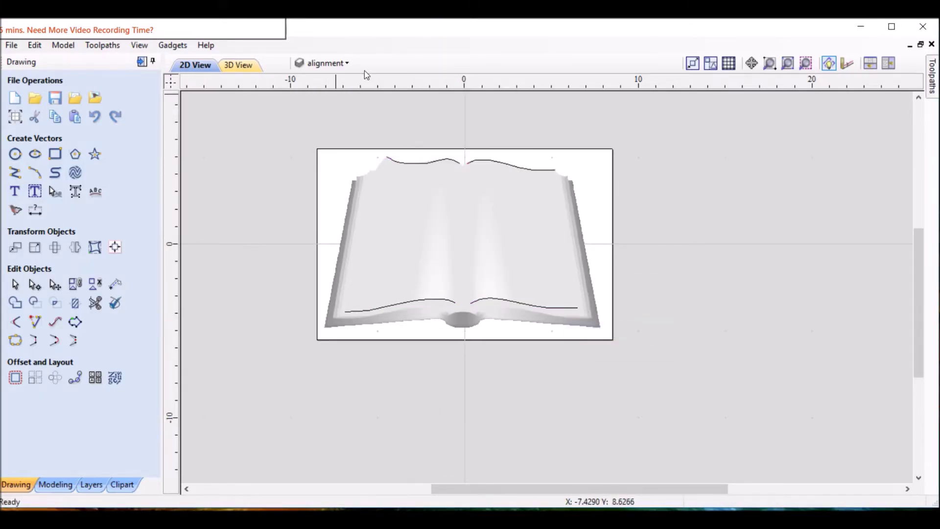
# Step: Hide the outline, text and alignment layers so that only the 3d book layer is shown
pyautogui.click(340, 65)
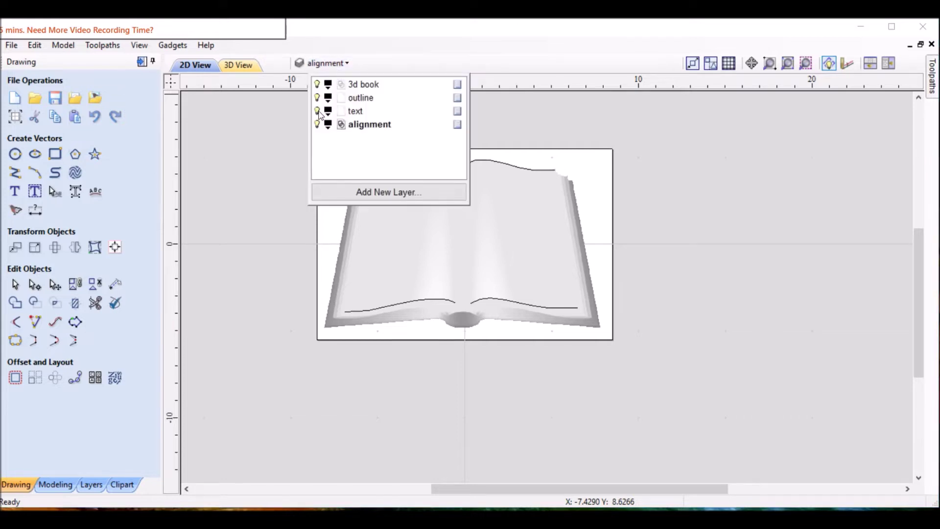
pyautogui.click(318, 84)
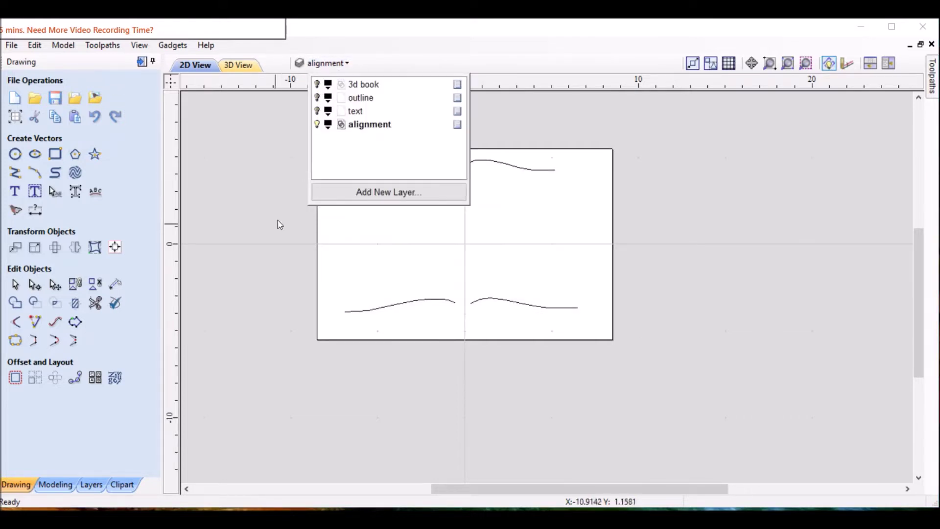
pyautogui.click(352, 69)
pyautogui.click(319, 94)
pyautogui.click(318, 84)
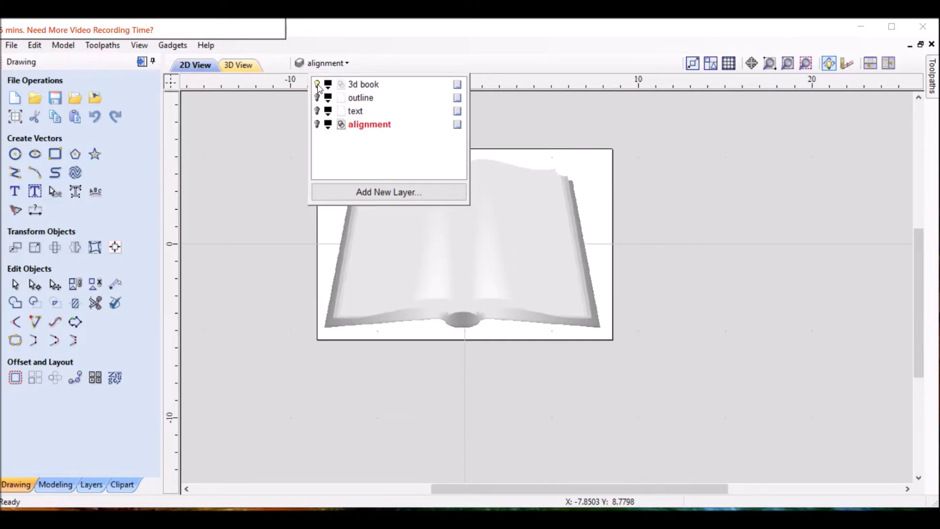
pyautogui.click(318, 85)
pyautogui.click(318, 85)
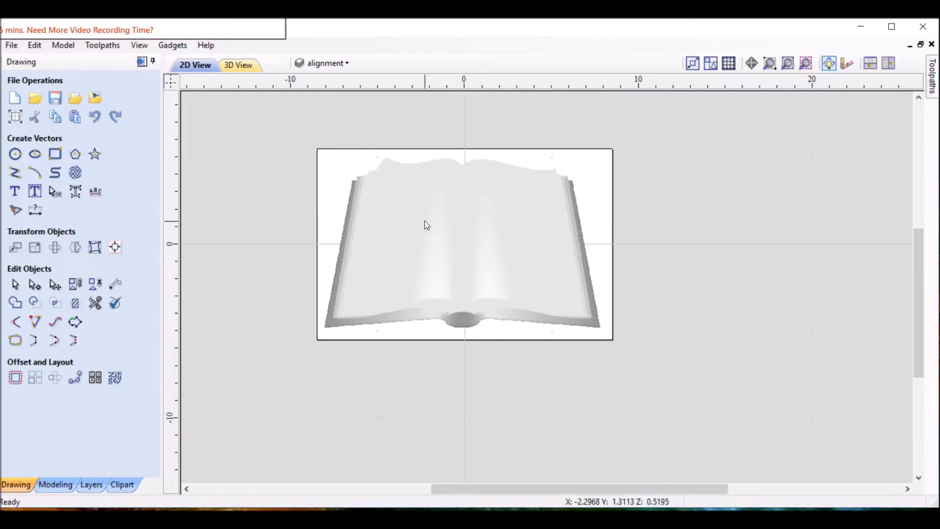
# Step: Select the Open_Book component and create a vector boundary around its silhouette
pyautogui.click(417, 205)
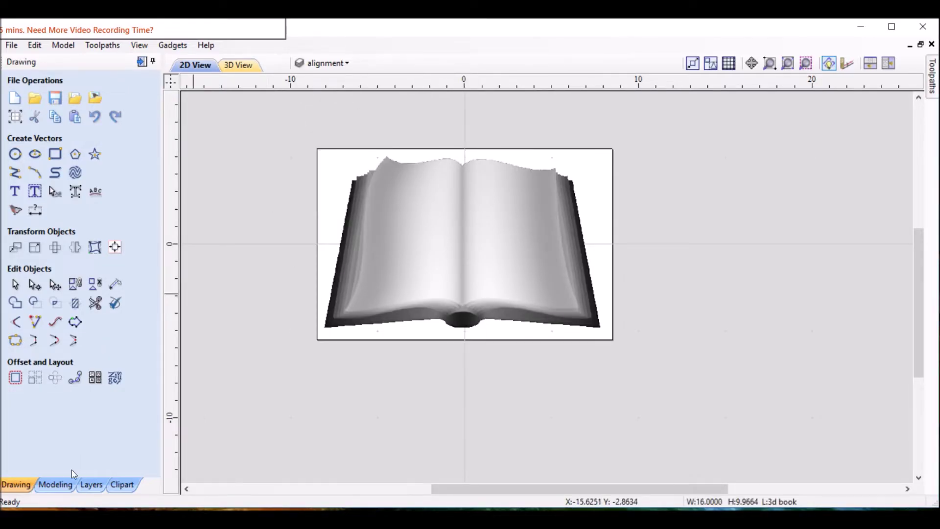
pyautogui.click(56, 486)
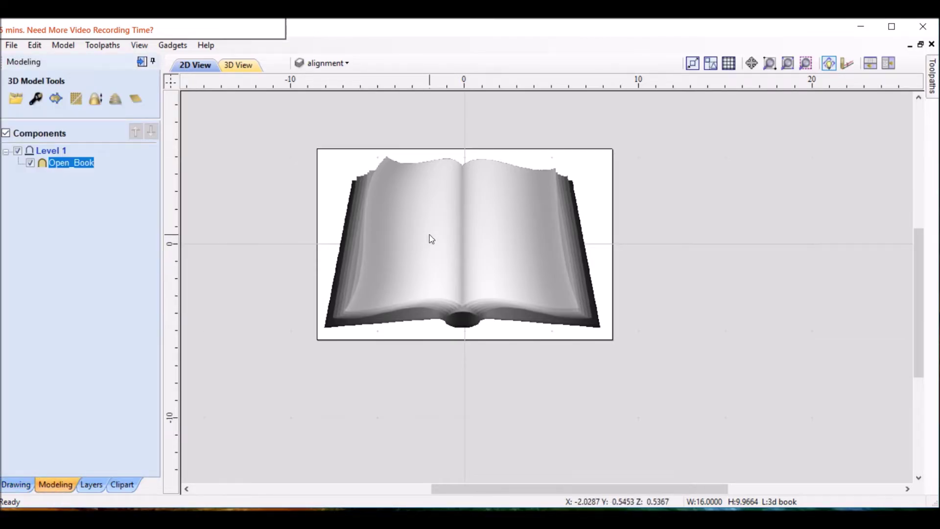
pyautogui.click(375, 226)
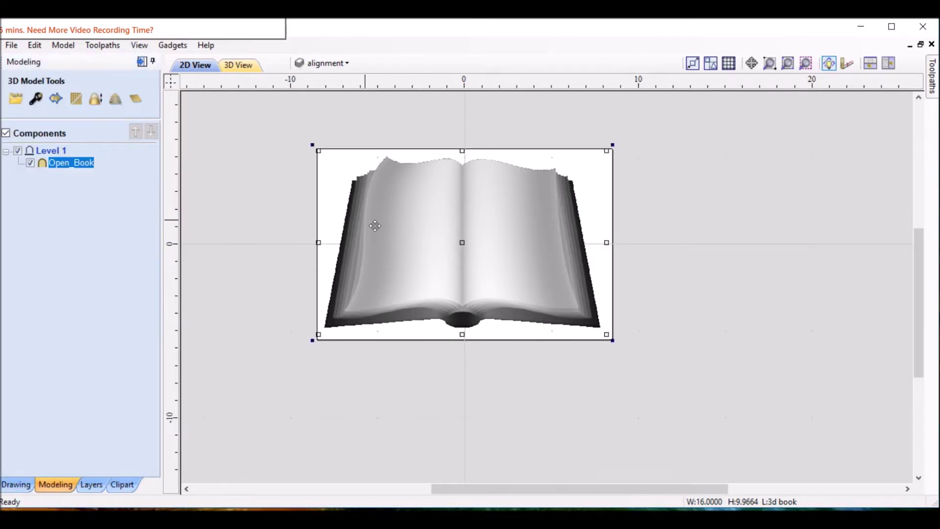
pyautogui.click(59, 101)
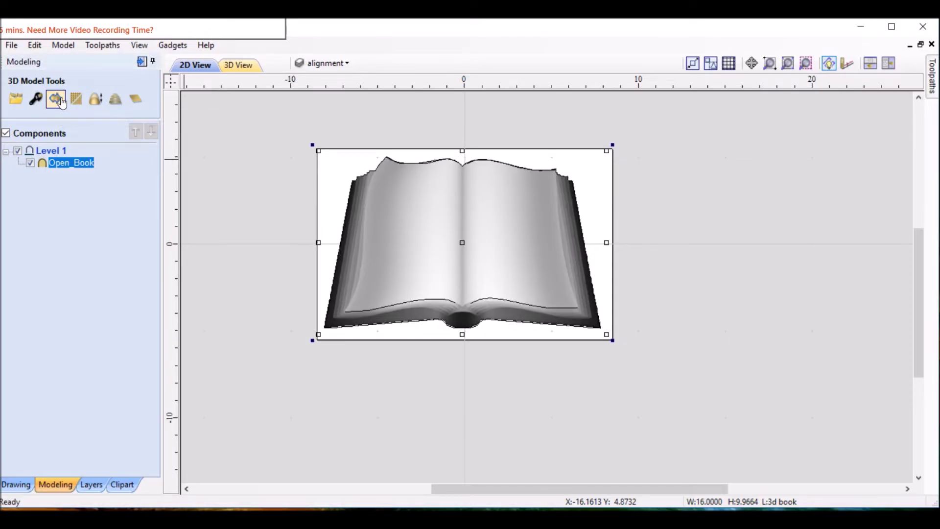
# Step: Select the new boundary vector around the book and move it to the outline layer
pyautogui.click(17, 485)
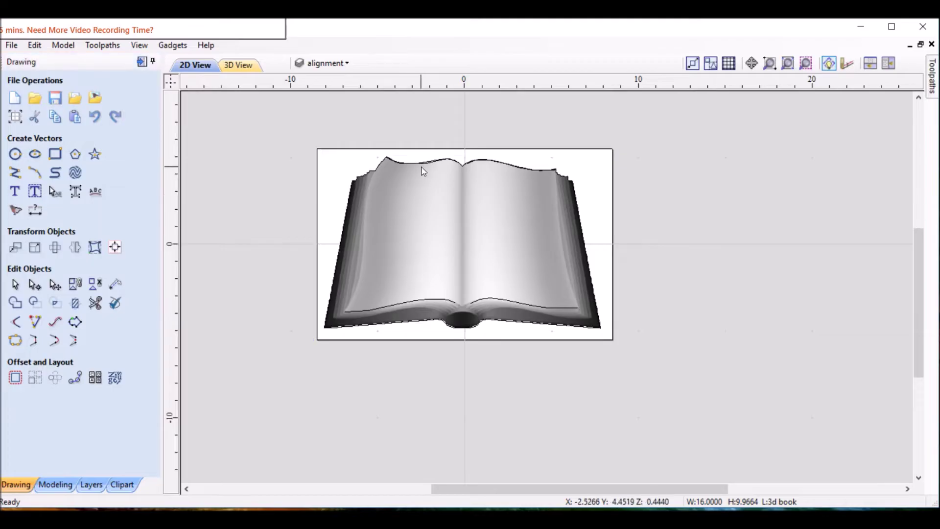
pyautogui.scroll(5, 419, 167)
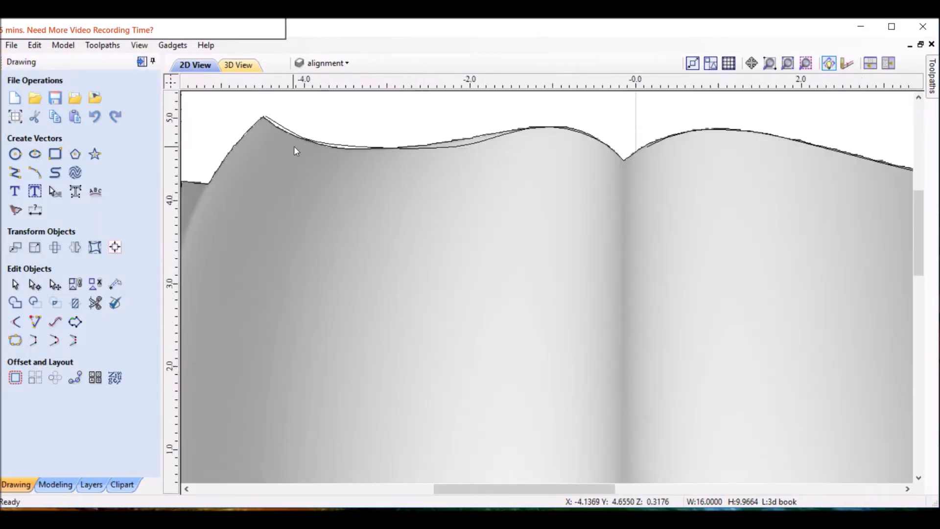
pyautogui.click(222, 163)
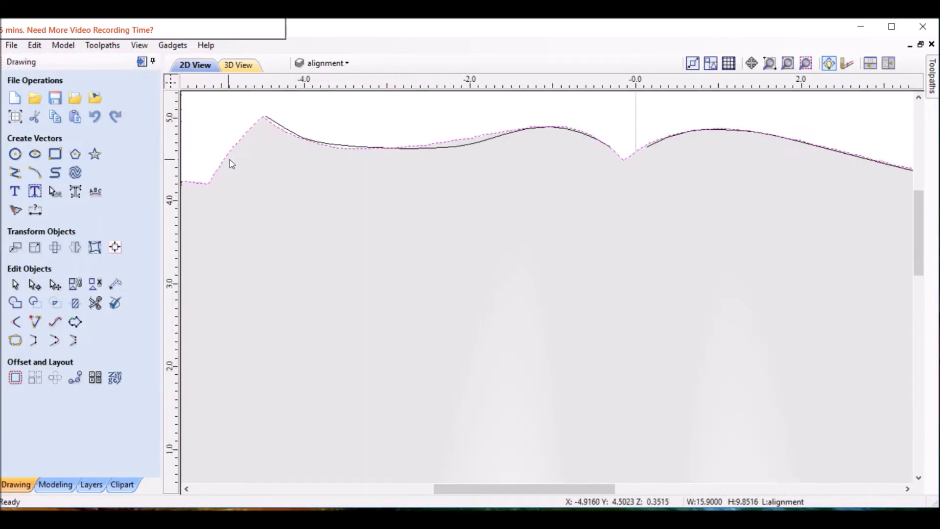
pyautogui.rightClick(229, 159)
pyautogui.moveTo(286, 447)
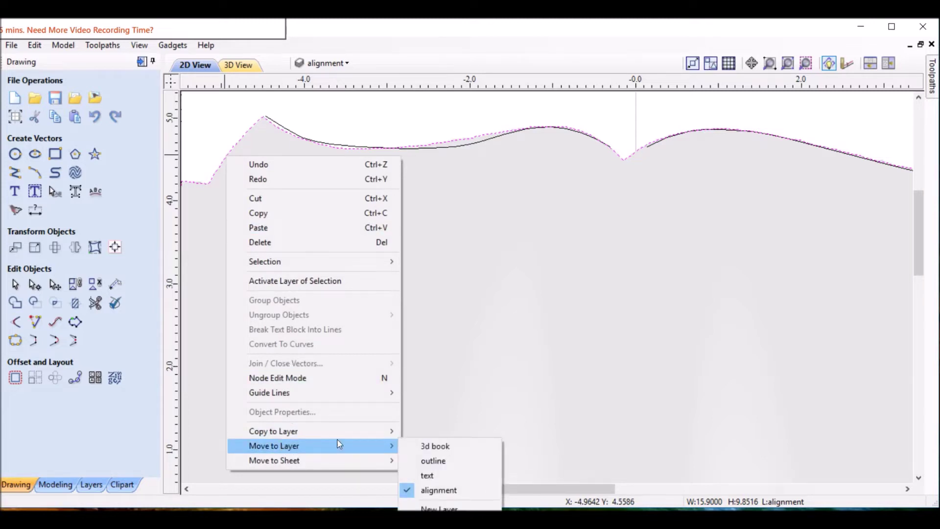
pyautogui.click(438, 460)
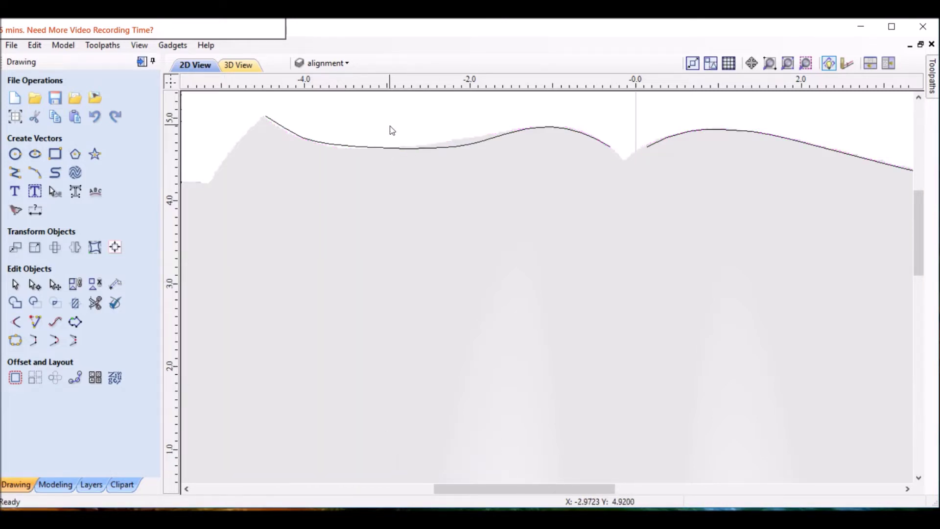
# Step: Switch to the Lorem Ipsum.txt file in Notepad and copy its "Lorem Ipsum" title line
pyautogui.scroll(-3, 443, 127)
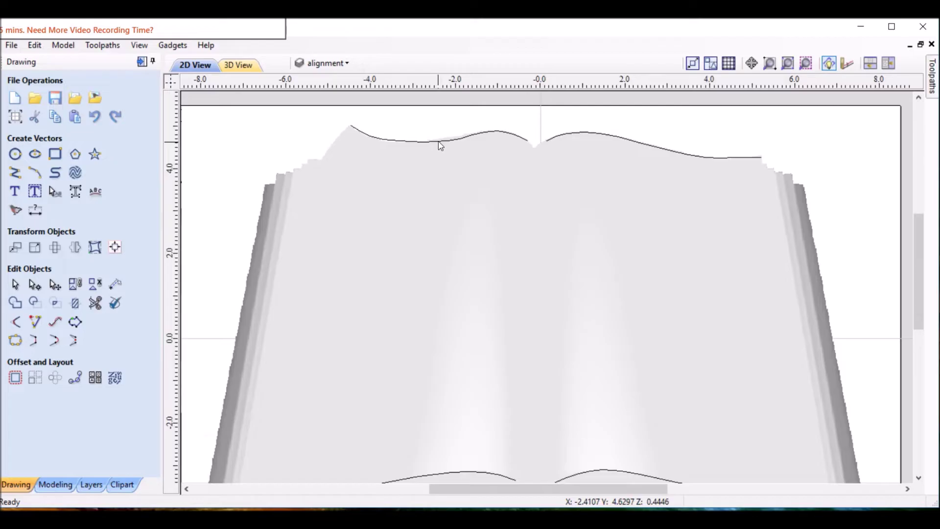
pyautogui.scroll(-1, 422, 169)
pyautogui.scroll(-1, 401, 217)
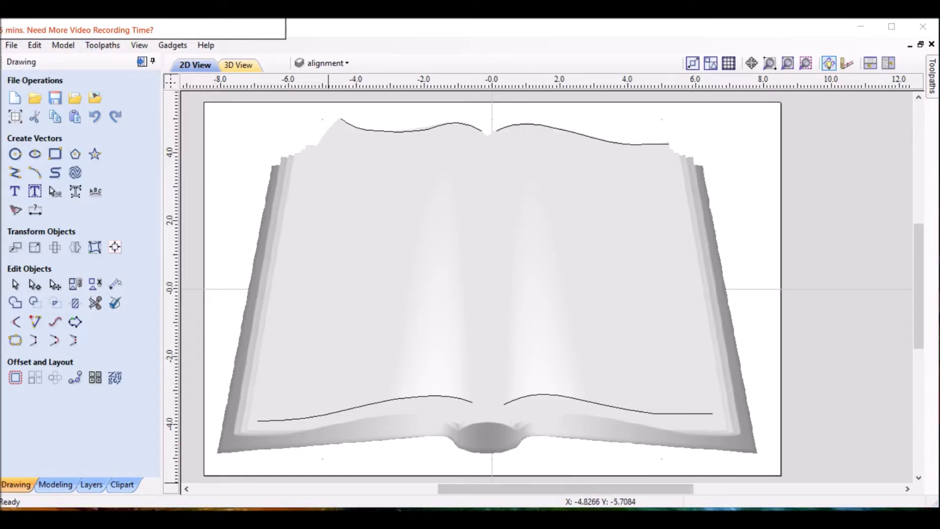
pyautogui.click(343, 518)
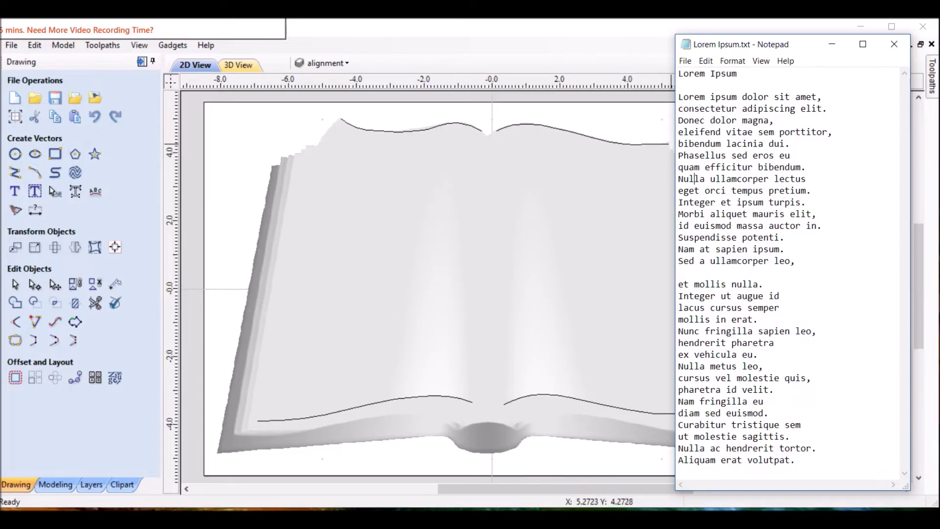
pyautogui.moveTo(739, 74); pyautogui.dragTo(678, 73)
pyautogui.hotkey('ctrl', 'c')
pyautogui.click(738, 74)
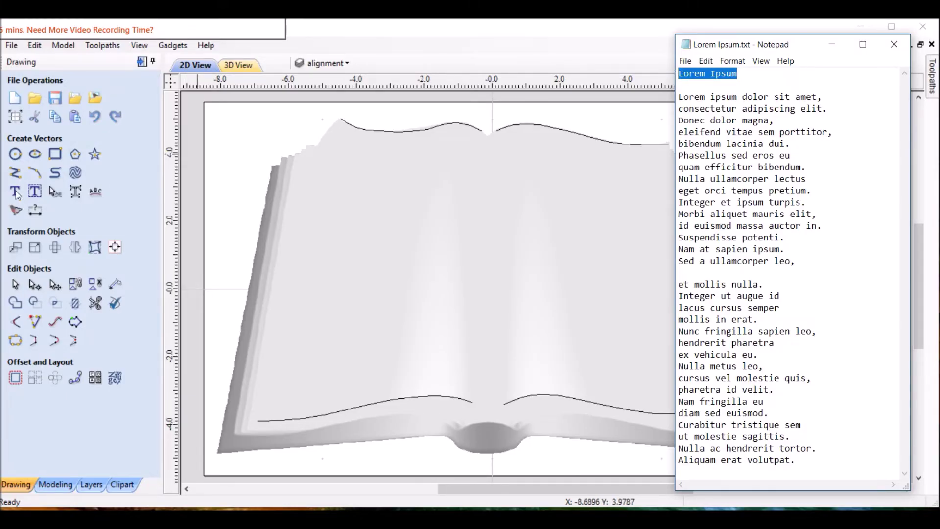
# Step: Back in the book drawing, create the copied title as left-aligned Lucida Calligraphy text with a height of 0.5 inches
pyautogui.click(15, 192)
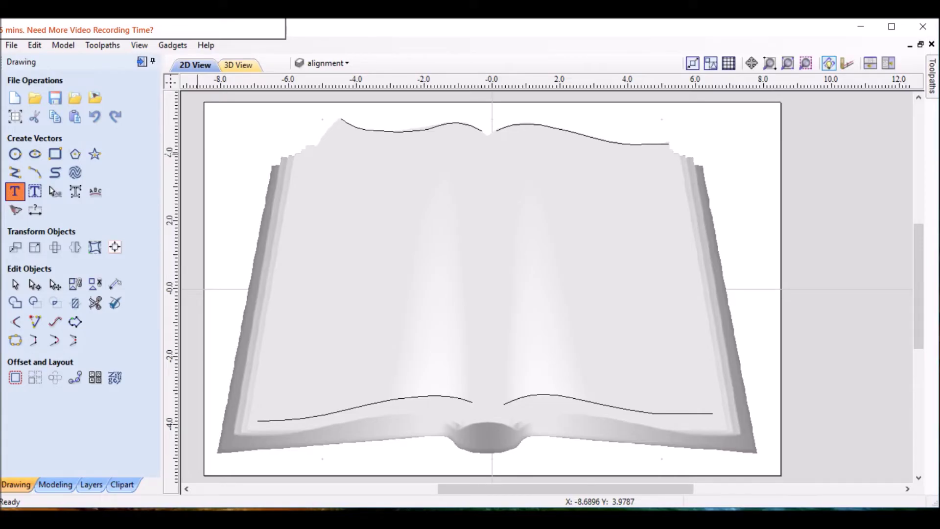
pyautogui.click(15, 196)
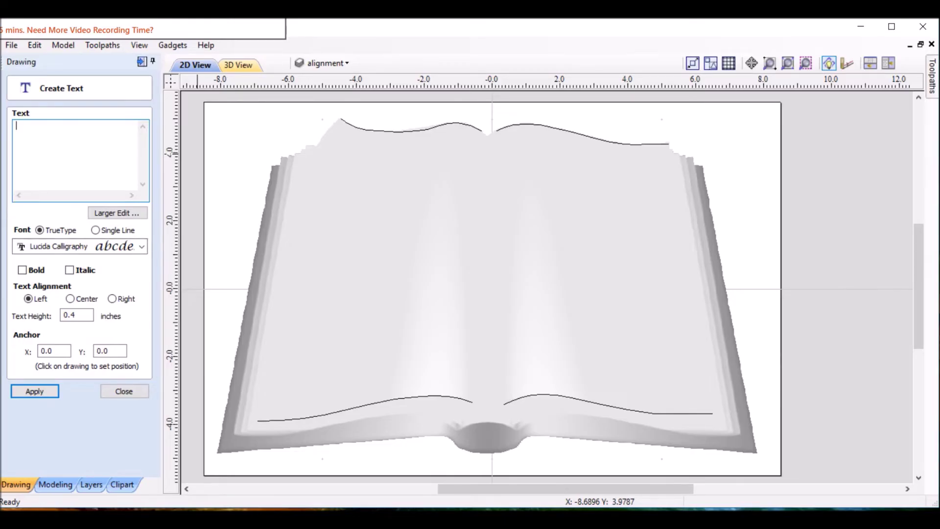
pyautogui.hotkey('ctrl', 'v')
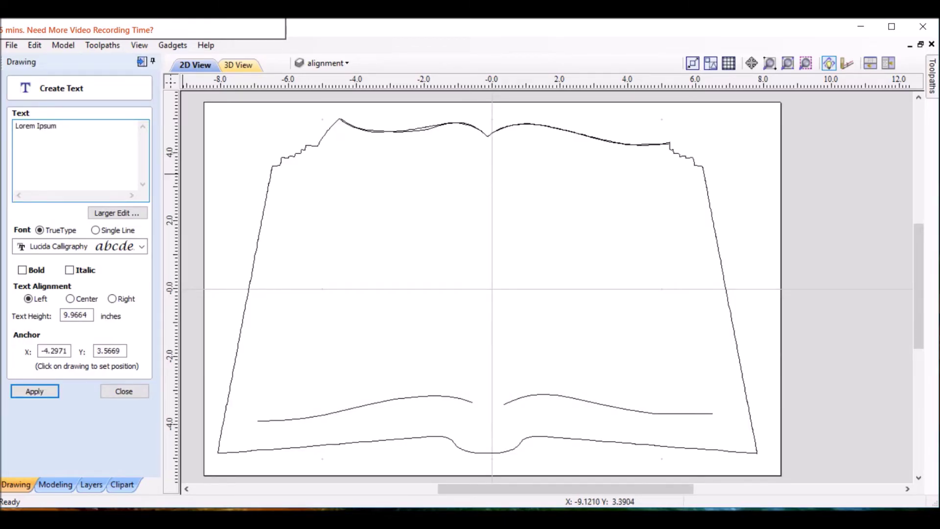
pyautogui.click(46, 392)
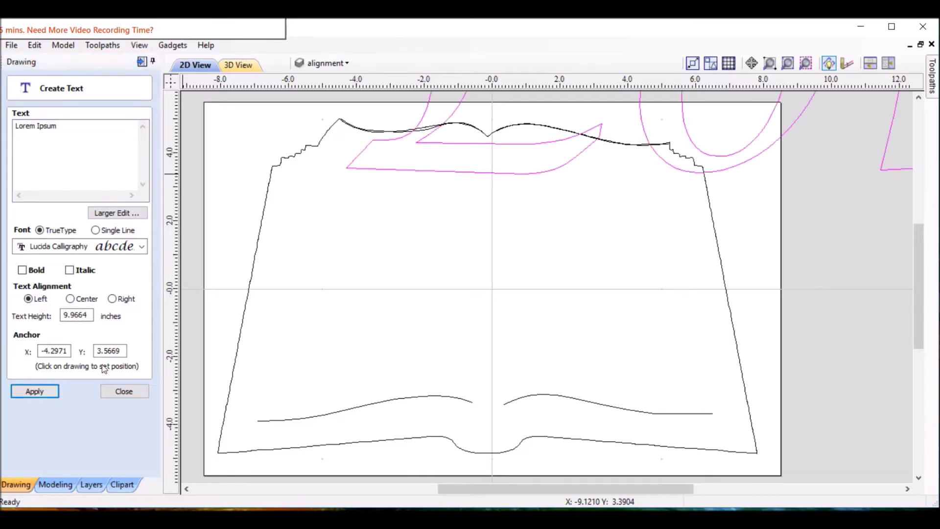
pyautogui.doubleClick(76, 315)
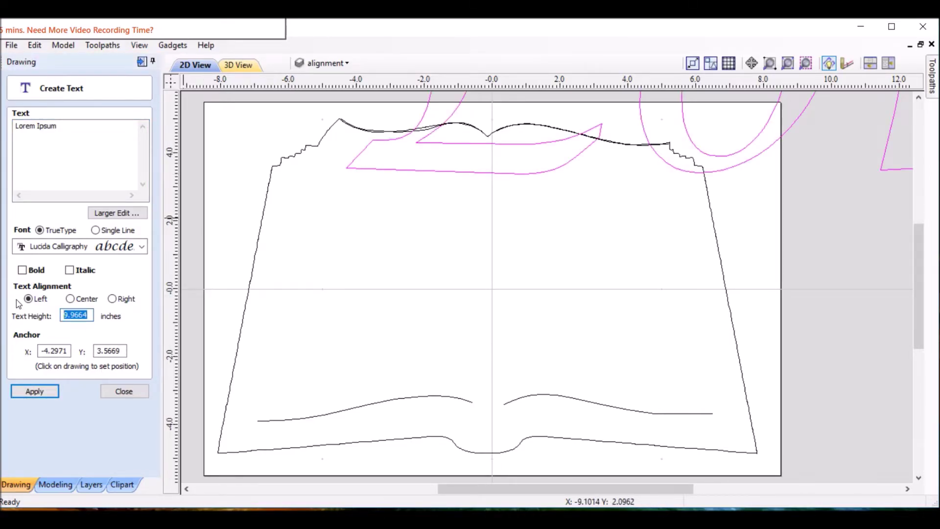
pyautogui.write('.5')
pyautogui.click(41, 392)
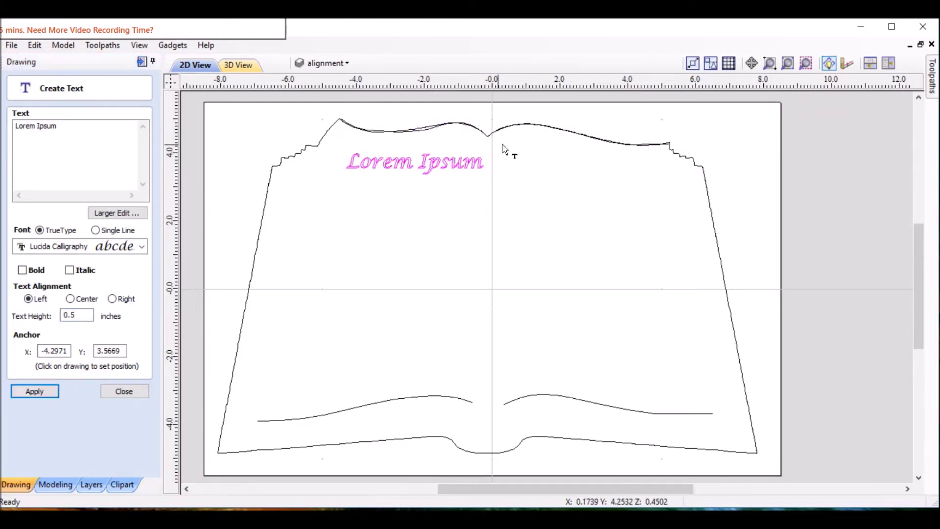
# Step: Set the "Lorem Ipsum" title's text height to 0.4 inches and apply it
pyautogui.scroll(2, 504, 149)
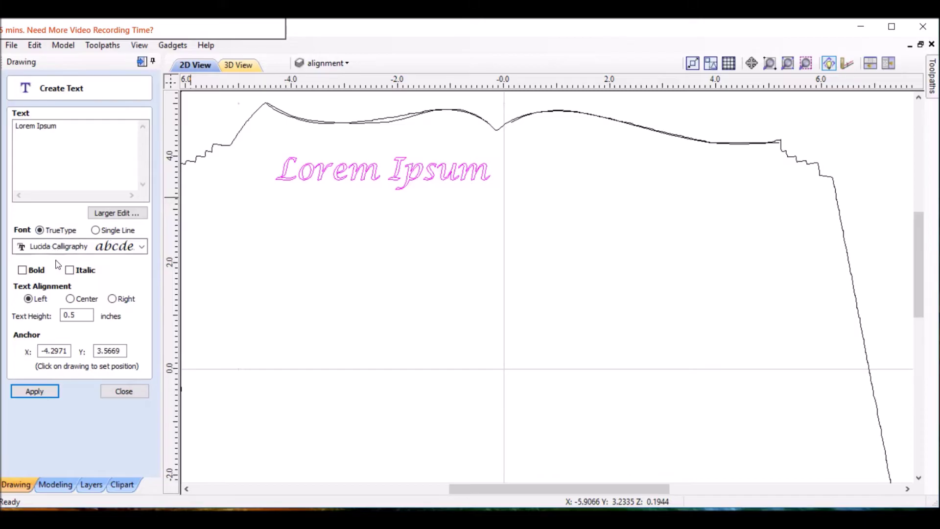
pyautogui.click(81, 315)
pyautogui.press('BackSpace')
pyautogui.write('4')
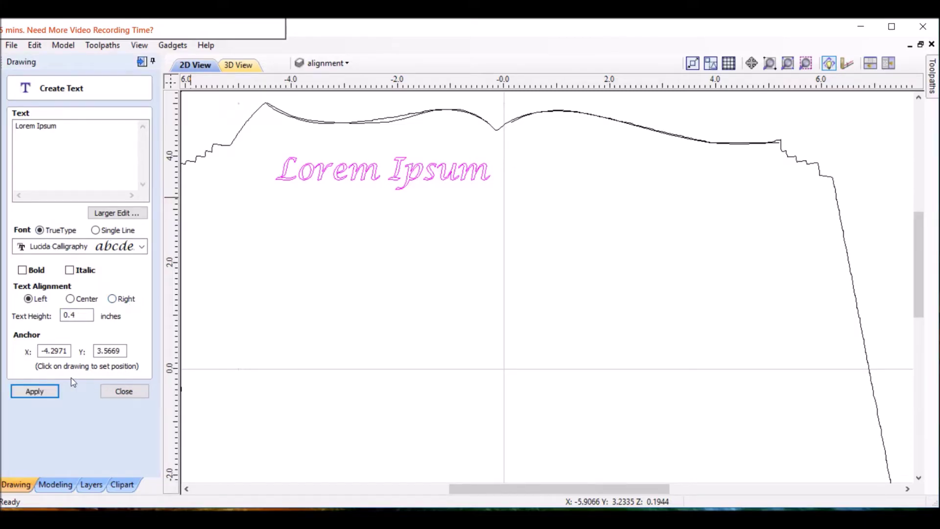
pyautogui.click(34, 391)
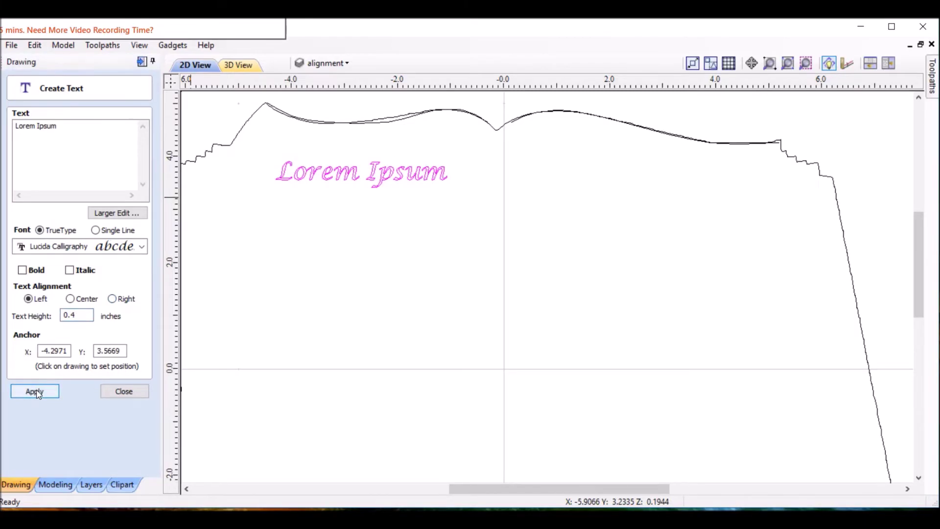
# Step: Nudge the title up and slightly left beneath the left page's upper edge, to about X -4.35, Y 3.97, and finish the text
pyautogui.click(380, 183)
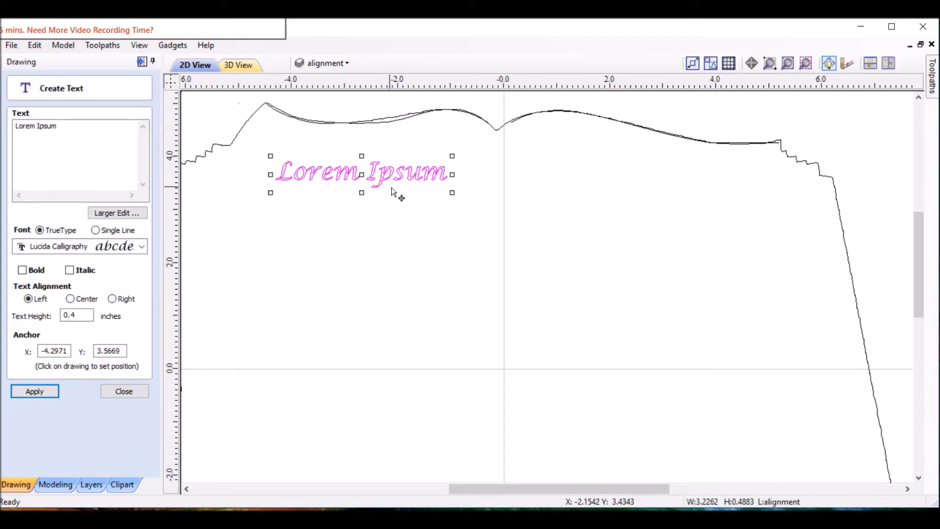
pyautogui.press('Up')
pyautogui.press('Up')
pyautogui.press('Up')
pyautogui.press('Up')
pyautogui.press('Up')
pyautogui.press('Up')
pyautogui.press('Up')
pyautogui.press('Up')
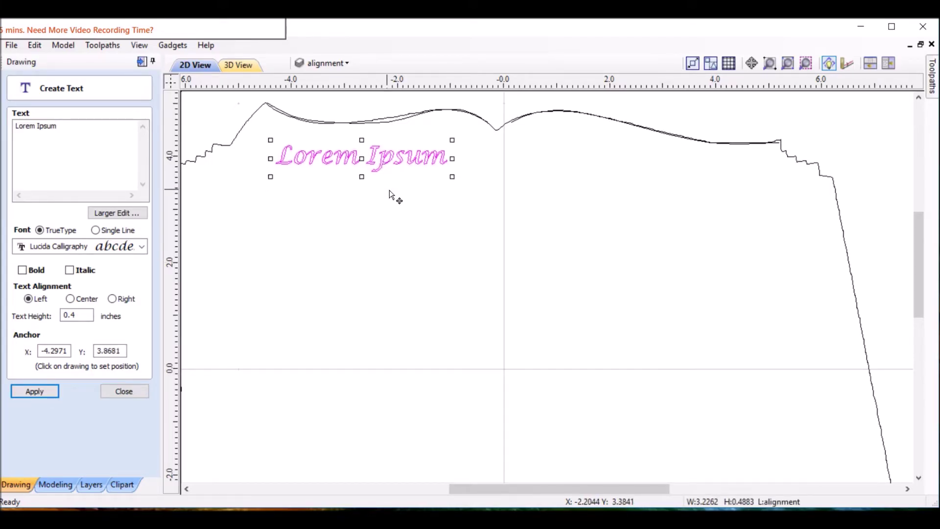
pyautogui.press('Left')
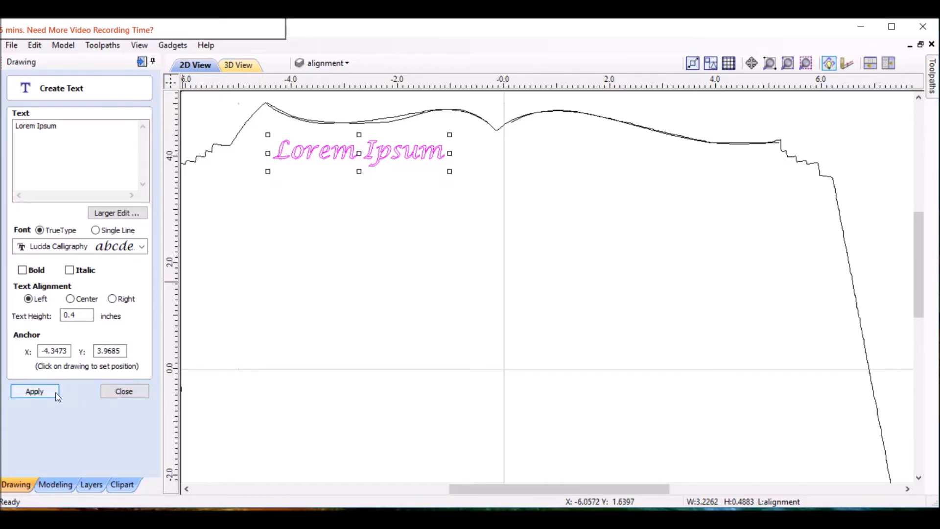
pyautogui.click(125, 392)
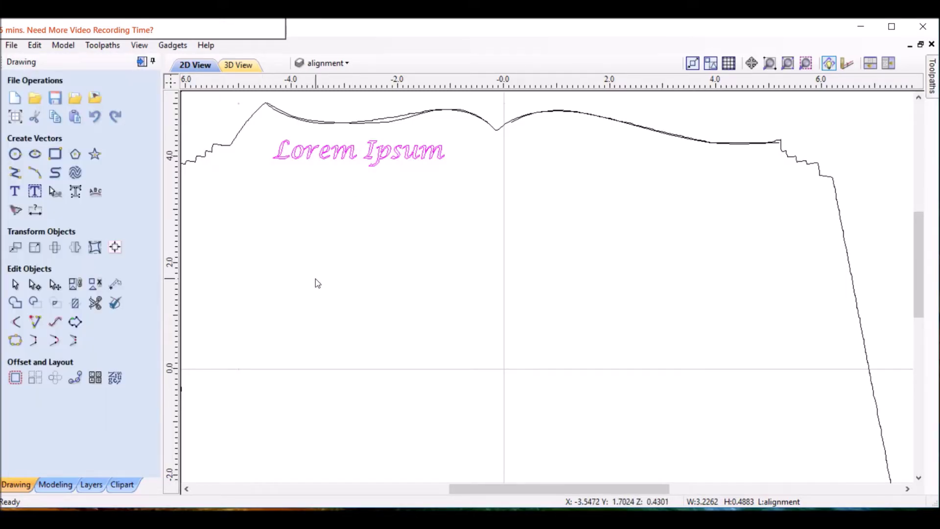
# Step: Copy the first paragraph from Notepad and place it in the book drawing as 0.3 inch Lucida Calligraphy text
pyautogui.hotkey('alt', 'Tab')
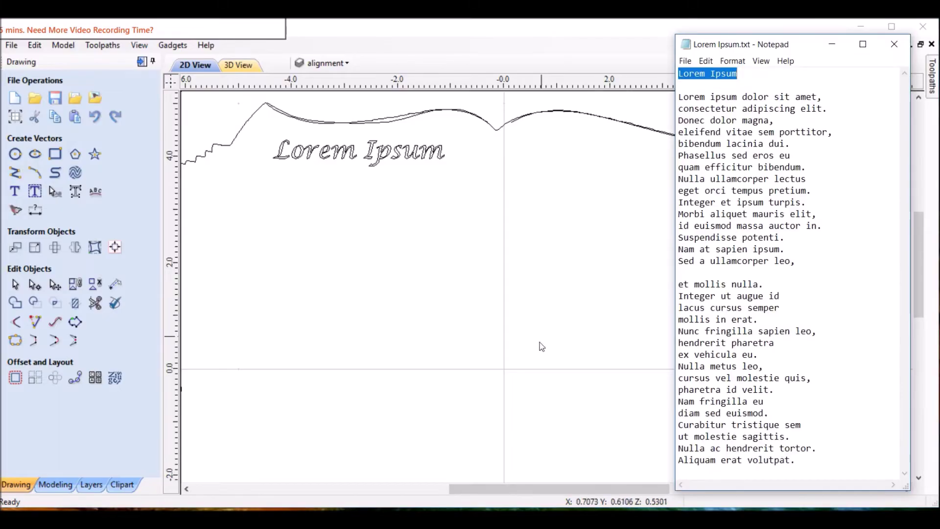
pyautogui.moveTo(799, 261); pyautogui.dragTo(666, 103)
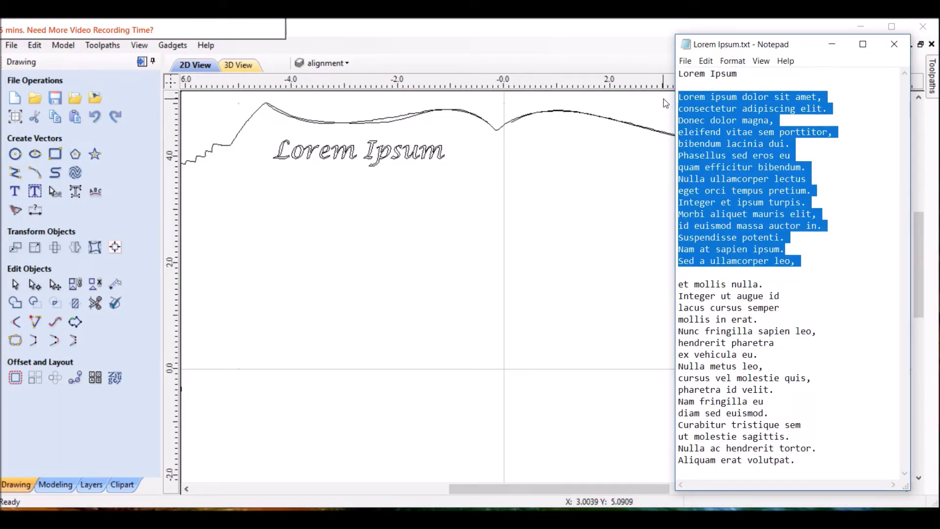
pyautogui.click(14, 190)
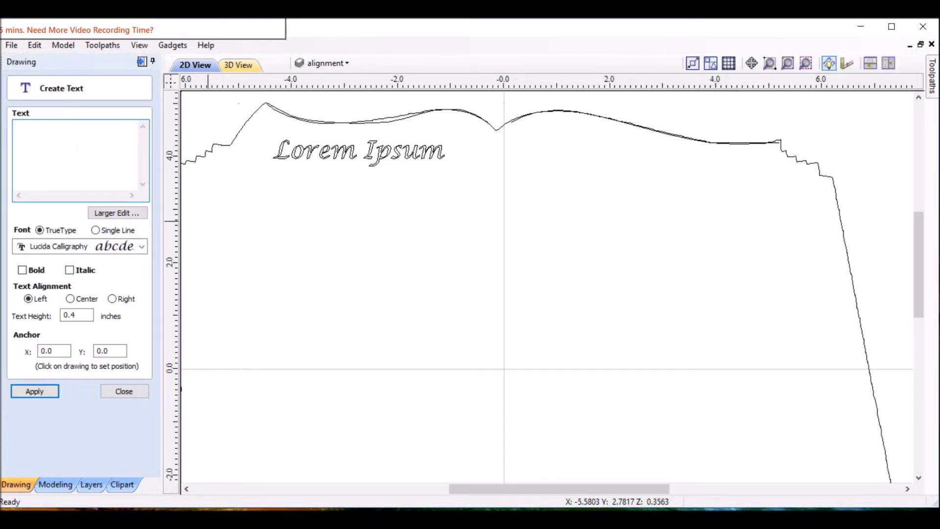
pyautogui.hotkey('ctrl', 'v')
pyautogui.click(75, 313)
pyautogui.press('BackSpace')
pyautogui.write('3')
pyautogui.click(322, 360)
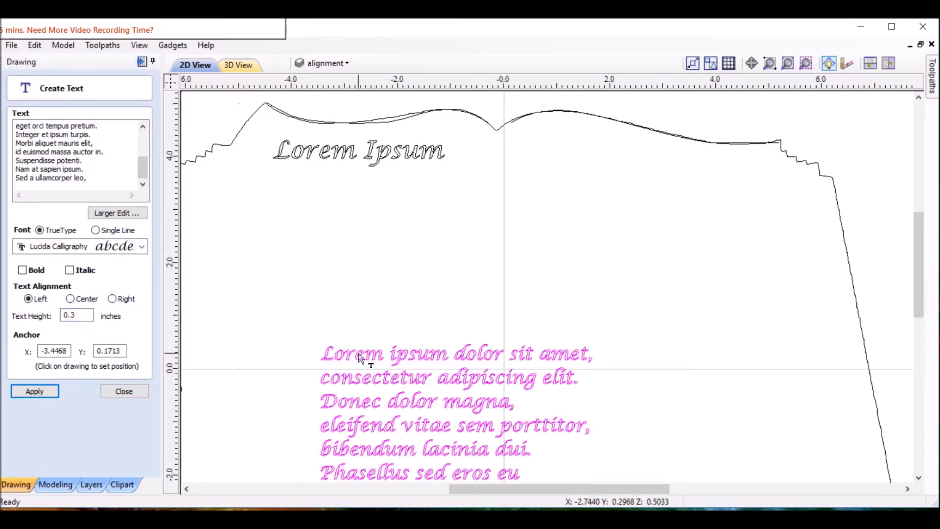
# Step: Move the paragraph text block onto the left page below the title, to about X -5.68, Y 3.16, and deselect it
pyautogui.click(407, 382)
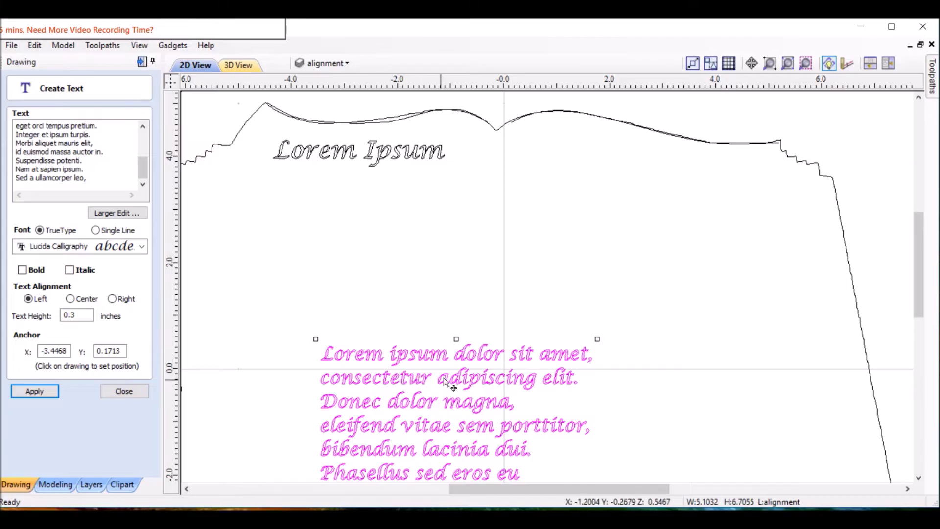
pyautogui.scroll(-4, 444, 378)
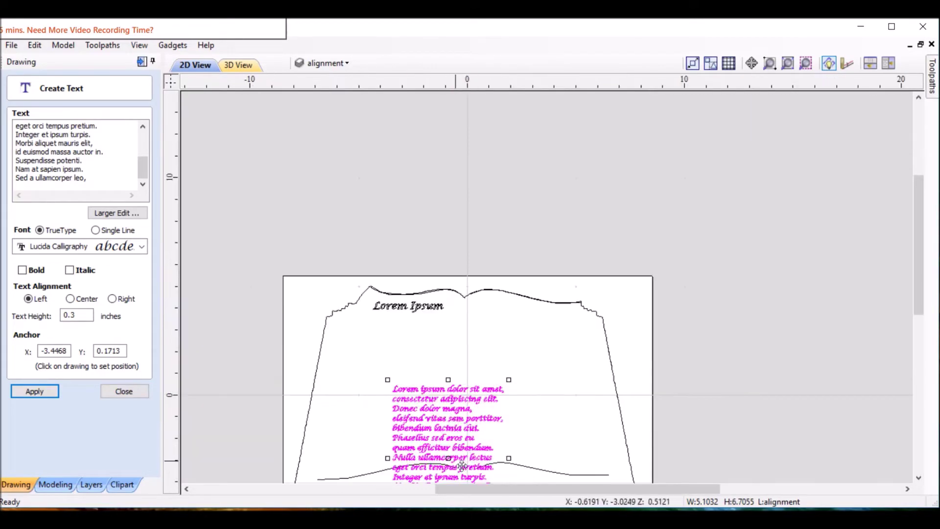
pyautogui.moveTo(461, 466); pyautogui.dragTo(410, 395)
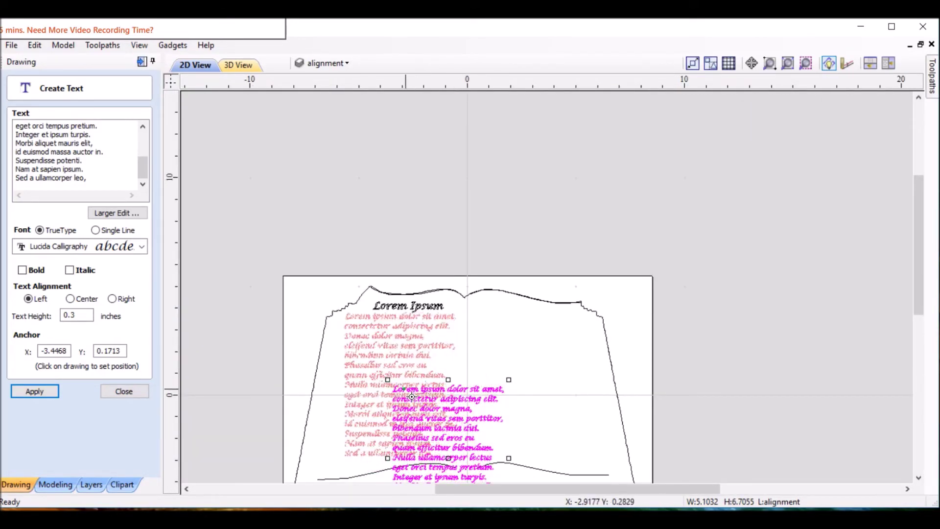
pyautogui.scroll(3, 410, 395)
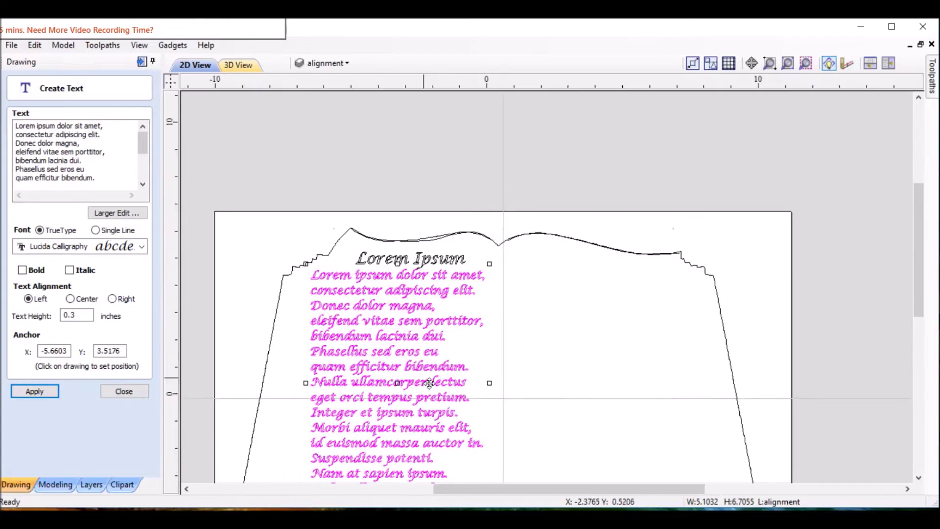
pyautogui.scroll(-3, 411, 395)
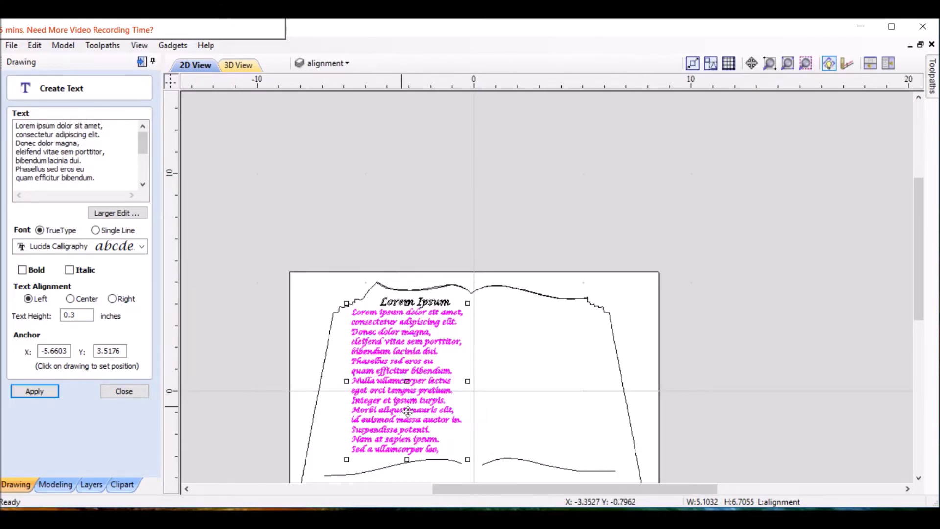
pyautogui.scroll(1, 408, 412)
pyautogui.moveTo(413, 395); pyautogui.dragTo(413, 395)
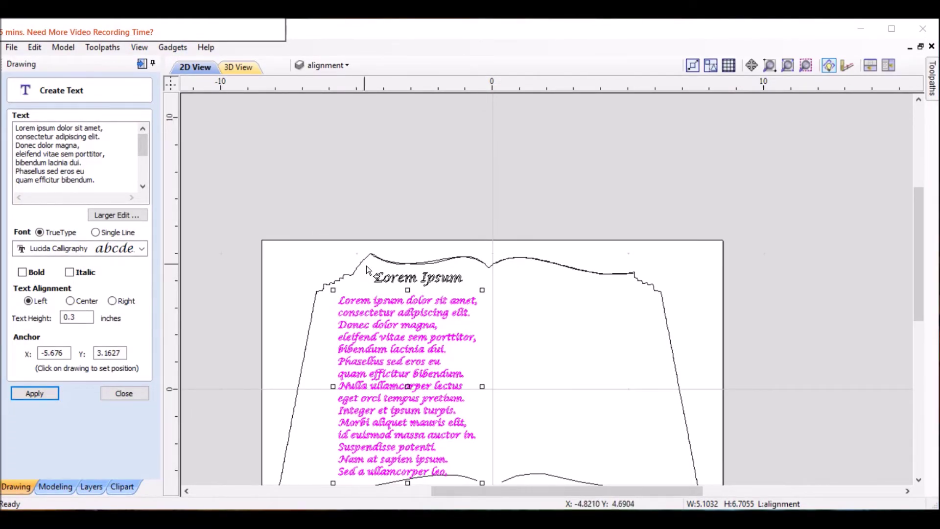
pyautogui.click(506, 204)
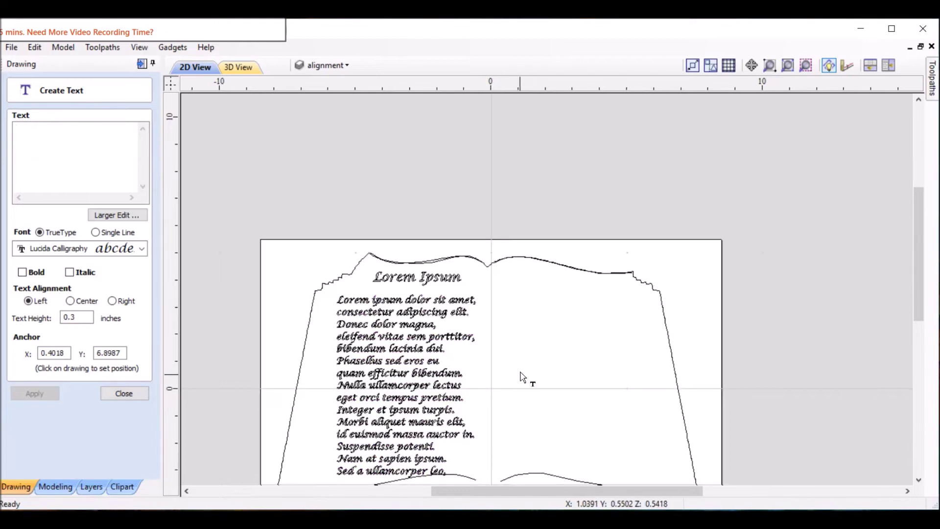
# Step: Switch to Notepad and select the second paragraph, from "et mollis nulla." to "Aliquam erat volutpat.", for copying
pyautogui.scroll(2, 525, 377)
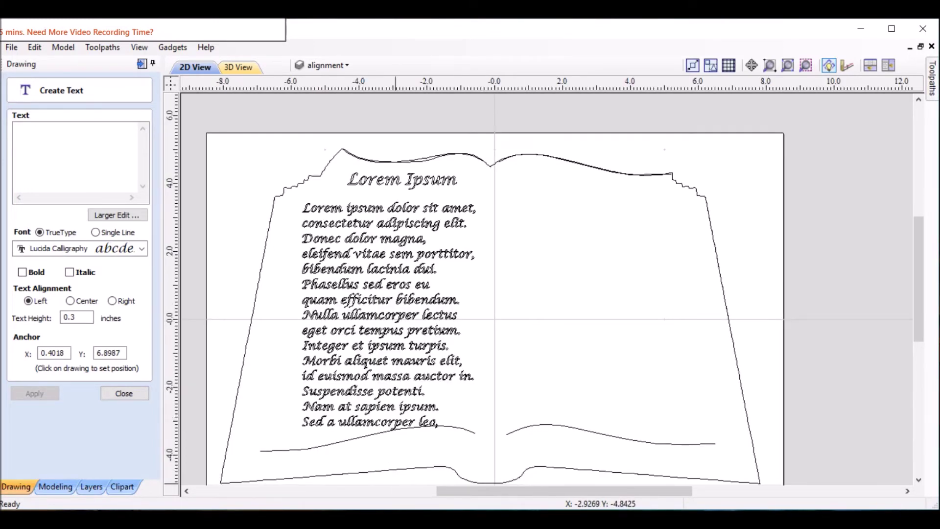
pyautogui.hotkey('alt', 'Tab')
pyautogui.click(769, 298)
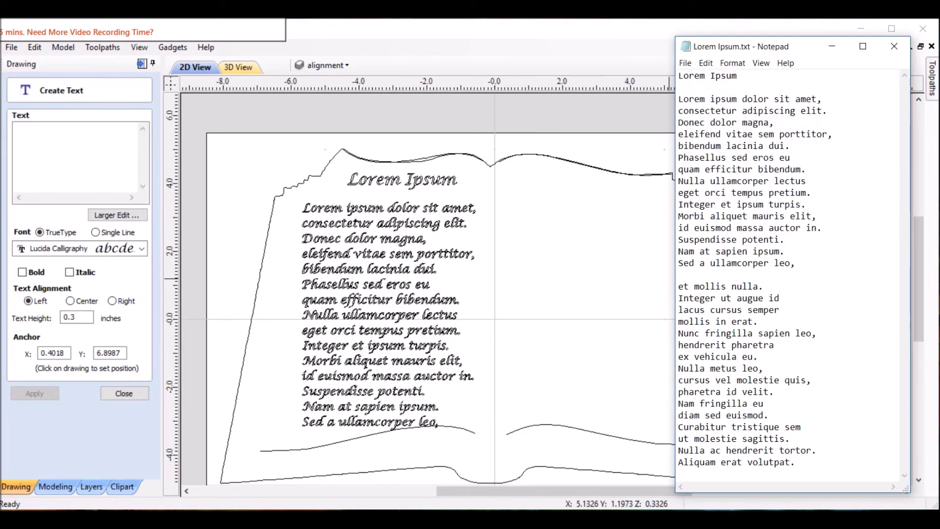
pyautogui.moveTo(796, 463); pyautogui.dragTo(678, 286)
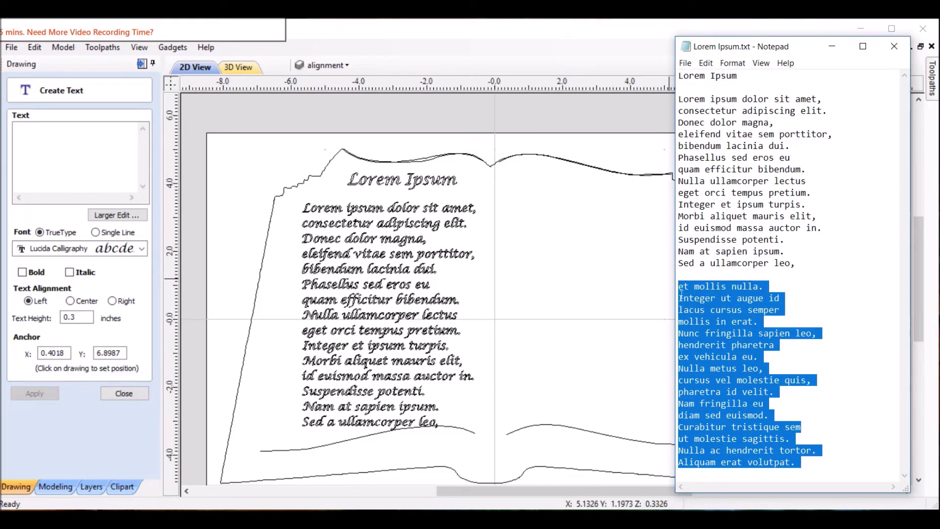
# Step: Paste the second paragraph into a new 0.3 inch text, place it on the right page and close the text tool
pyautogui.click(79, 157)
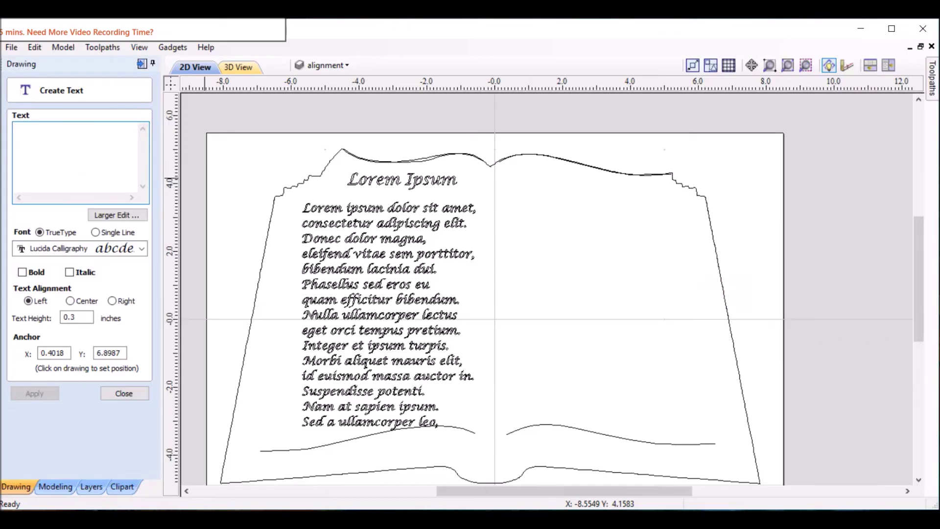
pyautogui.hotkey('ctrl', 'v')
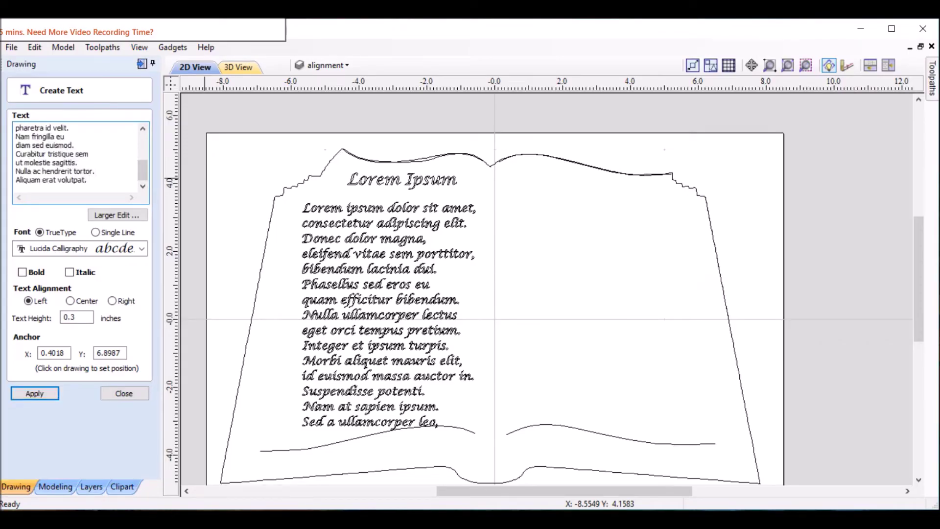
pyautogui.click(582, 286)
pyautogui.press('Return')
pyautogui.click(631, 373)
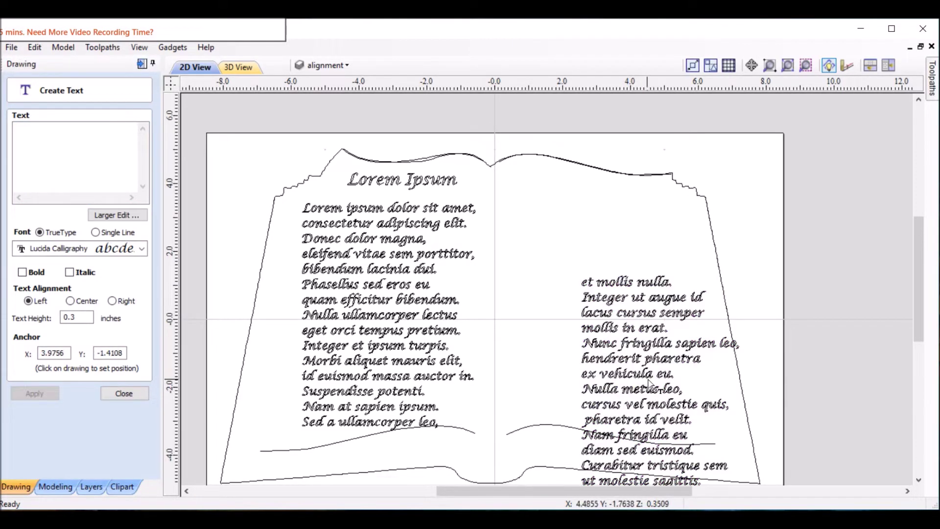
pyautogui.click(113, 398)
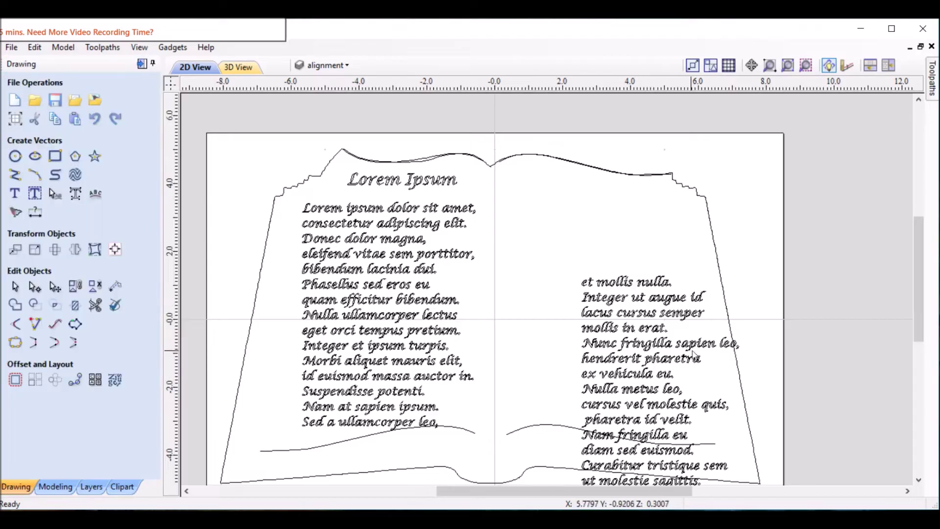
# Step: Move the second paragraph up and inward so it sits between the right page's two alignment curves, and deselect it
pyautogui.click(637, 384)
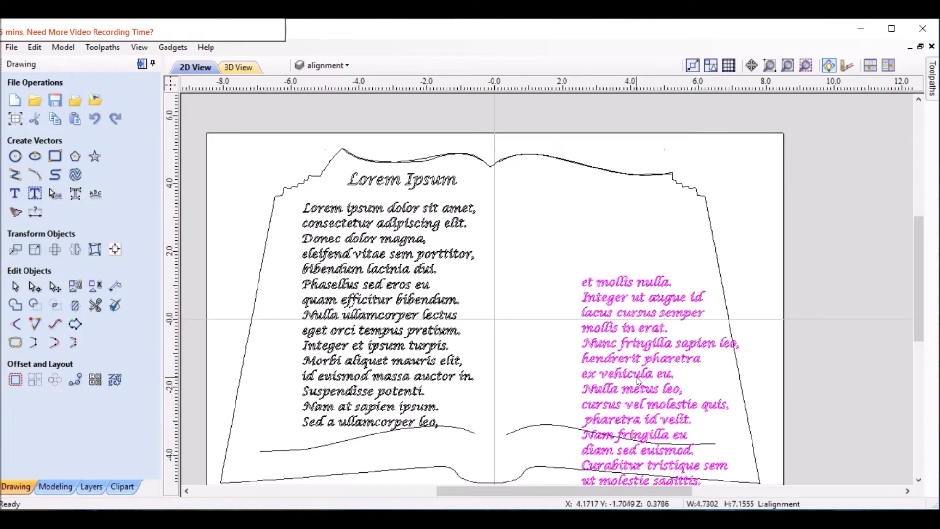
pyautogui.moveTo(675, 402); pyautogui.dragTo(607, 308)
pyautogui.press('Escape')
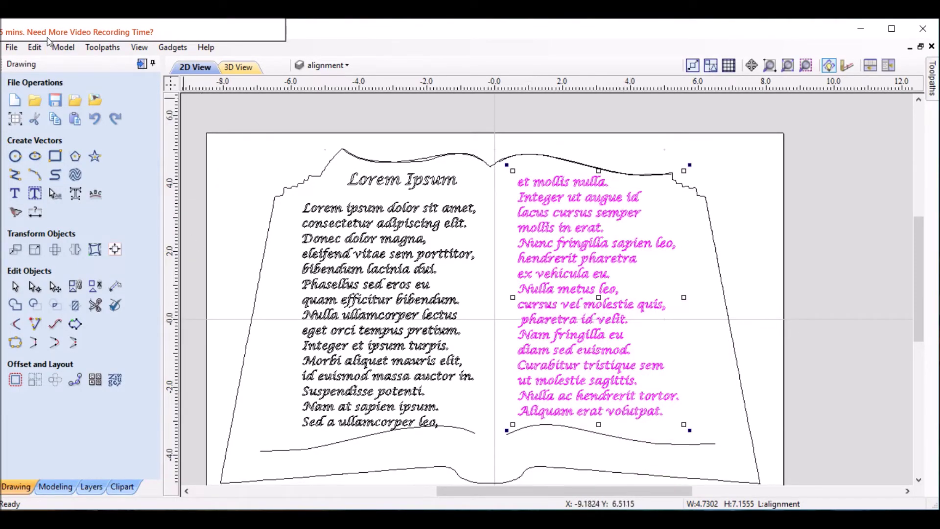
pyautogui.click(254, 151)
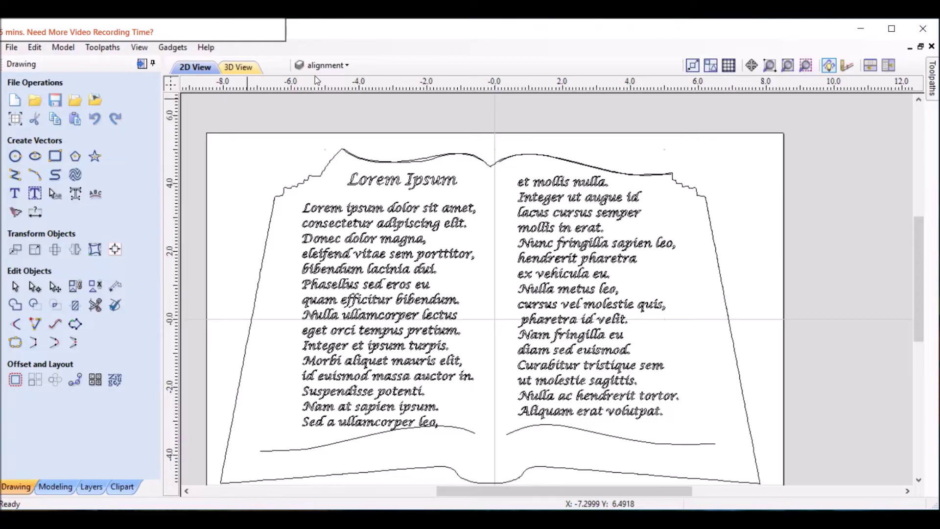
# Step: Hide the outline layer so only the text and alignment curves are displayed
pyautogui.click(323, 65)
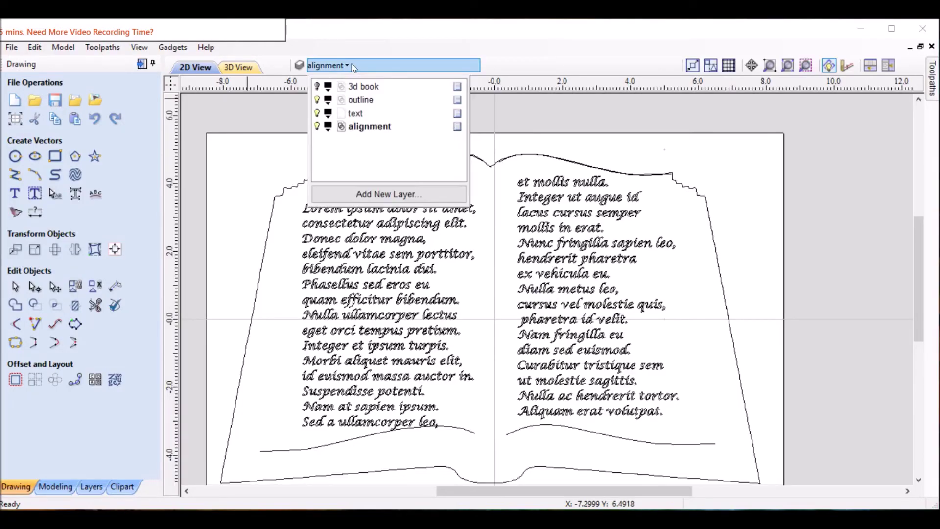
pyautogui.click(317, 100)
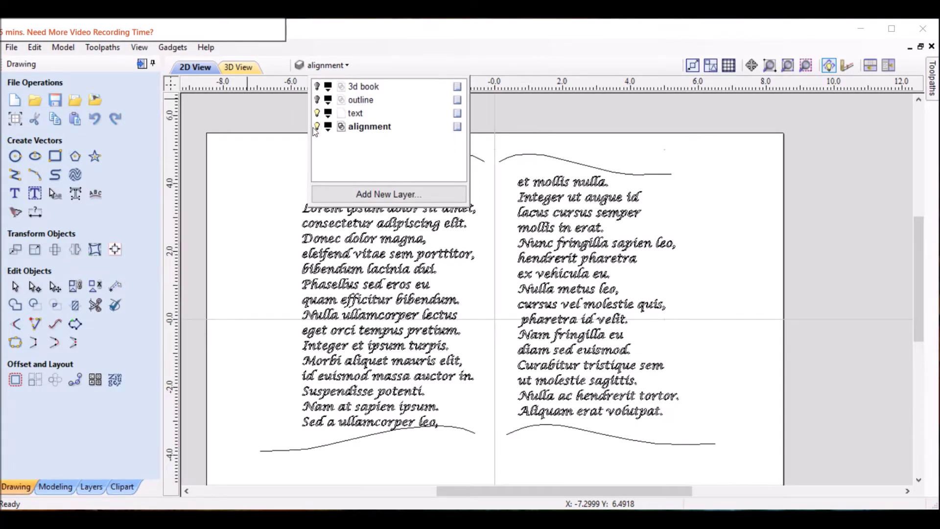
pyautogui.click(296, 216)
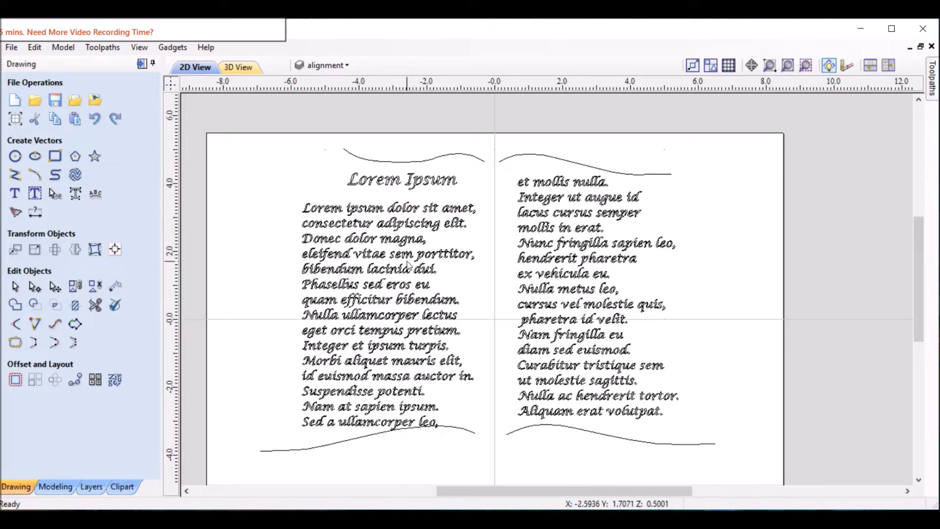
# Step: Nudge the Lorem Ipsum title left until it is centred over the first paragraph, and deselect it
pyautogui.click(397, 183)
pyautogui.click(392, 183)
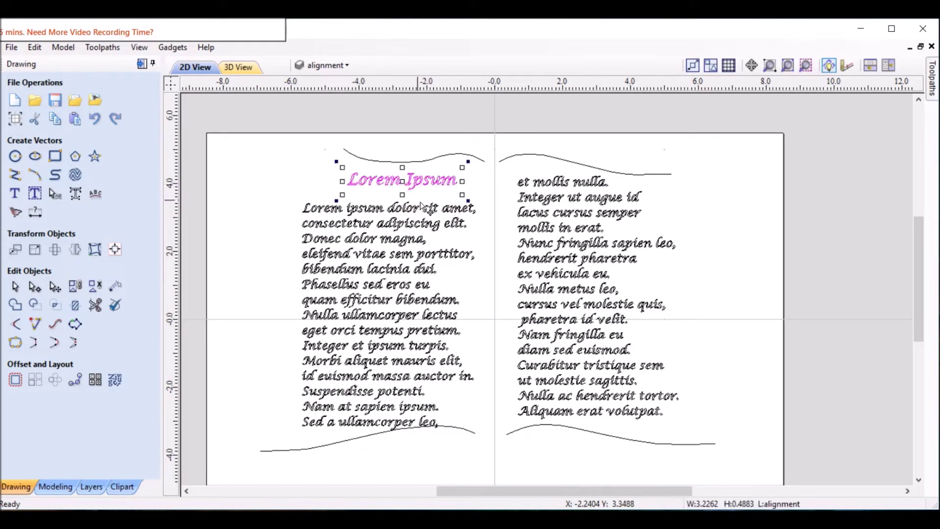
pyautogui.press('Left')
pyautogui.press('Left')
pyautogui.press('Left')
pyautogui.press('Left')
pyautogui.press('Left')
pyautogui.press('Left')
pyautogui.press('Escape')
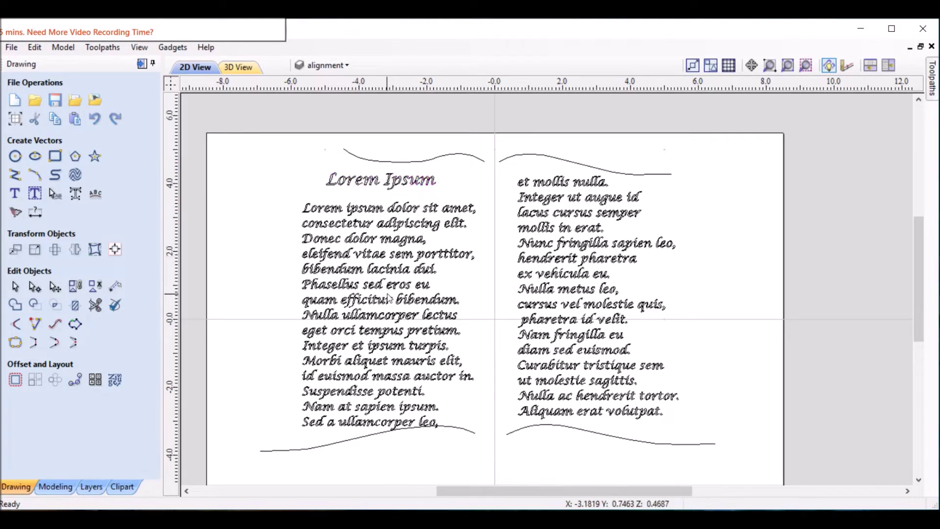
# Step: Nudge the first paragraph up closer to the title so it clears the lower alignment curve, and deselect it
pyautogui.click(389, 298)
pyautogui.press('Up')
pyautogui.press('Up')
pyautogui.press('Up')
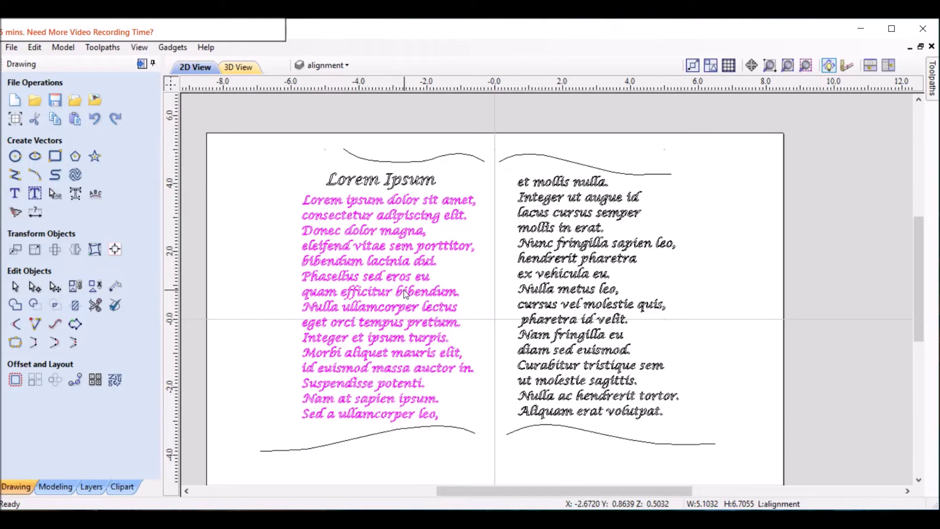
pyautogui.click(259, 234)
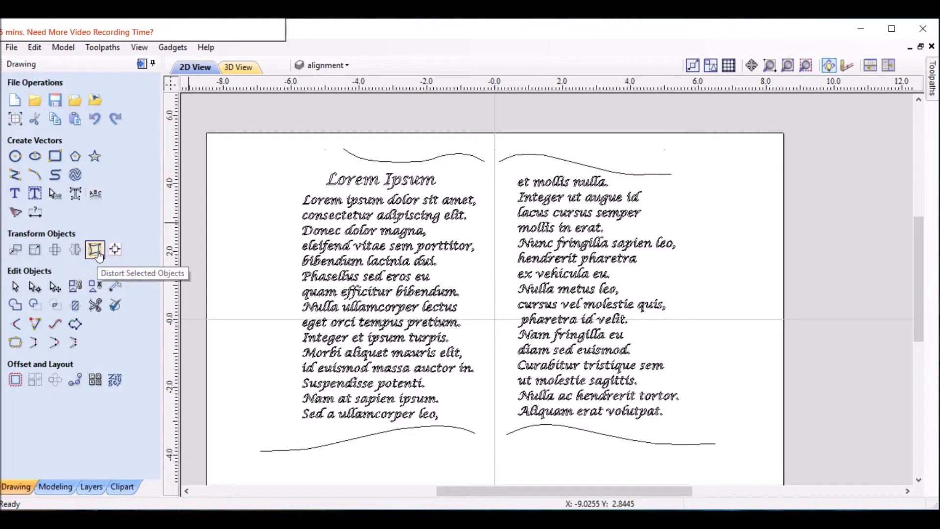
# Step: Try to distort the left page's title and paragraph between its lower and upper alignment curves, and undo the distortion
pyautogui.click(96, 251)
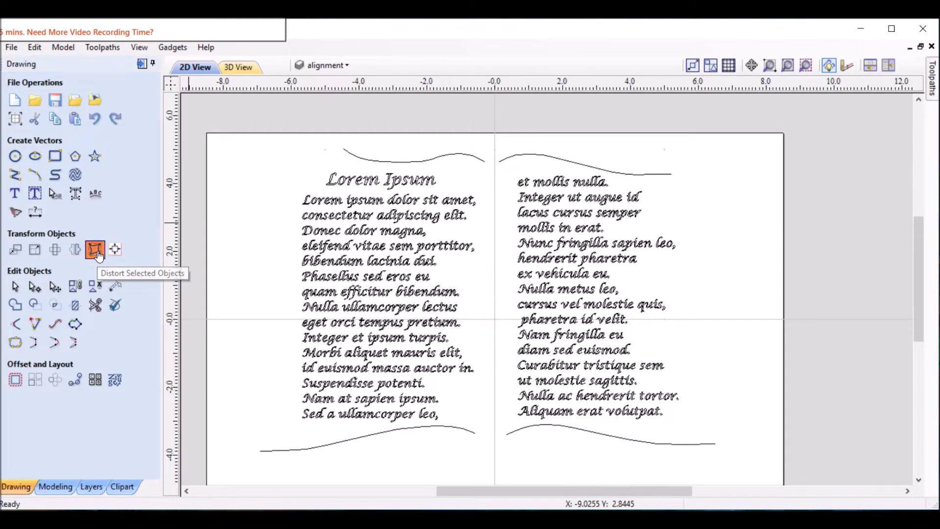
pyautogui.moveTo(260, 152); pyautogui.dragTo(480, 437)
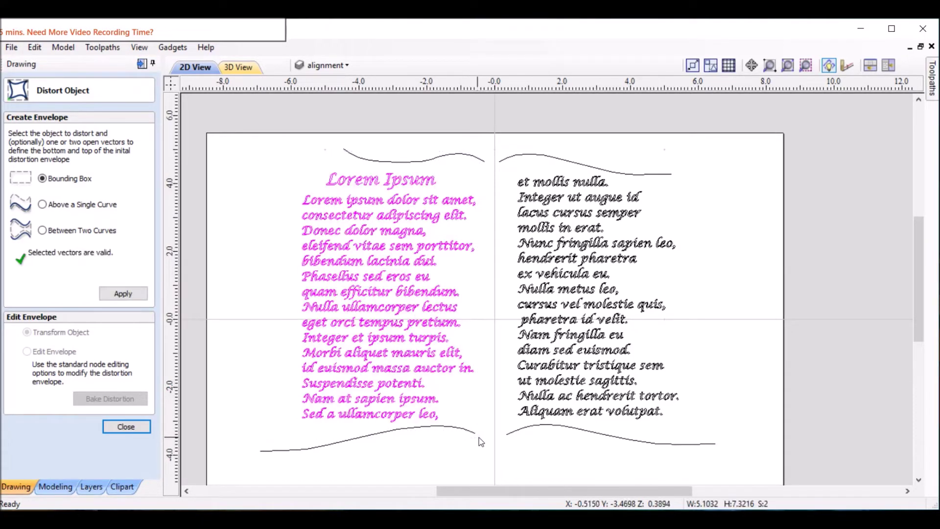
pyautogui.click(43, 231)
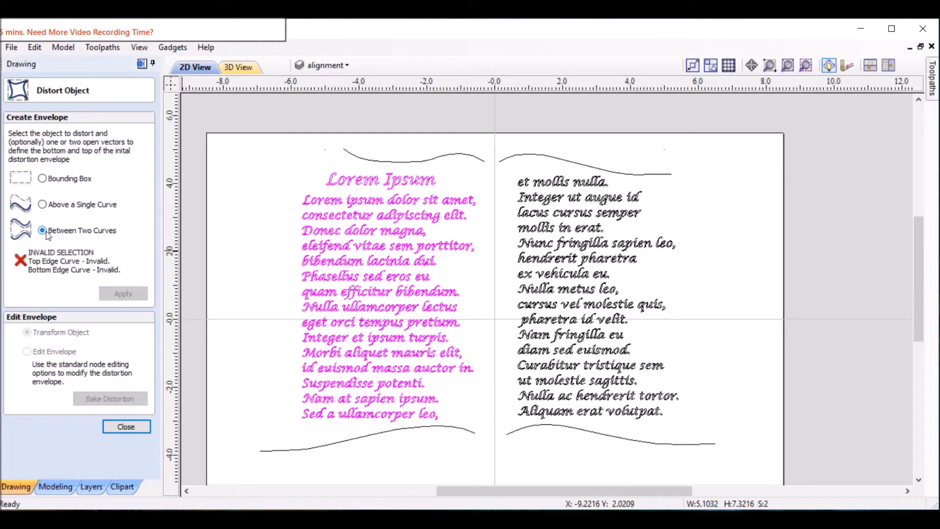
pyautogui.click(309, 449)
pyautogui.moveTo(246, 156); pyautogui.dragTo(481, 448)
pyautogui.keyDown('shift'); pyautogui.click(362, 438); pyautogui.keyUp('shift')
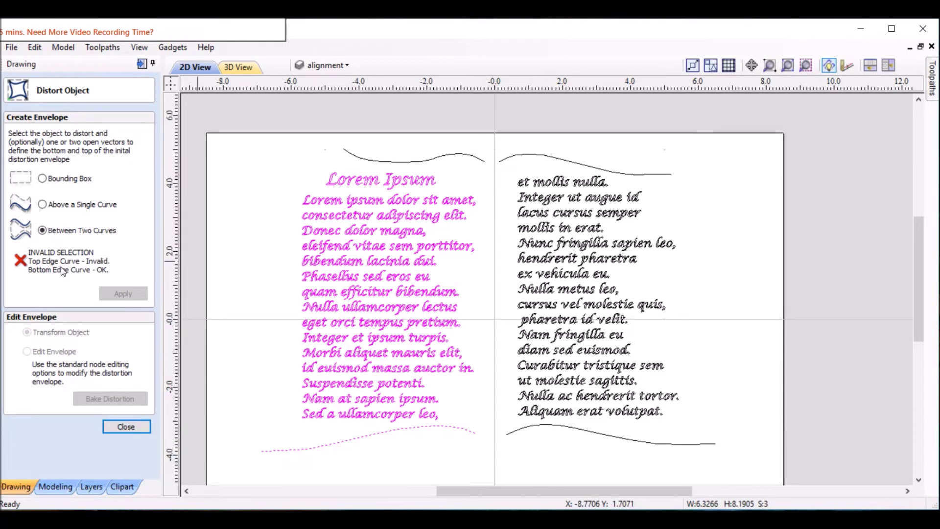
pyautogui.keyDown('shift'); pyautogui.click(358, 157); pyautogui.keyUp('shift')
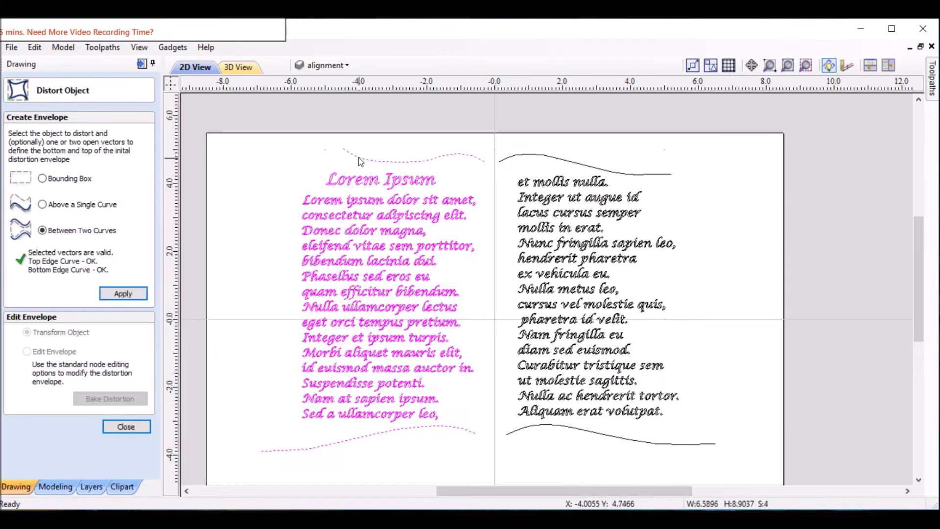
pyautogui.click(124, 292)
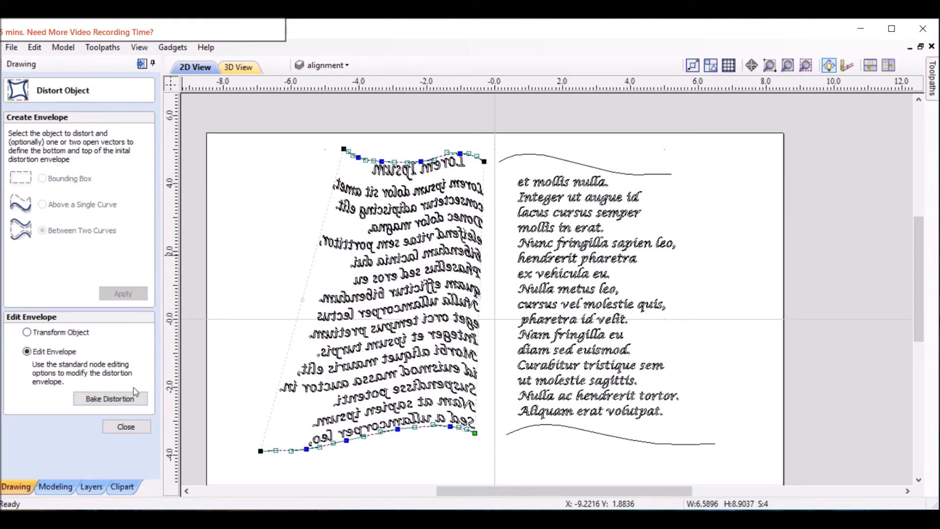
pyautogui.hotkey('ctrl', 'z')
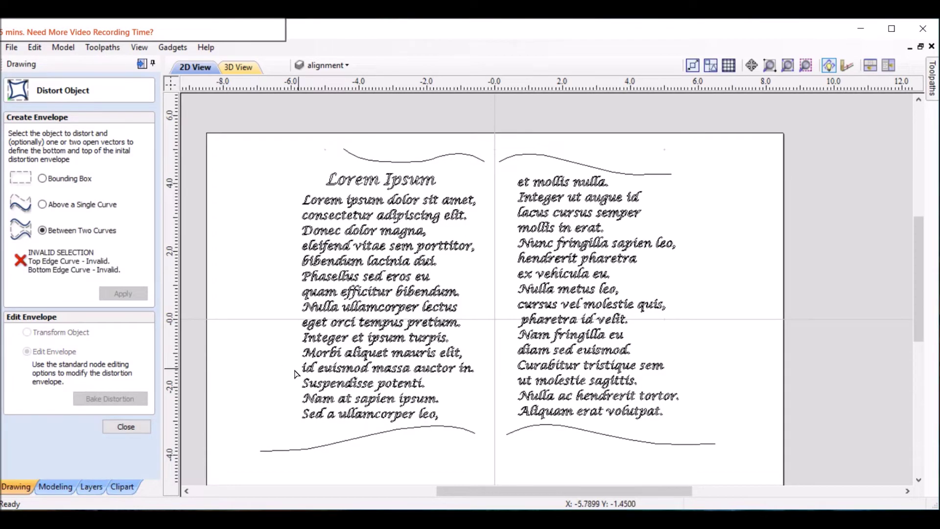
# Step: Make the left endpoint the start point of both the lower and upper alignment curves on the left page, and close the distort tool
pyautogui.click(321, 450)
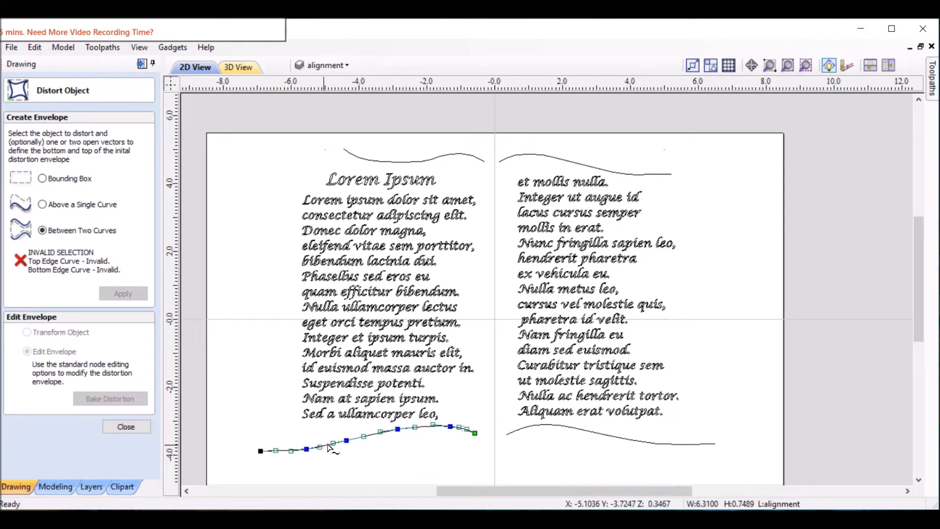
pyautogui.rightClick(260, 450)
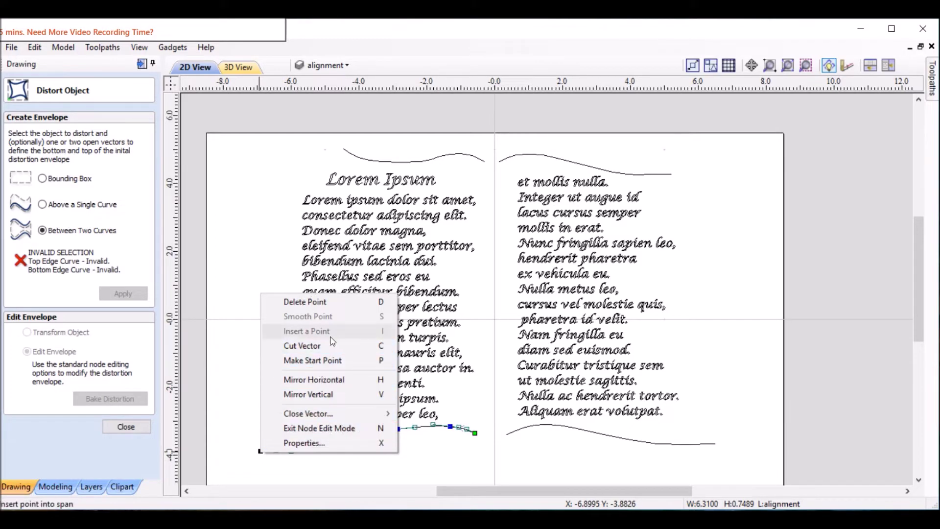
pyautogui.click(325, 361)
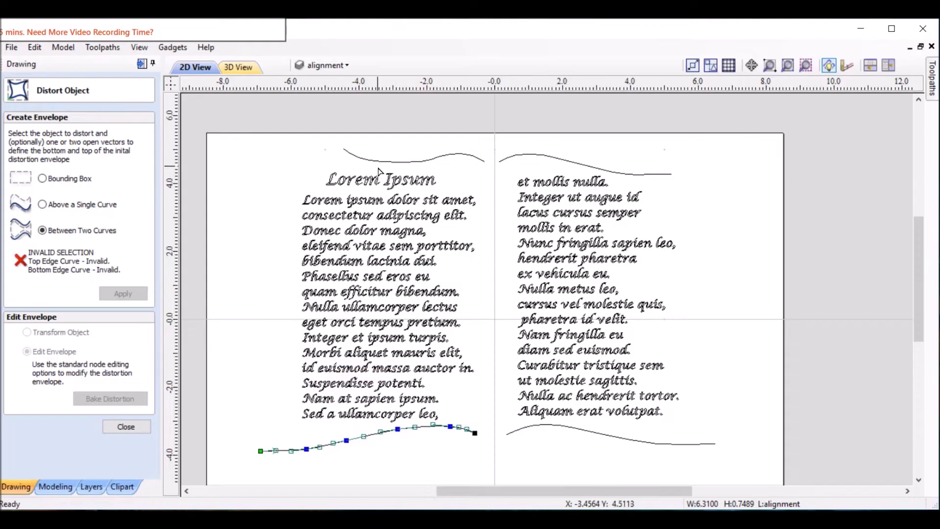
pyautogui.click(355, 161)
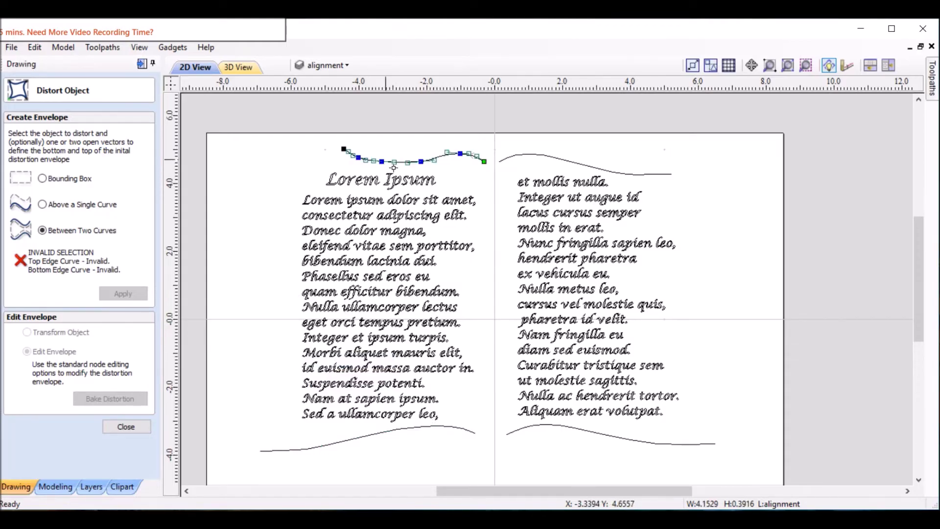
pyautogui.rightClick(347, 151)
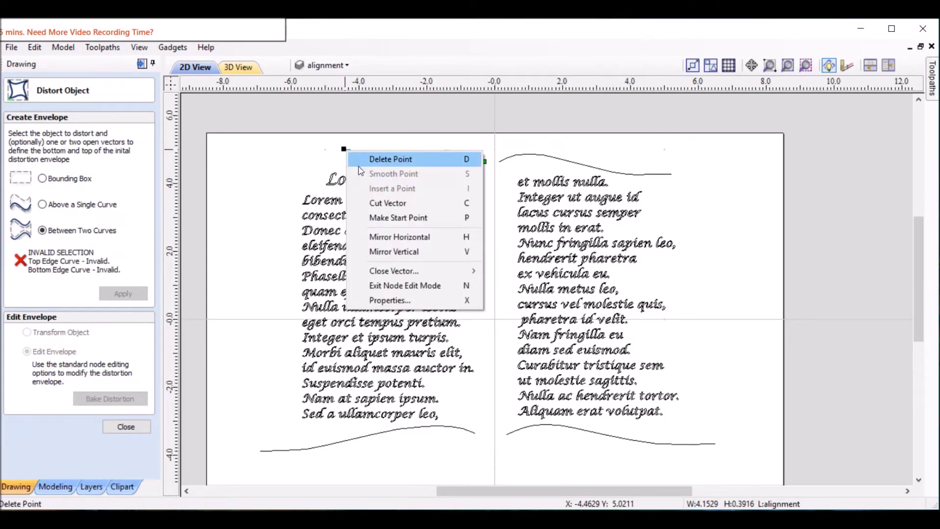
pyautogui.click(395, 217)
pyautogui.click(263, 225)
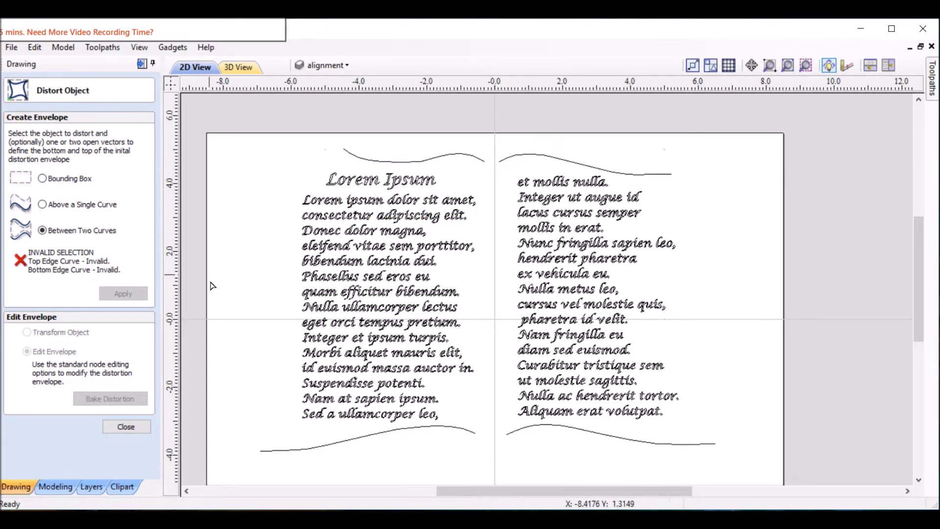
pyautogui.click(125, 427)
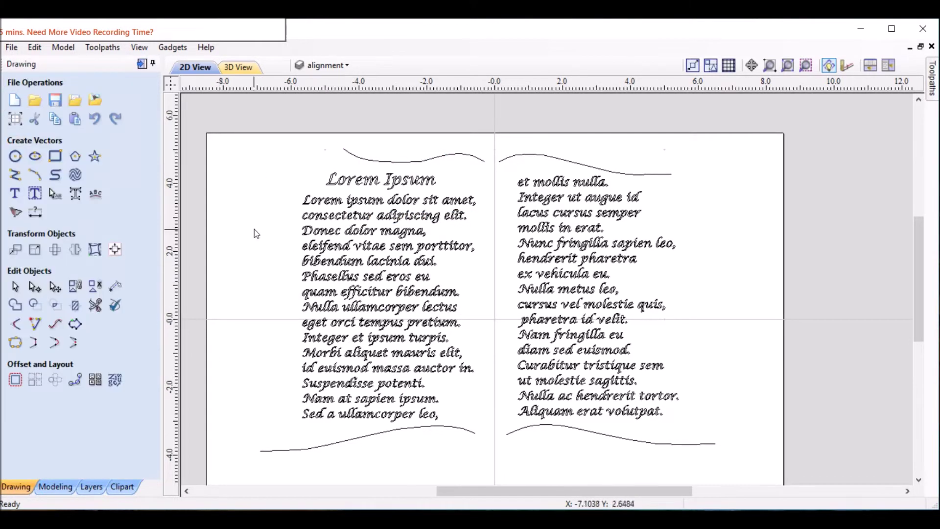
# Step: Distort the left page's title and paragraph between its lower and upper alignment curves, and close the distort tool
pyautogui.moveTo(246, 166); pyautogui.dragTo(480, 439)
pyautogui.click(95, 250)
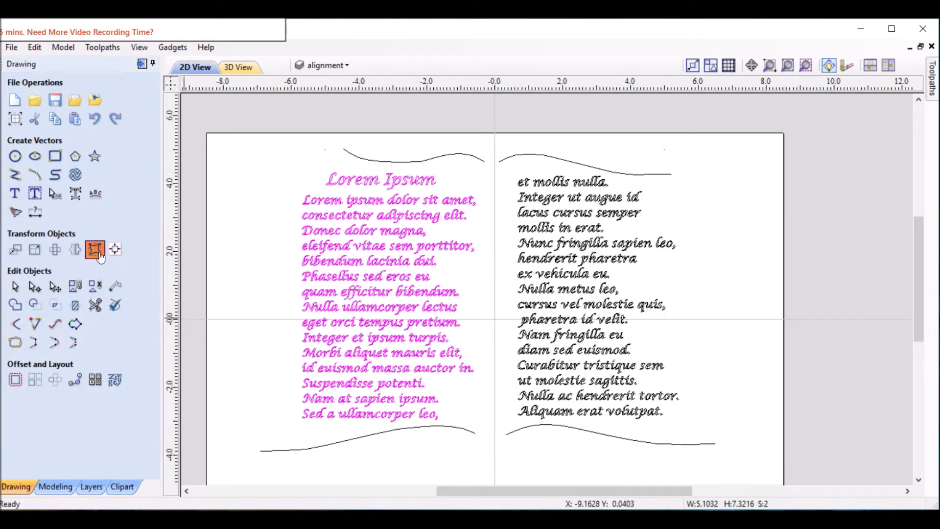
pyautogui.click(49, 232)
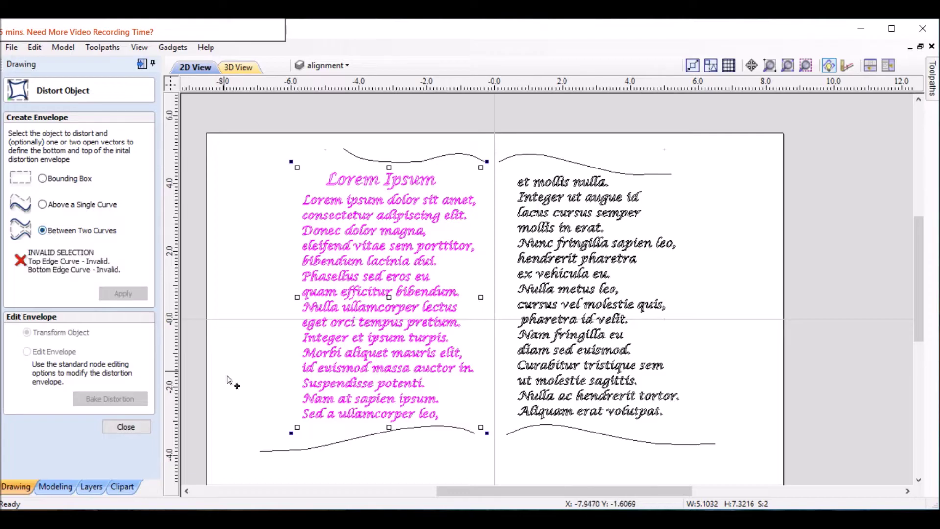
pyautogui.keyDown('shift'); pyautogui.click(323, 450); pyautogui.keyUp('shift')
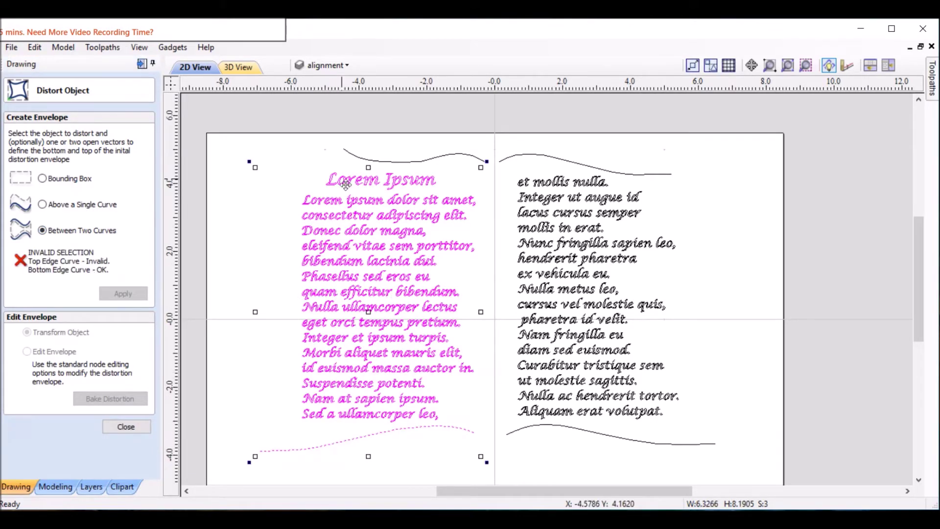
pyautogui.keyDown('shift'); pyautogui.click(360, 157); pyautogui.keyUp('shift')
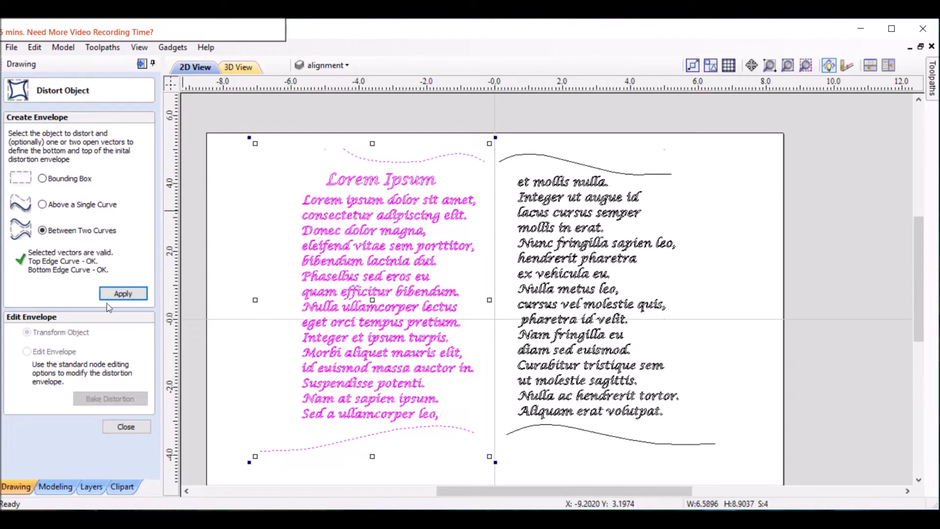
pyautogui.click(124, 295)
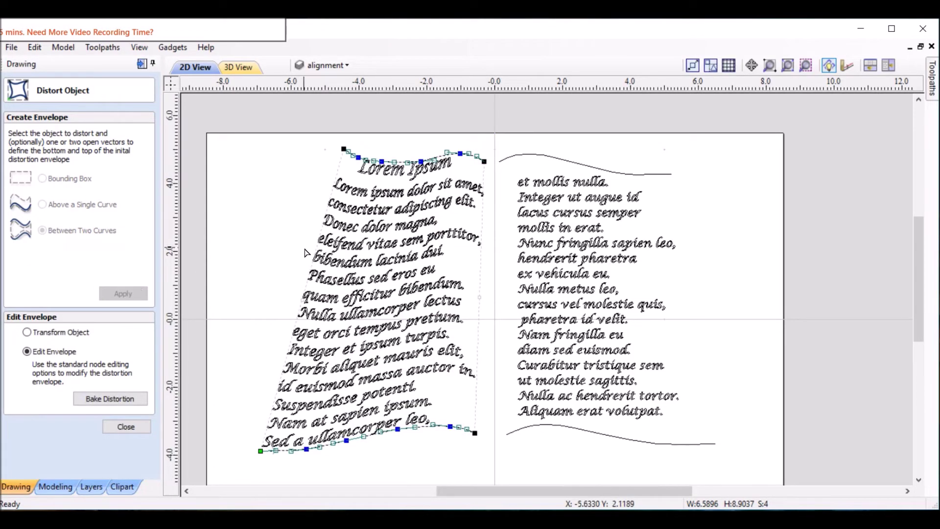
pyautogui.scroll(2, 367, 204)
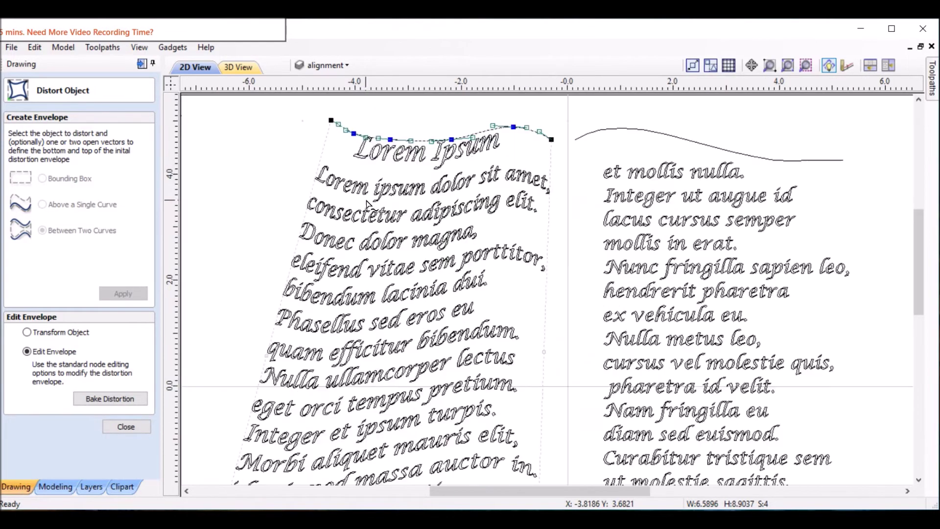
pyautogui.scroll(-2, 368, 205)
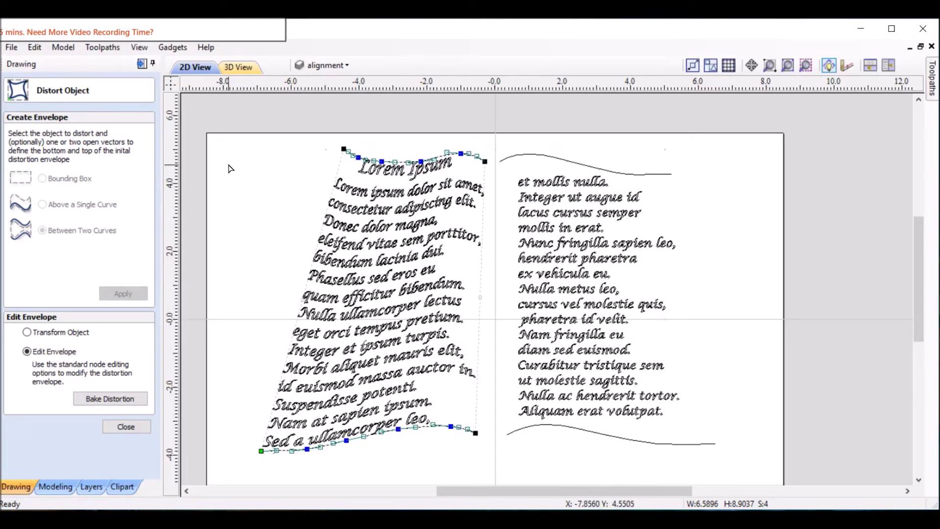
pyautogui.click(126, 427)
pyautogui.click(217, 209)
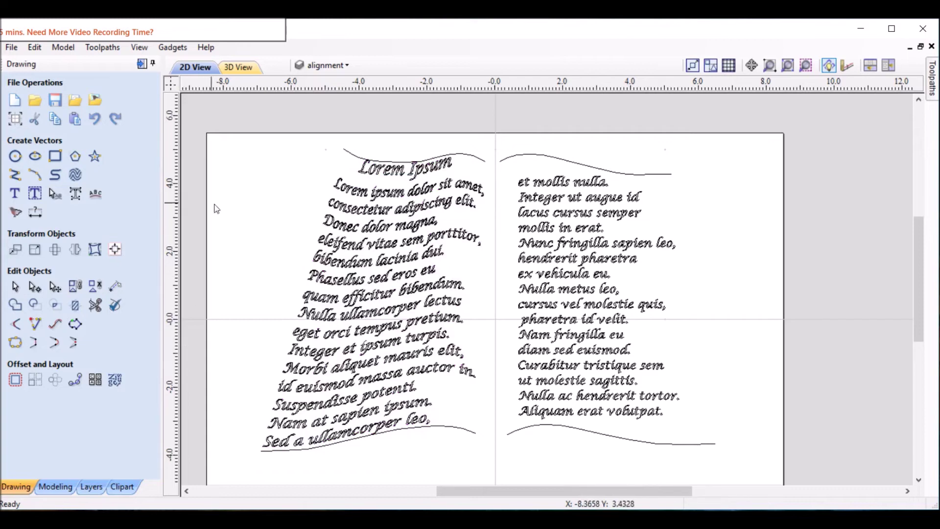
# Step: Start a V-Carve toolpath for the left page's distorted title and paragraph, using the V-Bit (45 deg 0.25")
pyautogui.click(142, 63)
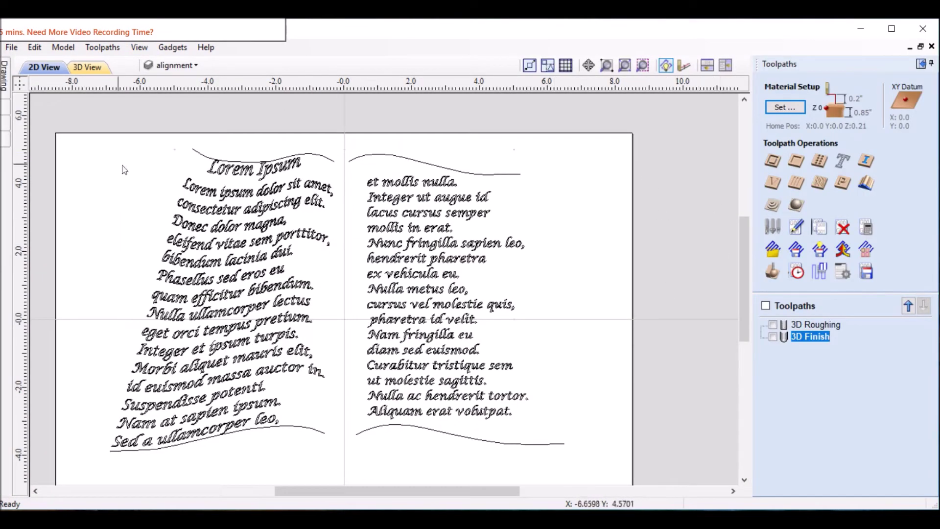
pyautogui.moveTo(81, 130); pyautogui.dragTo(341, 453)
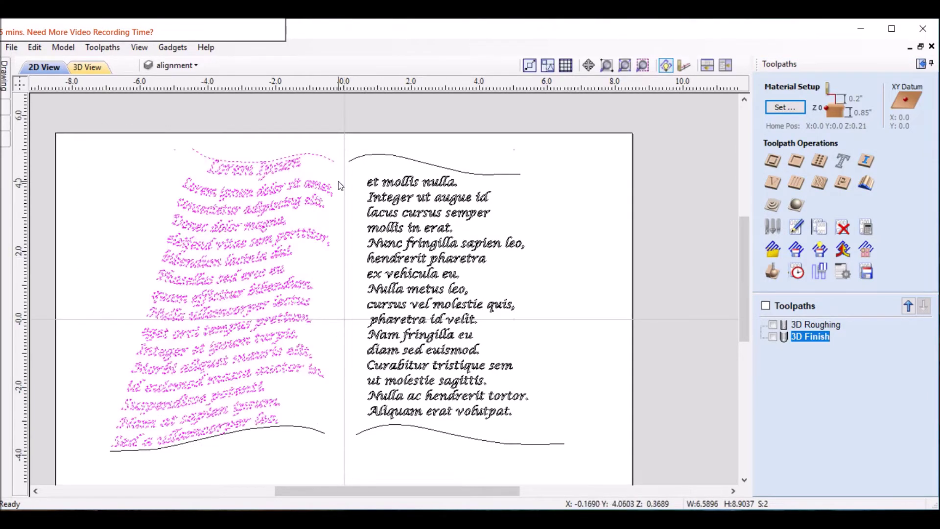
pyautogui.click(330, 158)
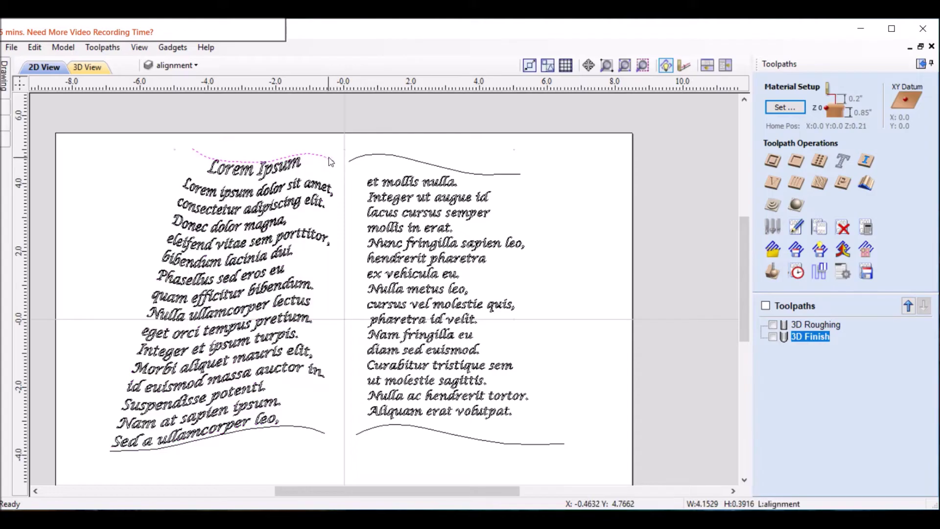
pyautogui.click(250, 284)
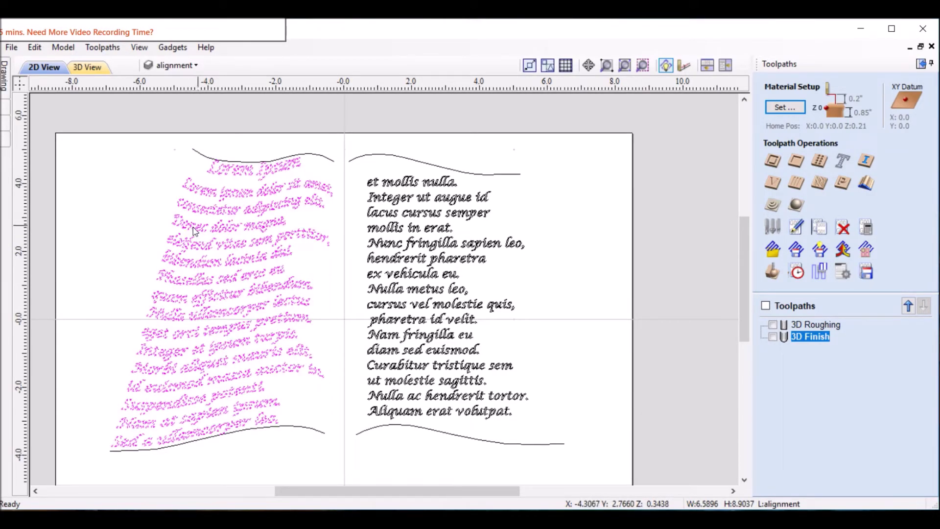
pyautogui.click(773, 184)
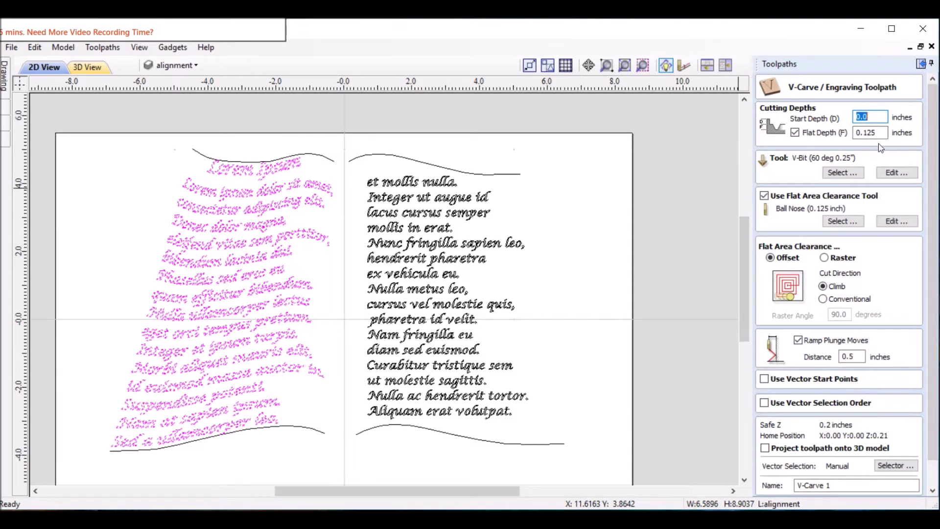
pyautogui.click(845, 173)
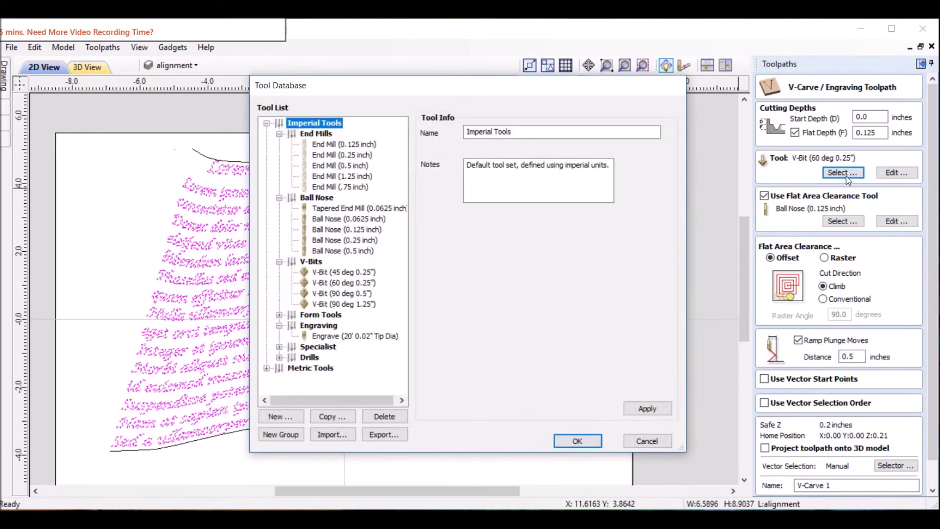
pyautogui.click(354, 273)
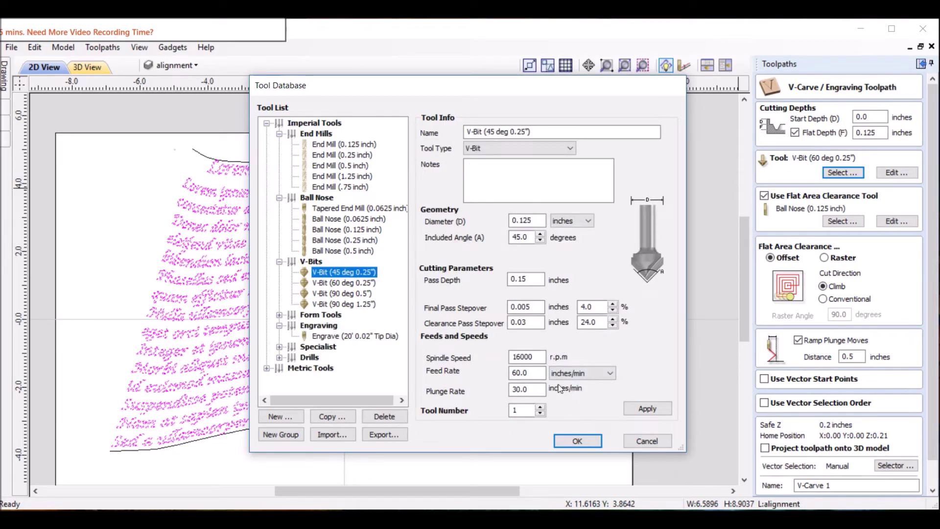
pyautogui.click(578, 442)
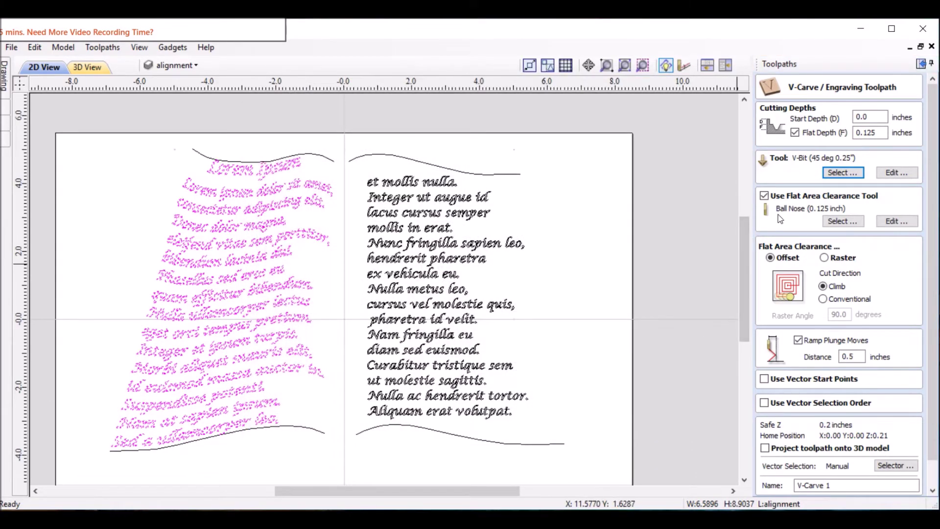
# Step: Calculate the V-Carve toolpath with a 0.03 inch flat depth and no flat area clearance tool, and preview all toolpaths
pyautogui.click(765, 196)
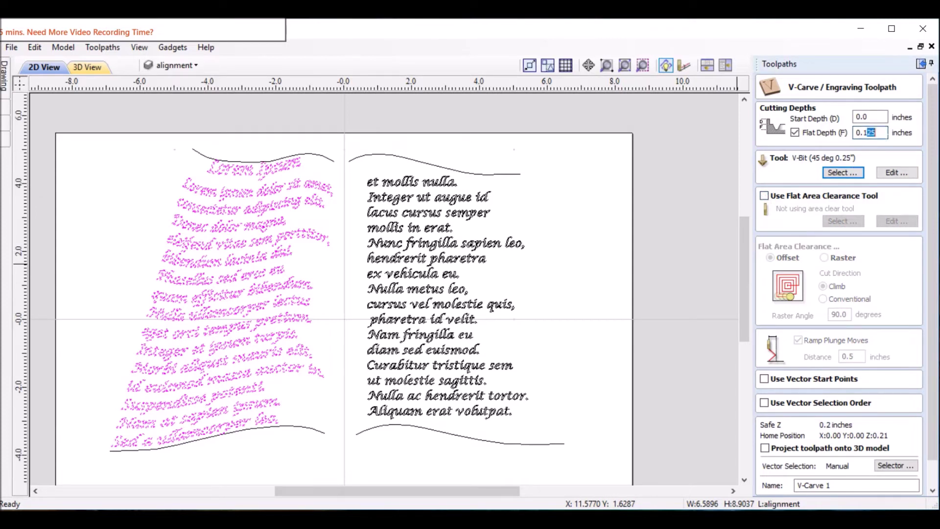
pyautogui.press('BackSpace')
pyautogui.scroll(-2, 824, 432)
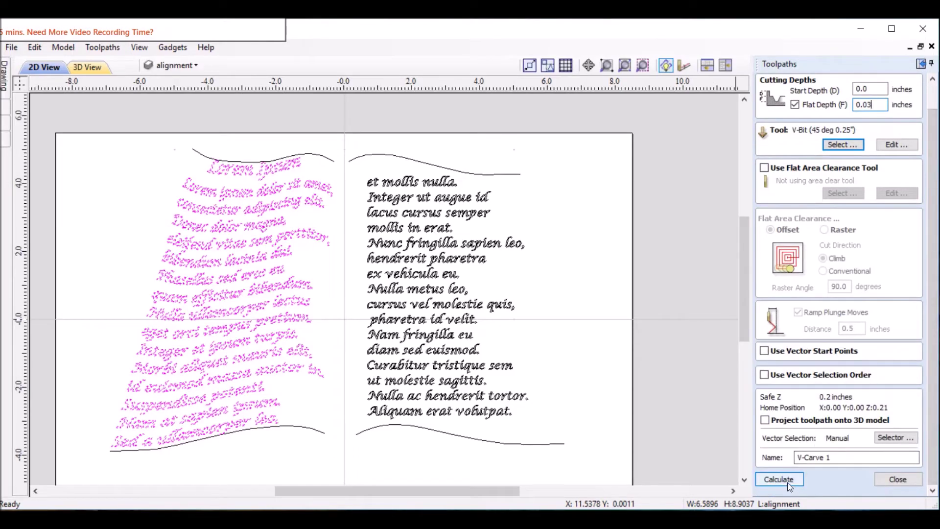
pyautogui.click(788, 482)
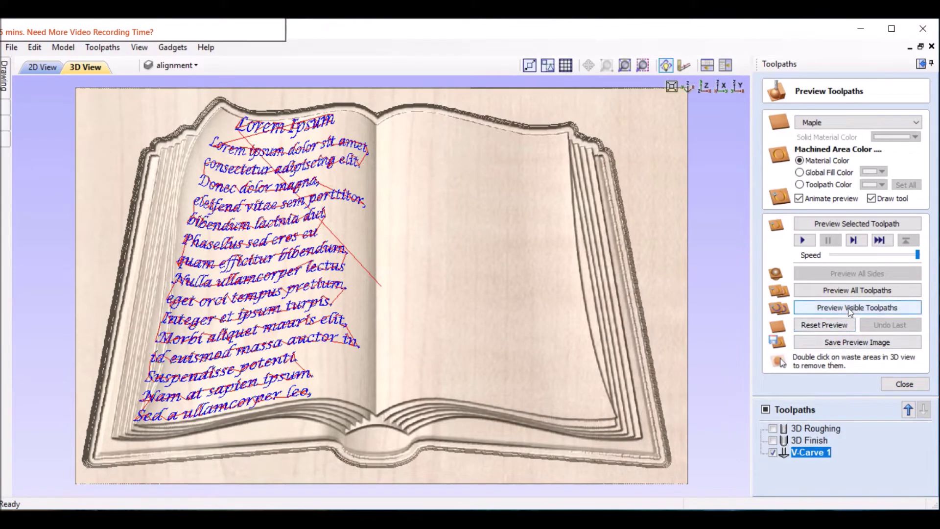
pyautogui.click(847, 291)
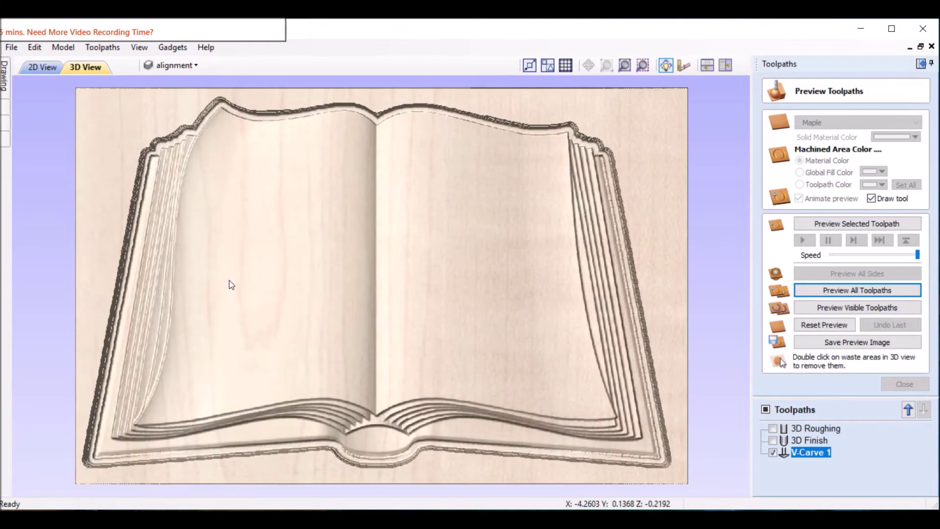
# Step: Recalculate the V-Carve toolpath projected onto the 3D model, and preview all toolpaths from a reset preview
pyautogui.doubleClick(810, 451)
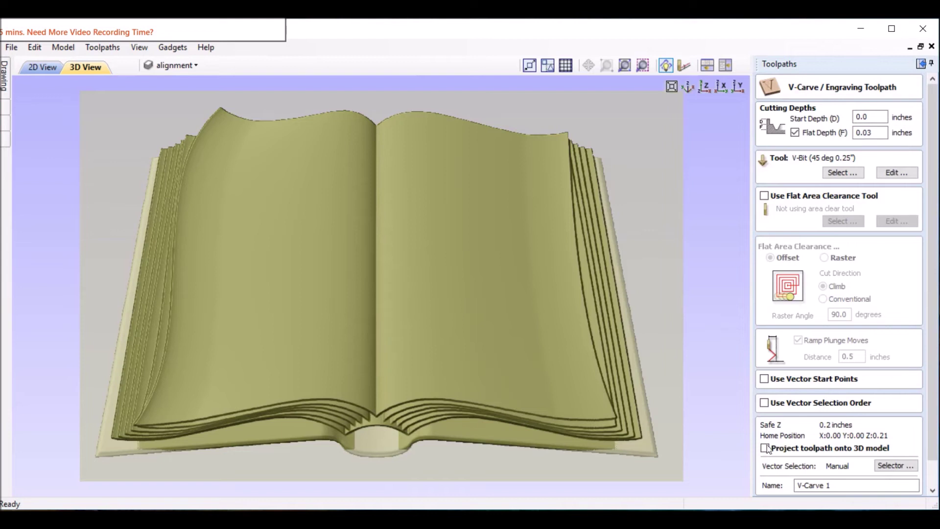
pyautogui.scroll(-2, 864, 350)
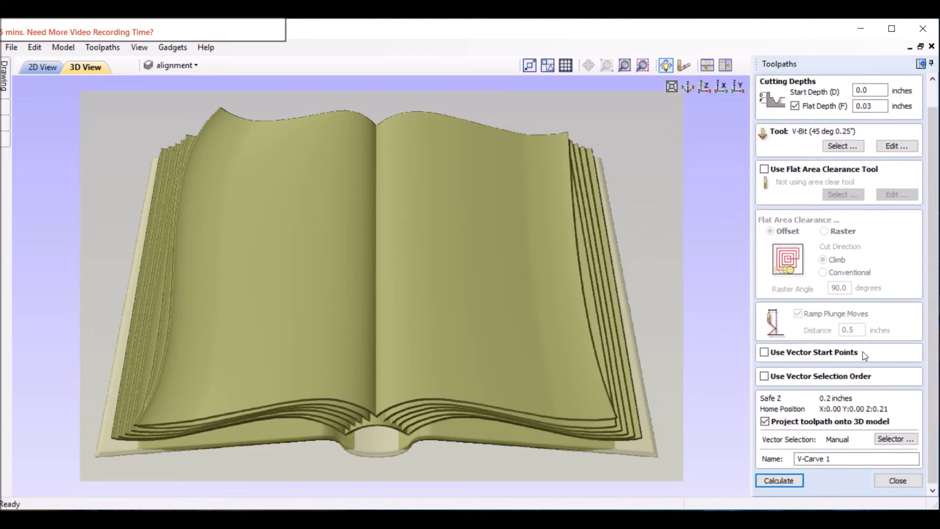
pyautogui.click(790, 480)
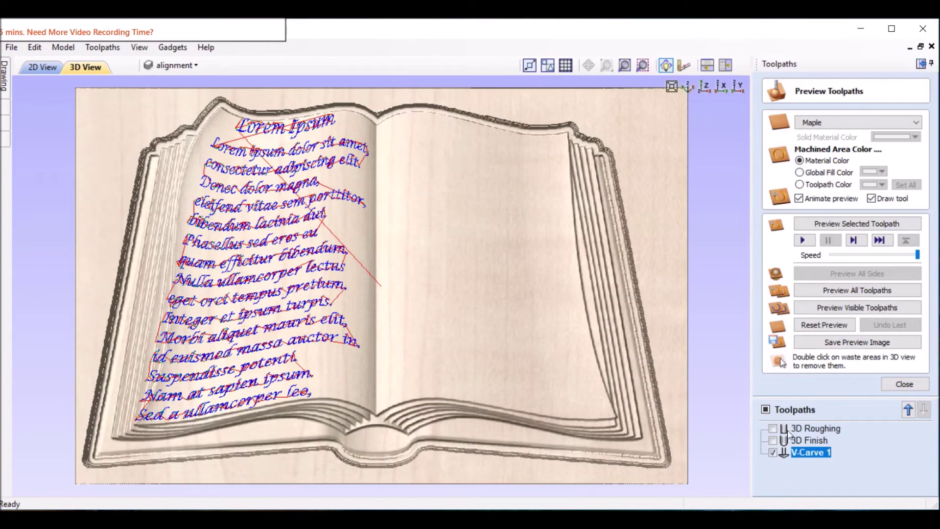
pyautogui.click(826, 325)
pyautogui.click(844, 293)
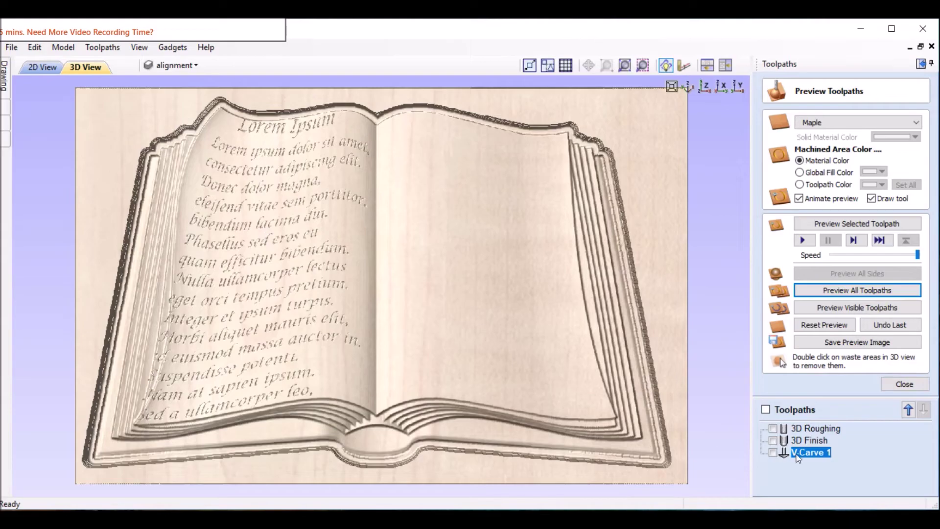
# Step: Give the V-Carve toolpath a black toolpath color, inspect the carved text up close, and close the preview
pyautogui.click(813, 185)
pyautogui.click(883, 185)
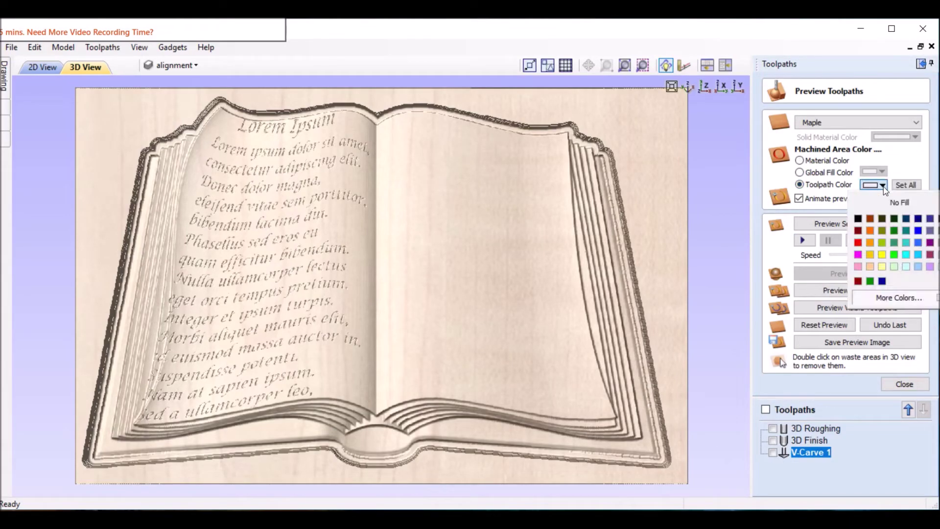
pyautogui.click(860, 219)
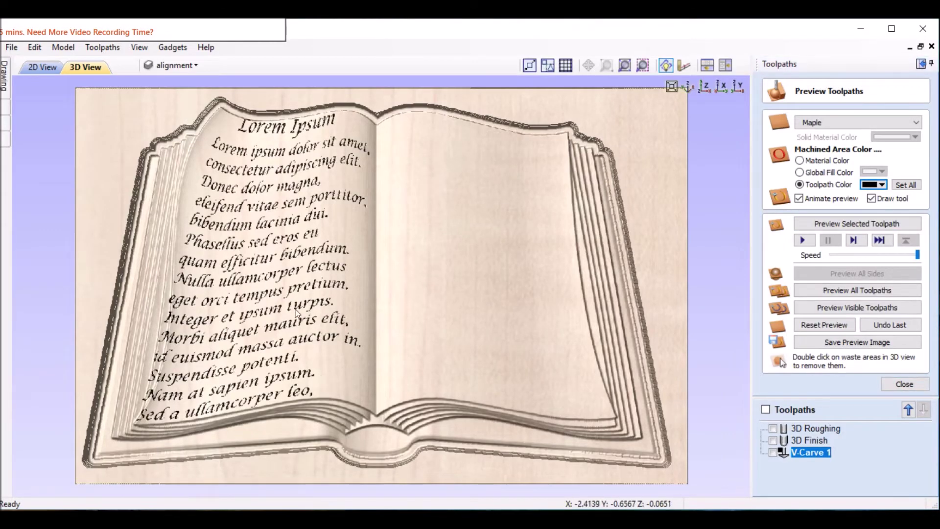
pyautogui.scroll(5, 296, 309)
pyautogui.press('F6')
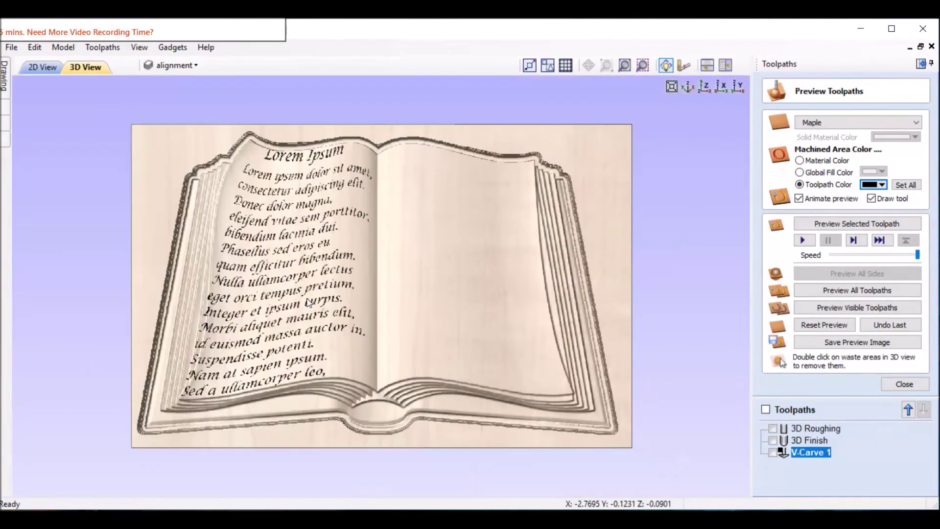
pyautogui.scroll(5, 310, 145)
pyautogui.scroll(-4, 286, 140)
pyautogui.scroll(2, 278, 118)
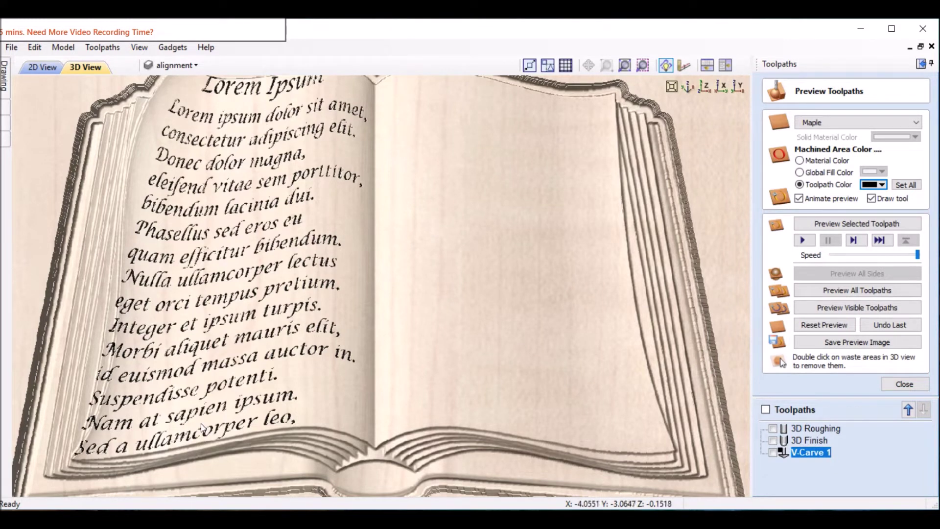
pyautogui.click(912, 386)
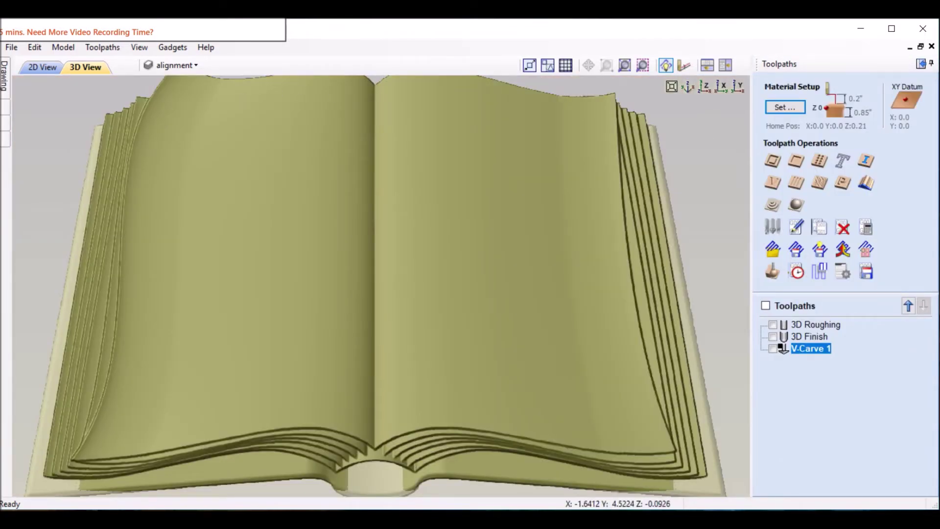
# Step: Return to the 2D drawing and open the distortion envelope of the left page's text for editing
pyautogui.click(932, 64)
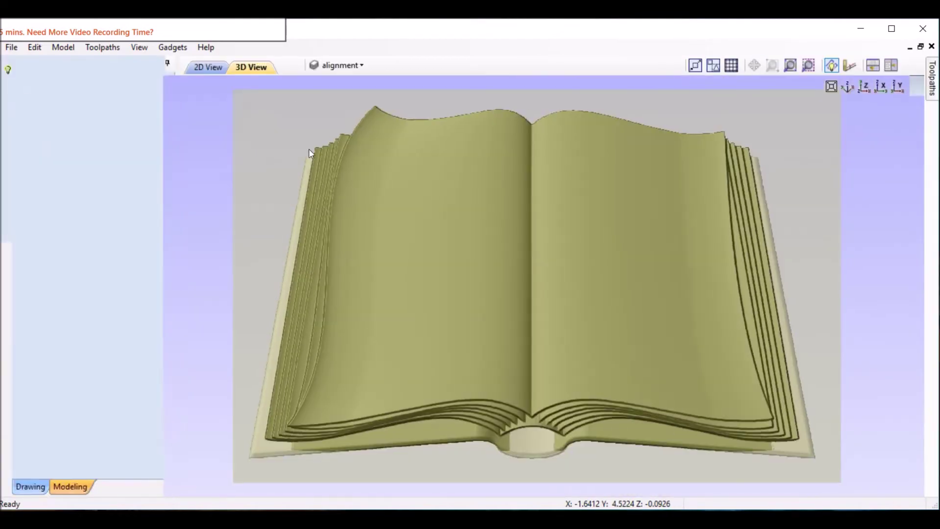
pyautogui.click(193, 68)
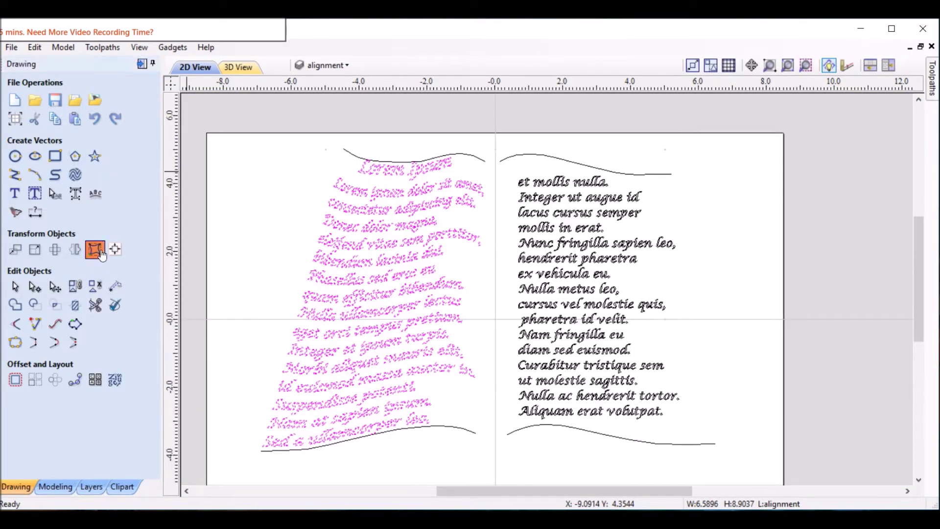
pyautogui.click(95, 249)
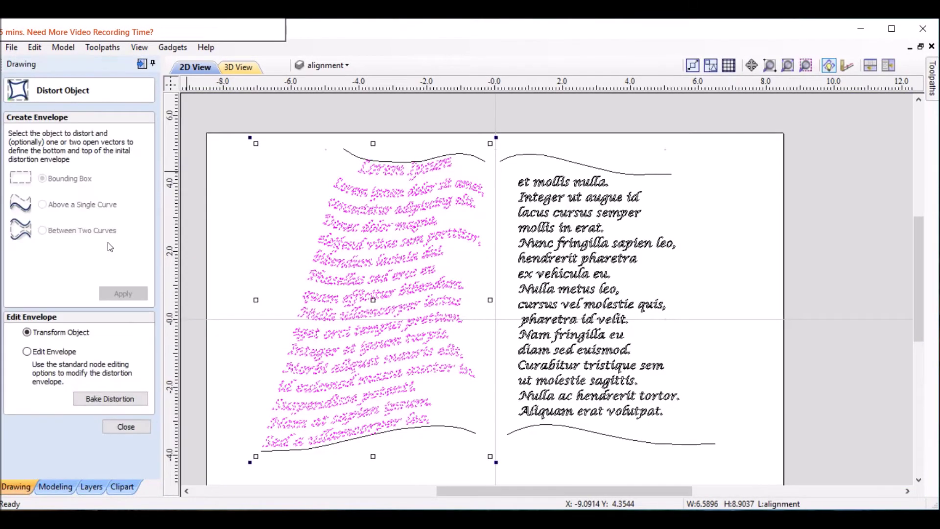
pyautogui.click(28, 352)
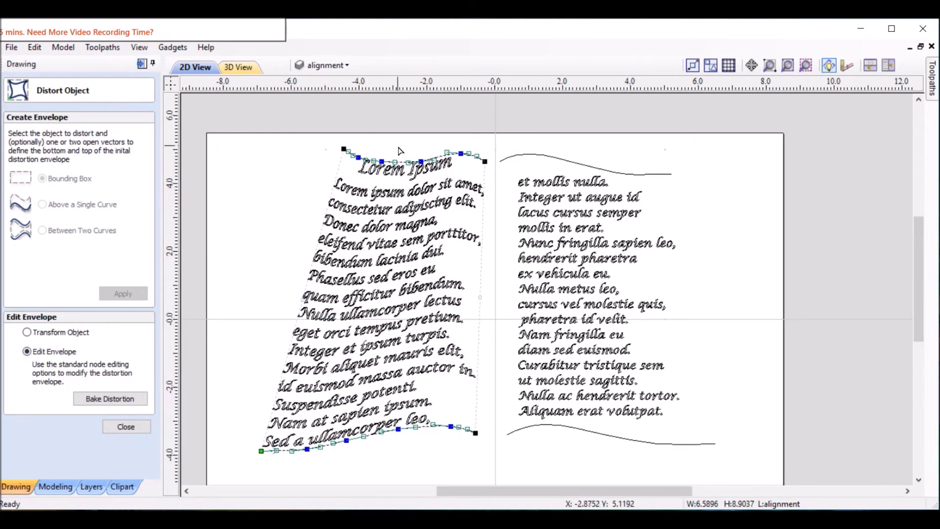
# Step: Lower all nodes along the envelope's upper edge by about 0.2 inches, keeping its shape parallel to the upper alignment curve
pyautogui.scroll(1, 400, 151)
pyautogui.scroll(2, 401, 151)
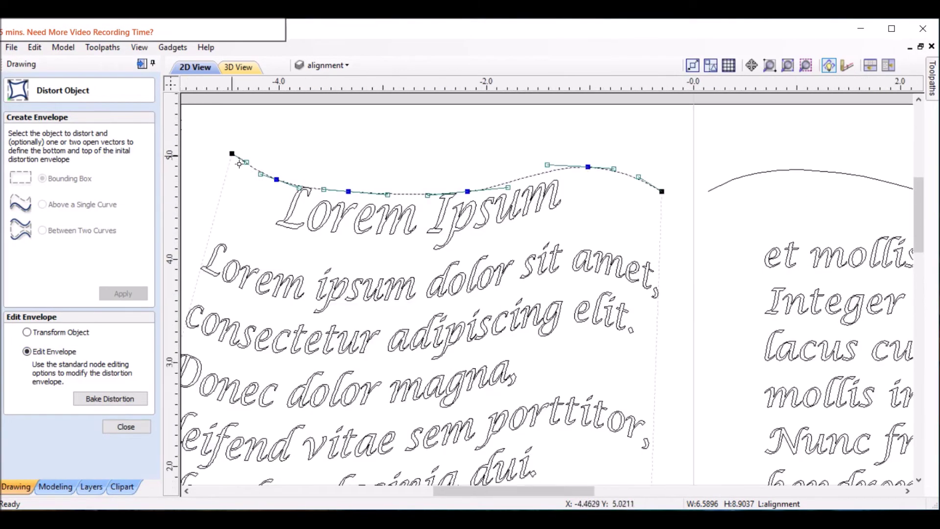
pyautogui.moveTo(232, 153); pyautogui.dragTo(225, 178)
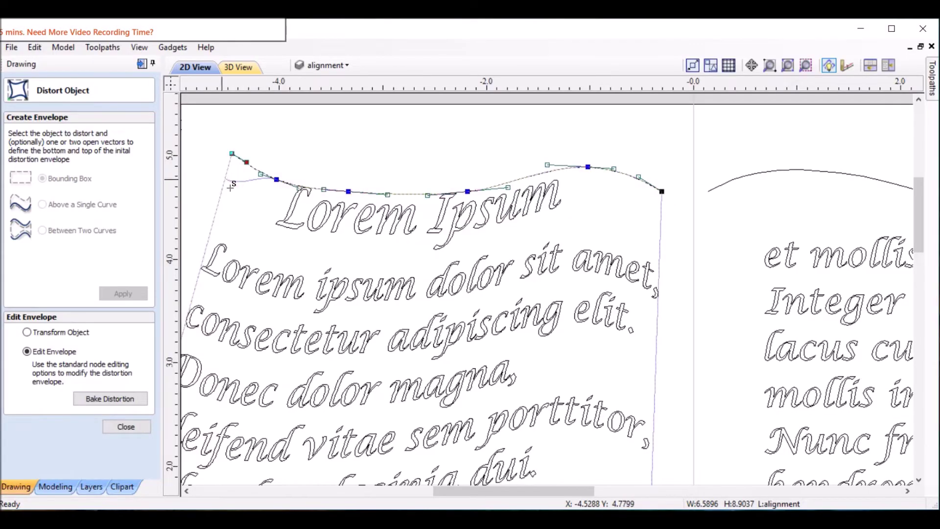
pyautogui.moveTo(277, 180); pyautogui.dragTo(270, 197)
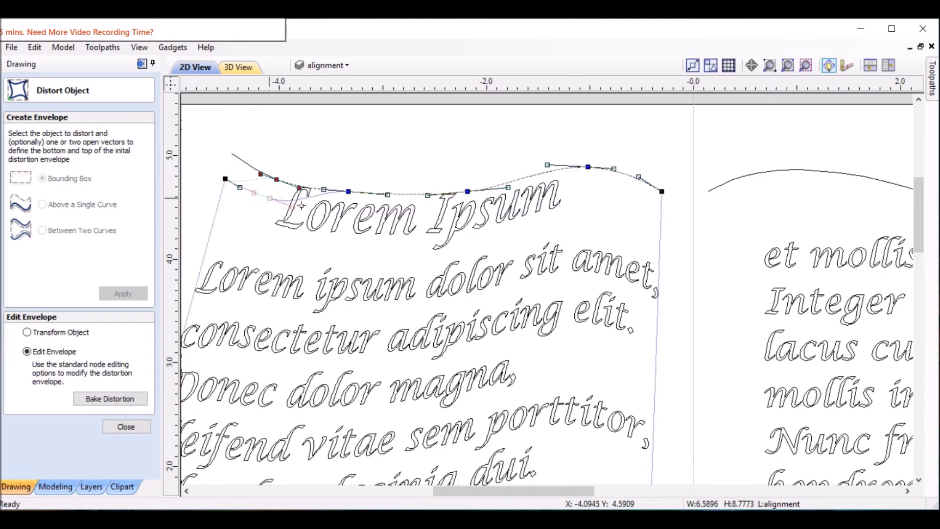
pyautogui.moveTo(349, 192); pyautogui.dragTo(338, 213)
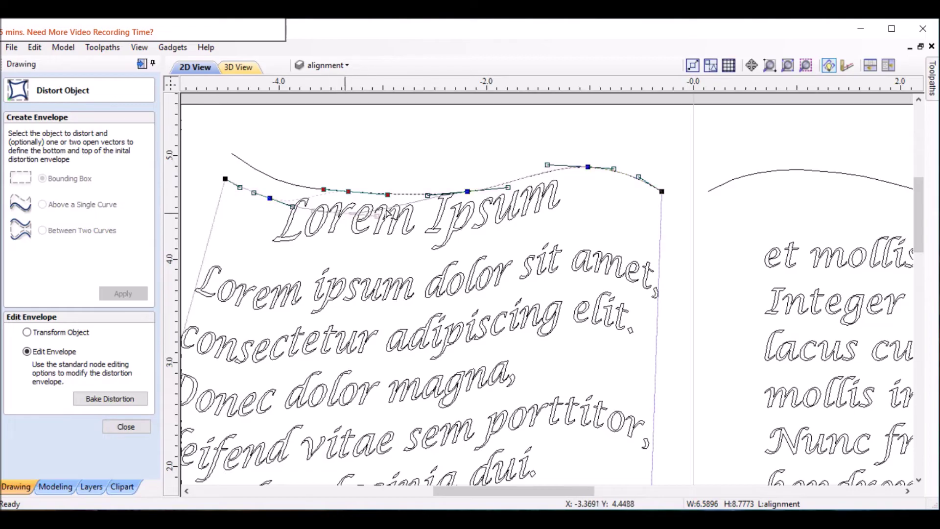
pyautogui.moveTo(468, 192); pyautogui.dragTo(468, 212)
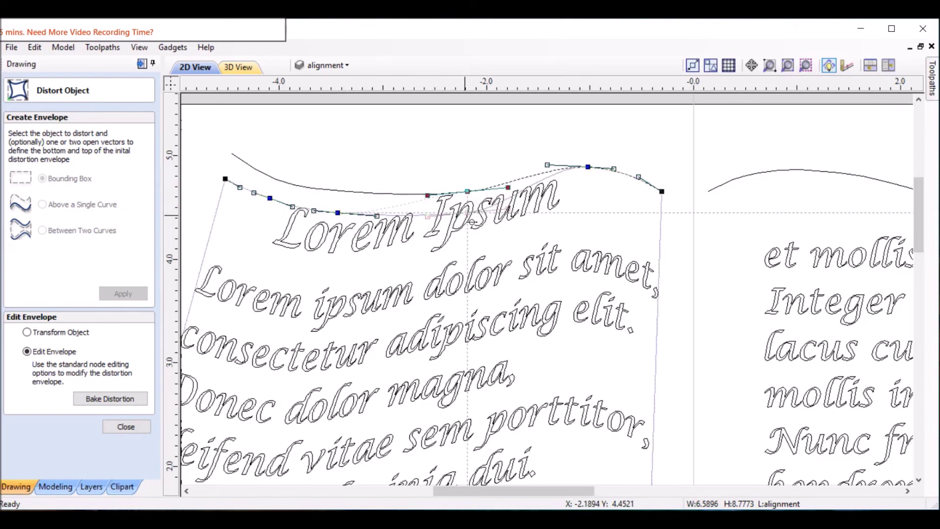
pyautogui.moveTo(593, 190); pyautogui.dragTo(582, 197)
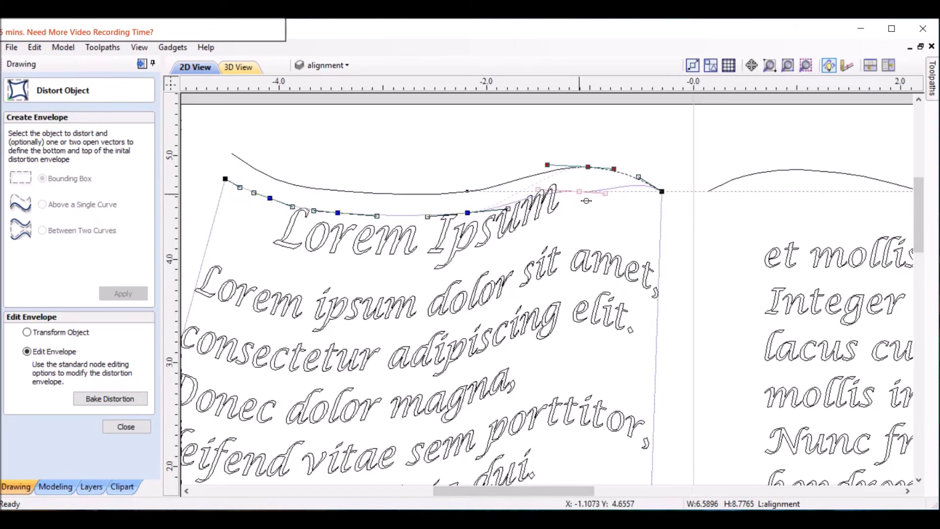
pyautogui.moveTo(671, 200); pyautogui.dragTo(671, 222)
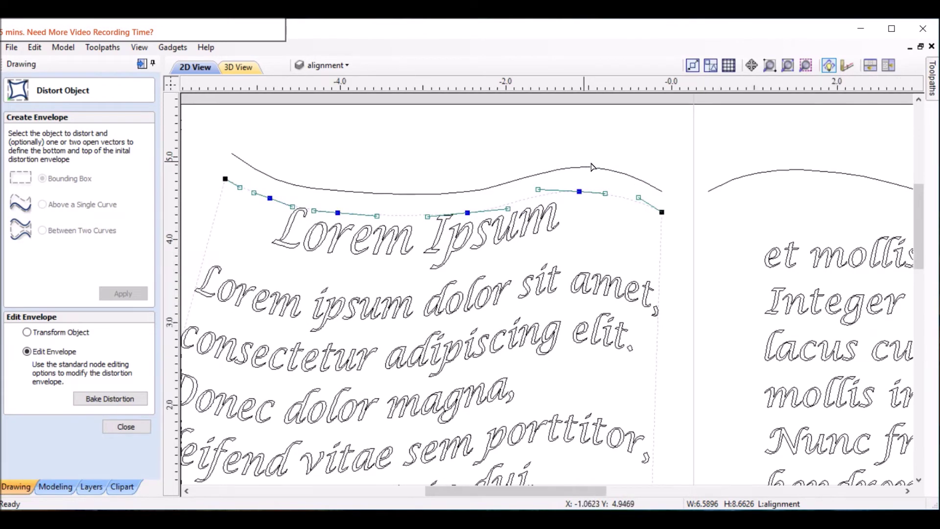
pyautogui.scroll(-4, 578, 169)
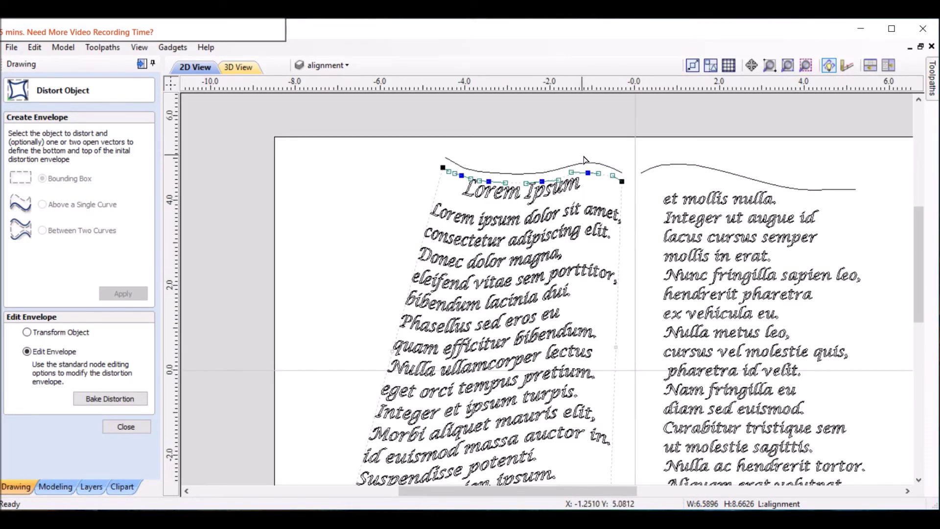
pyautogui.scroll(-2, 585, 160)
pyautogui.scroll(3, 578, 179)
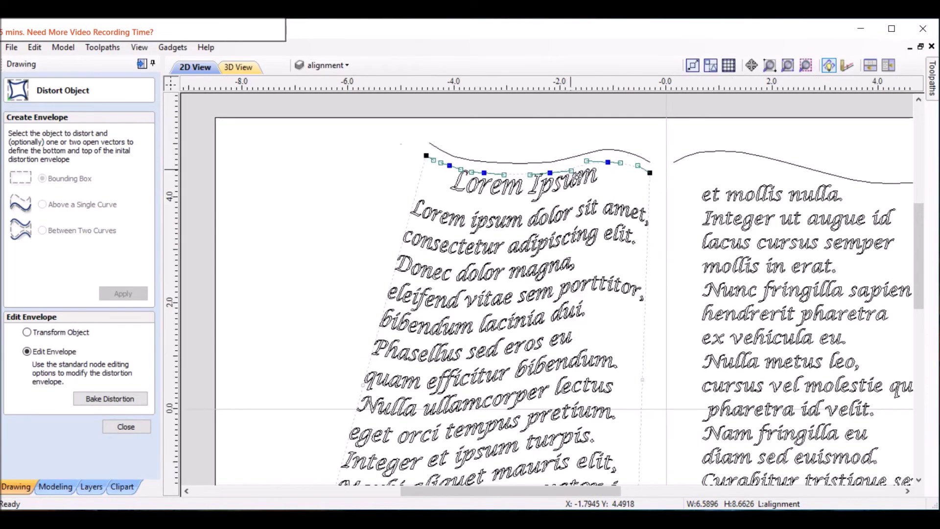
pyautogui.scroll(-2, 588, 176)
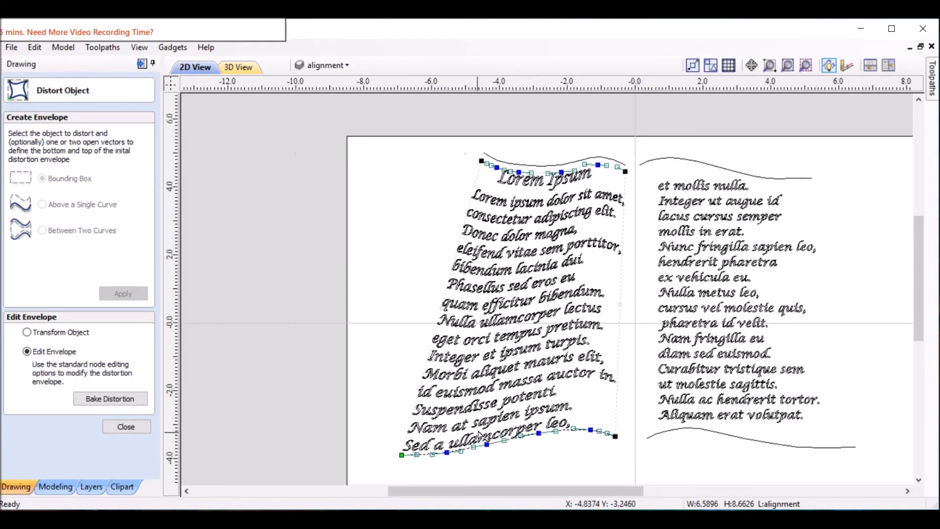
# Step: Raise all nodes along the lower edge of the left text's envelope by about 0.3 inches, roughly parallel to the lower alignment curve
pyautogui.scroll(4, 420, 472)
pyautogui.moveTo(367, 439); pyautogui.dragTo(365, 410)
pyautogui.moveTo(477, 428); pyautogui.dragTo(486, 399)
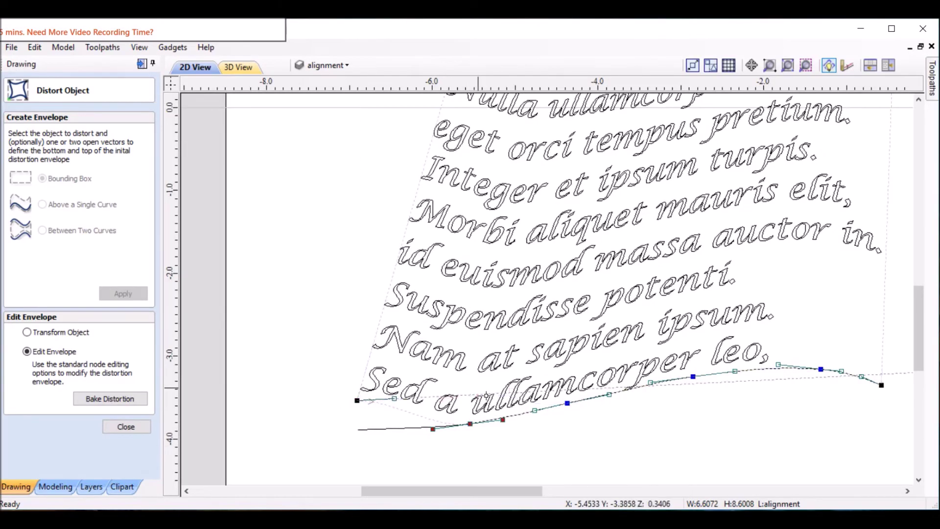
pyautogui.moveTo(575, 408); pyautogui.dragTo(575, 371)
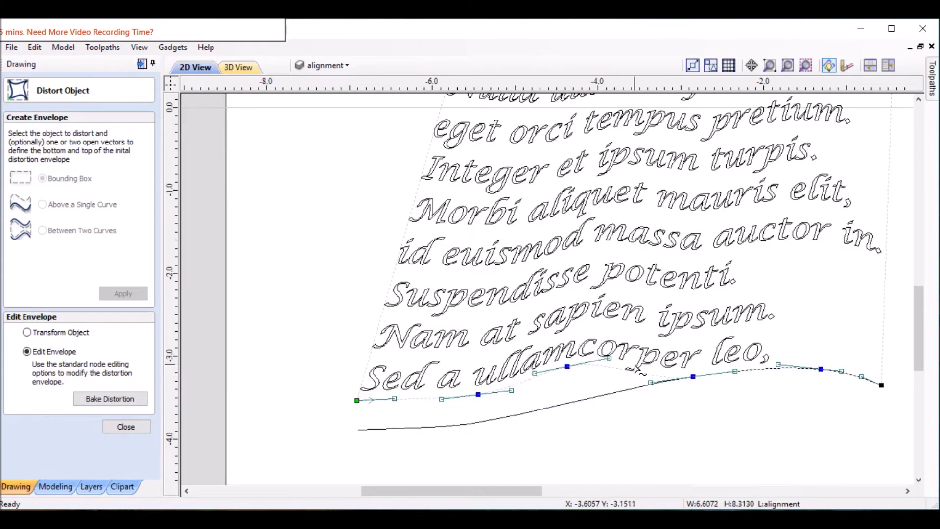
pyautogui.moveTo(701, 384); pyautogui.dragTo(701, 355)
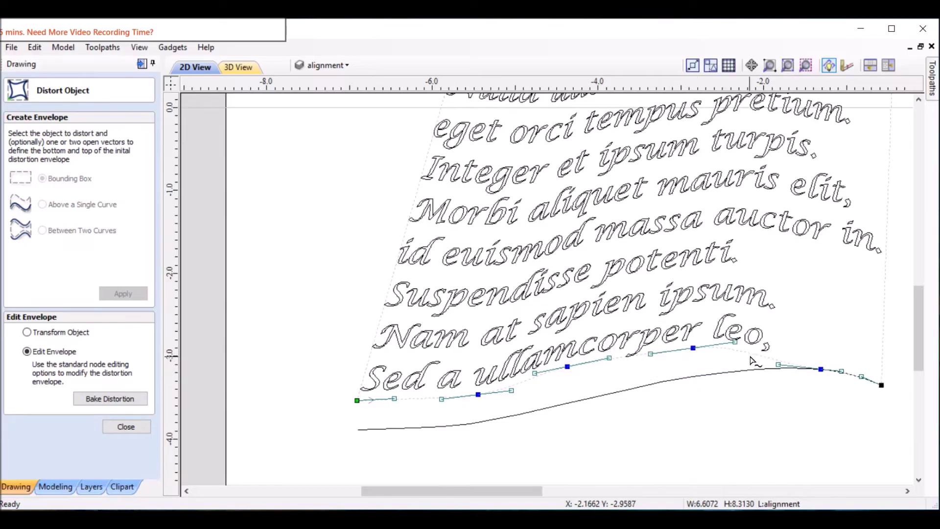
pyautogui.moveTo(831, 377); pyautogui.dragTo(831, 355)
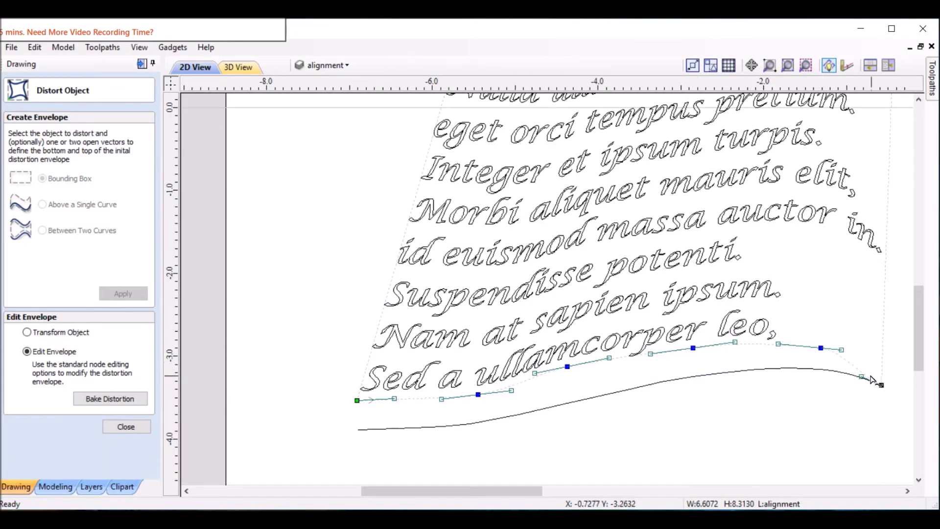
pyautogui.moveTo(883, 386); pyautogui.dragTo(883, 359)
pyautogui.click(824, 410)
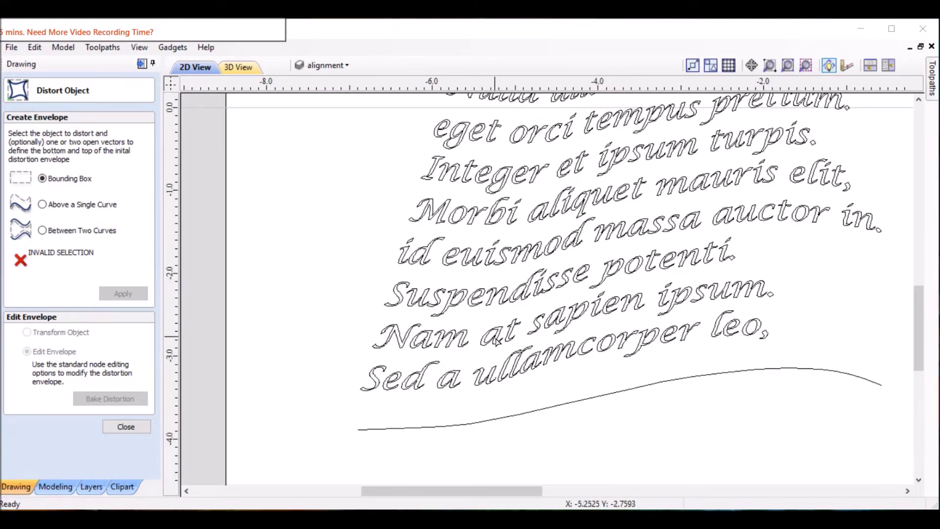
# Step: Move the left text envelope's lower-left corner inward about 0.6 inches and reshape the adjacent node to keep the lower edge smooth
pyautogui.click(406, 393)
pyautogui.moveTo(370, 410); pyautogui.dragTo(415, 409)
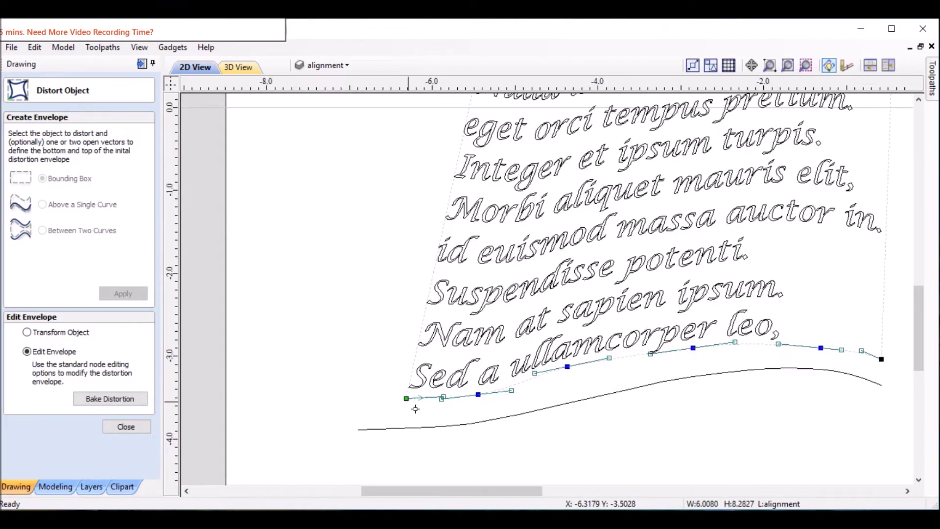
pyautogui.moveTo(484, 405); pyautogui.dragTo(534, 395)
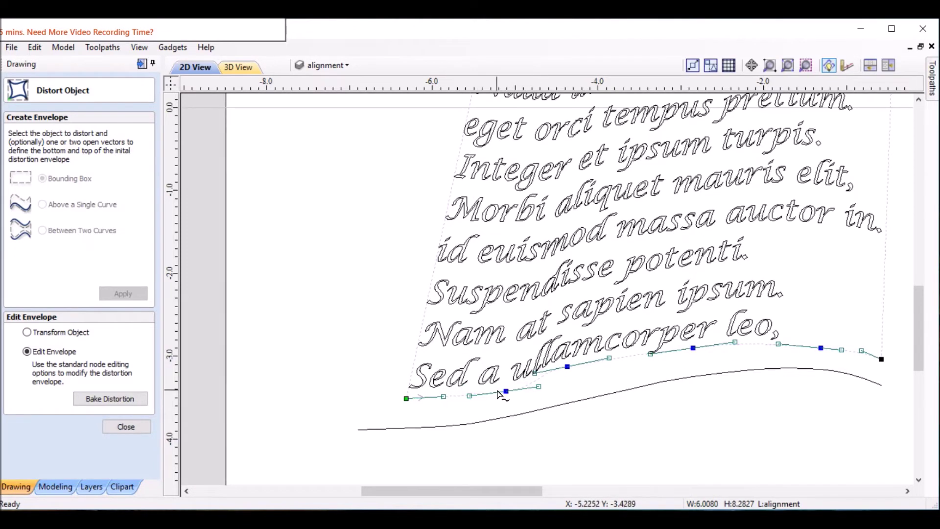
pyautogui.scroll(2, 505, 395)
pyautogui.moveTo(518, 401); pyautogui.dragTo(557, 372)
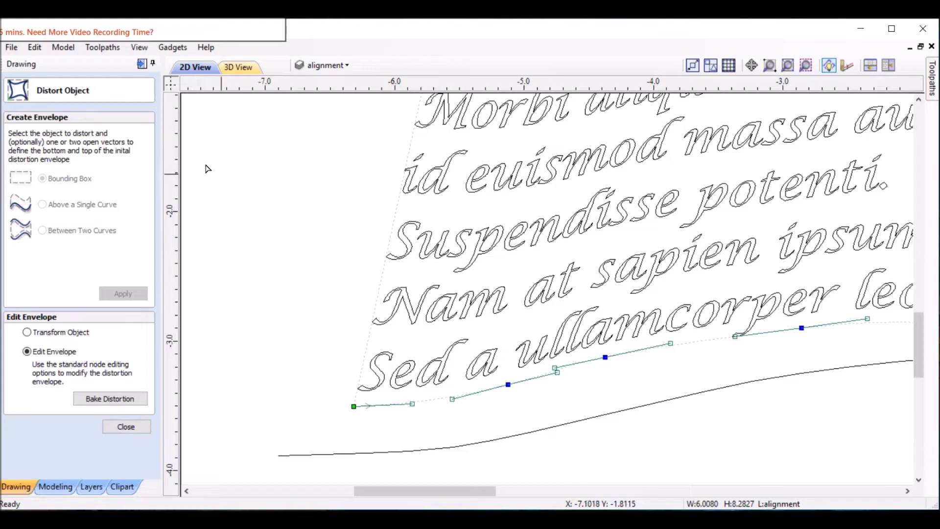
pyautogui.click(126, 427)
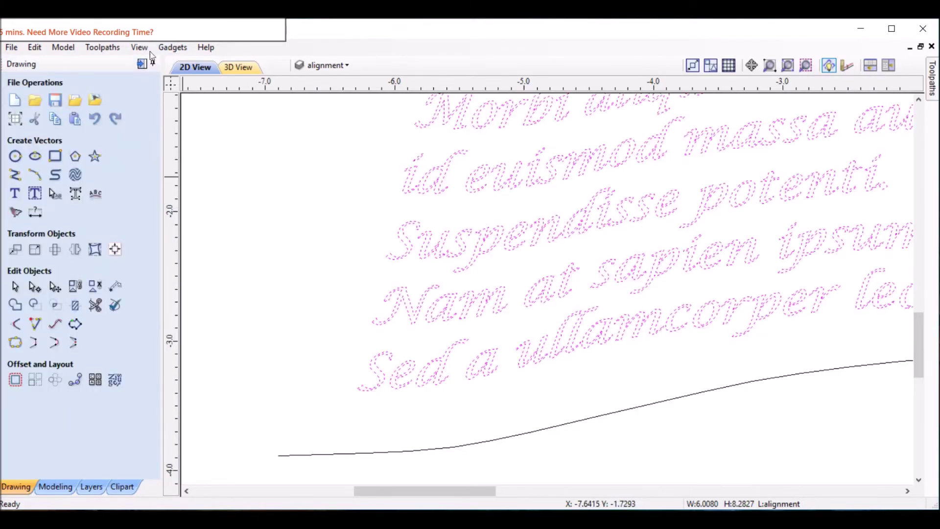
# Step: Recalculate the V-Carve 1 toolpath in the 3D view using the reshaped left page text
pyautogui.click(141, 64)
pyautogui.scroll(-4, 609, 292)
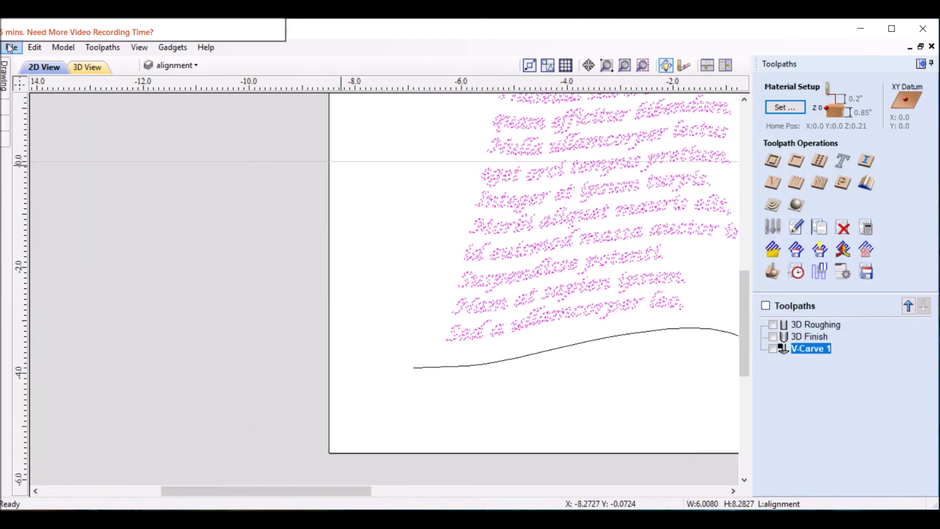
pyautogui.click(88, 68)
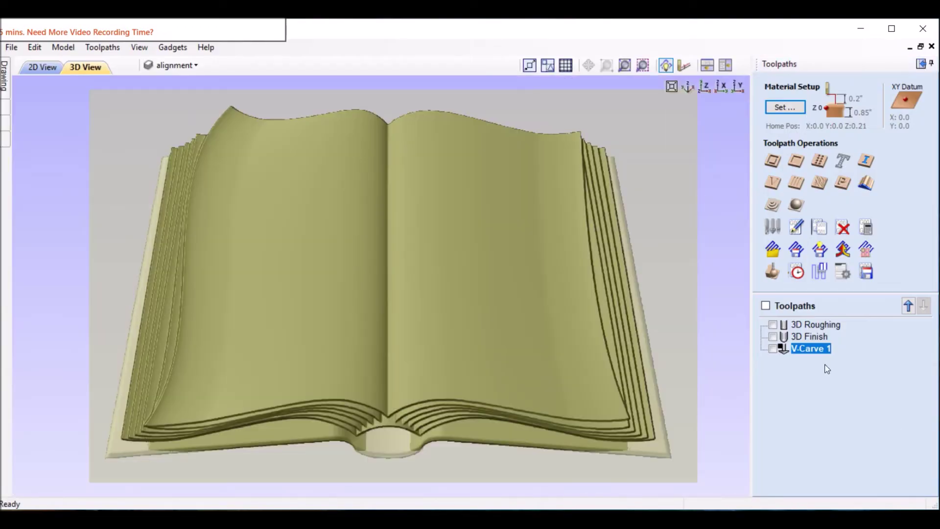
pyautogui.doubleClick(815, 347)
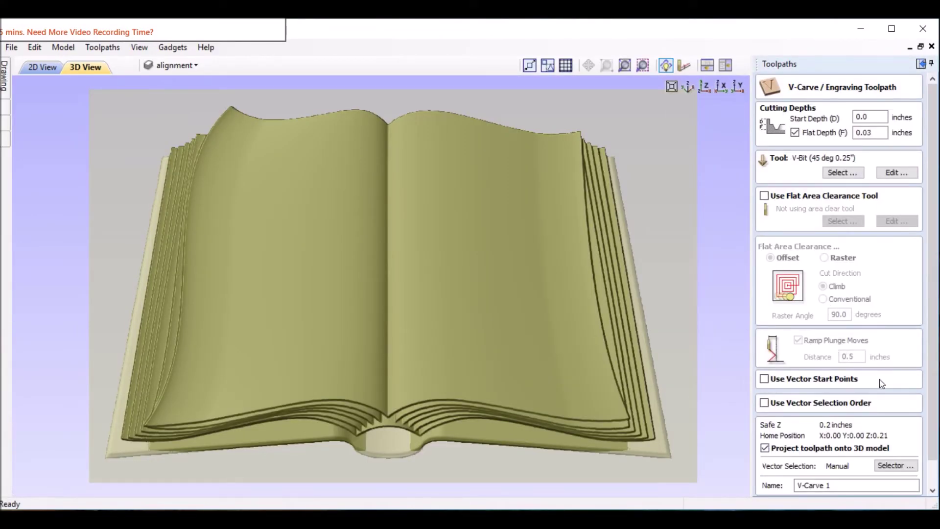
pyautogui.scroll(-2, 933, 384)
pyautogui.click(771, 479)
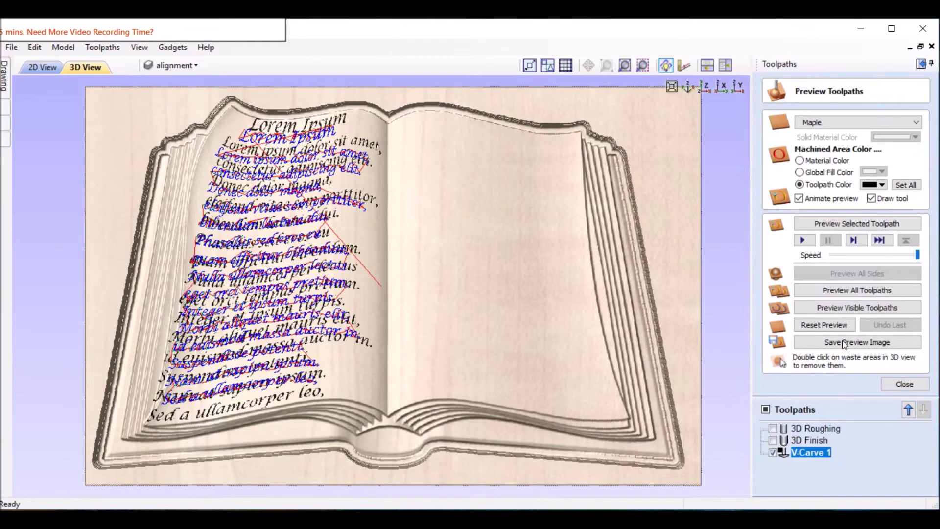
# Step: Reset the preview, simulate all toolpaths again, inspect the carved left page, and close the preview
pyautogui.click(841, 321)
pyautogui.click(844, 290)
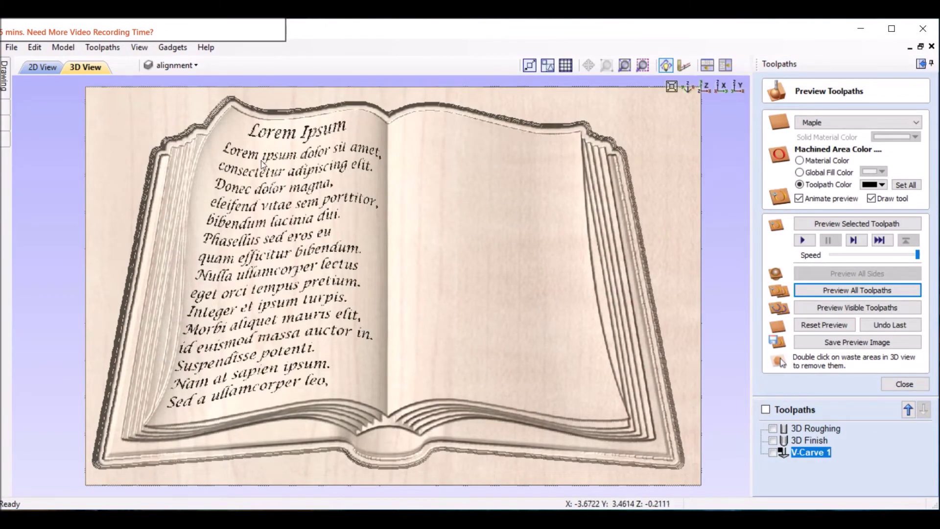
pyautogui.scroll(2, 264, 145)
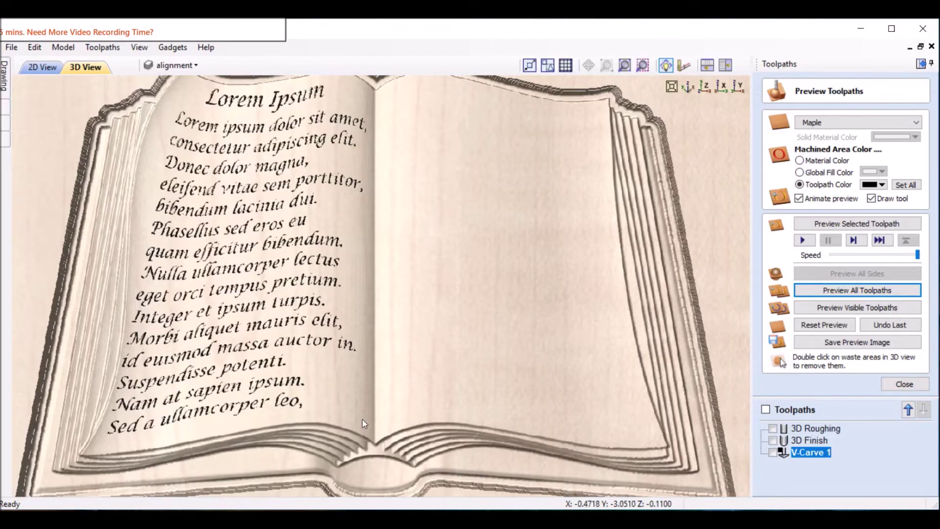
pyautogui.scroll(-3, 356, 319)
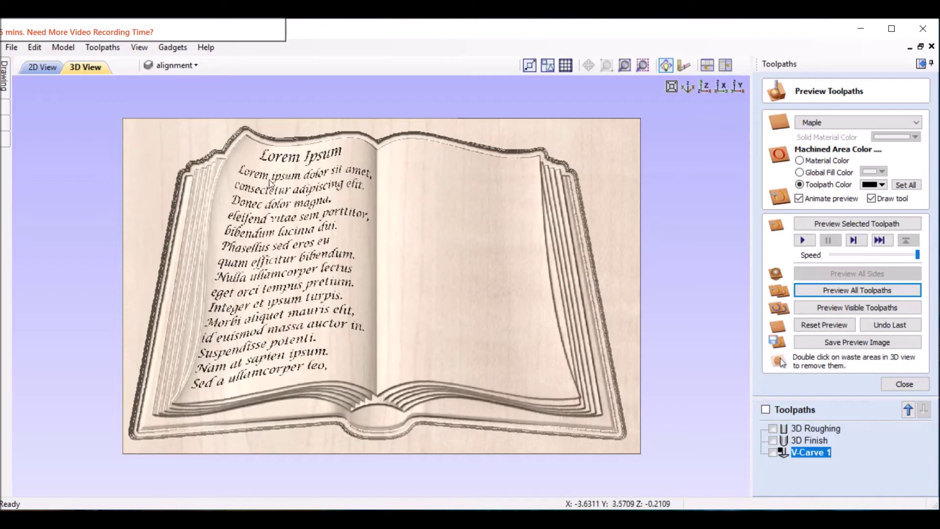
pyautogui.click(905, 385)
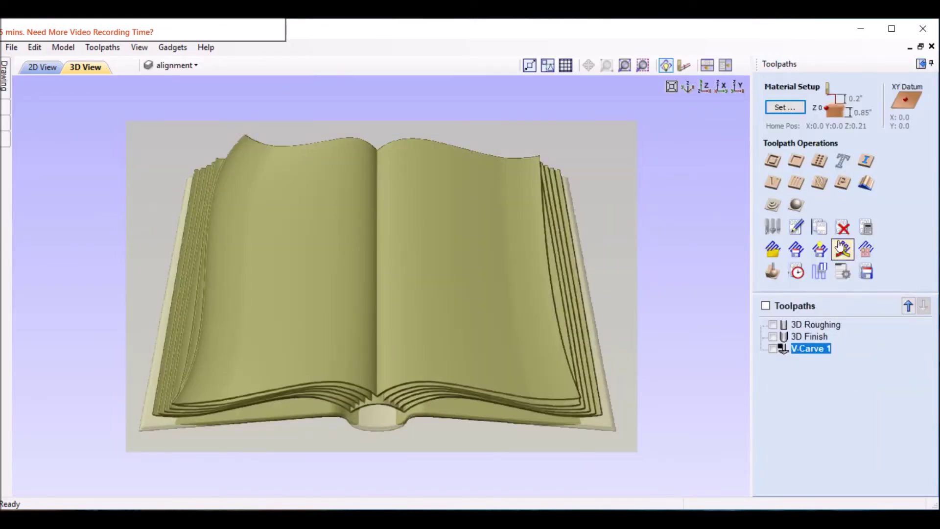
# Step: Return to the 2D drawing and move the left text envelope's upper-left corner outward to X -5.0, Y 5.0
pyautogui.click(922, 64)
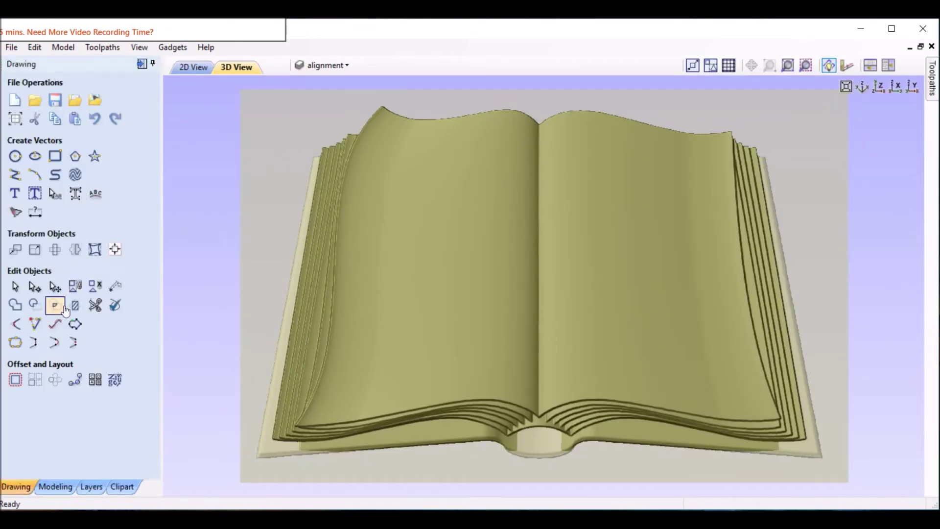
pyautogui.click(195, 67)
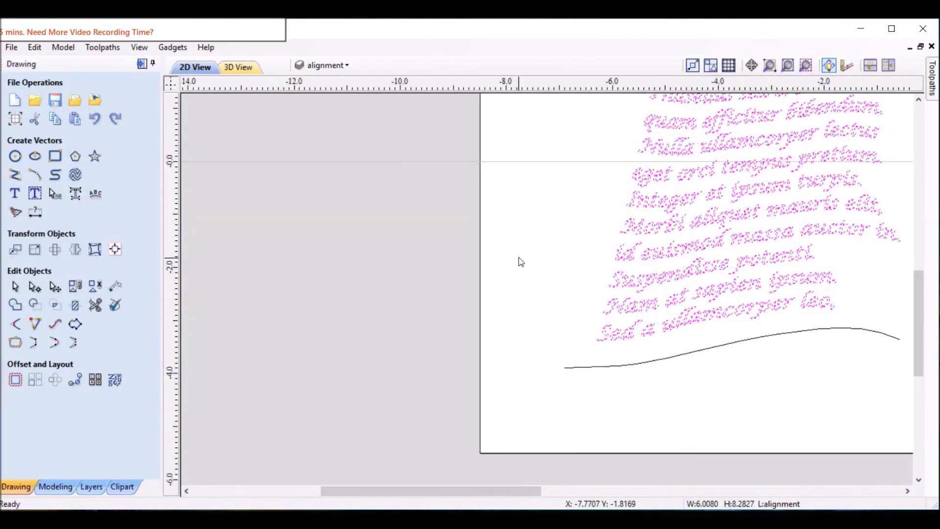
pyautogui.click(410, 281)
pyautogui.scroll(-1, 409, 282)
pyautogui.scroll(-1, 410, 286)
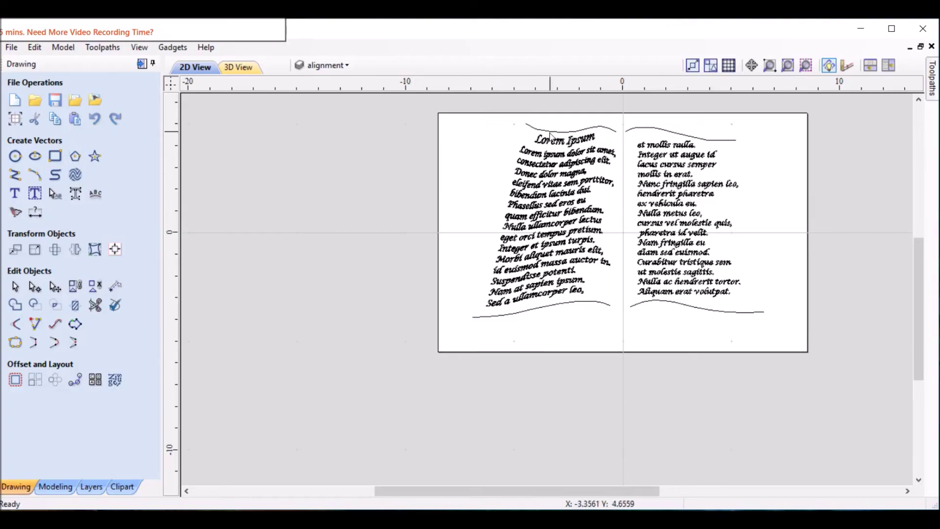
pyautogui.scroll(3, 553, 130)
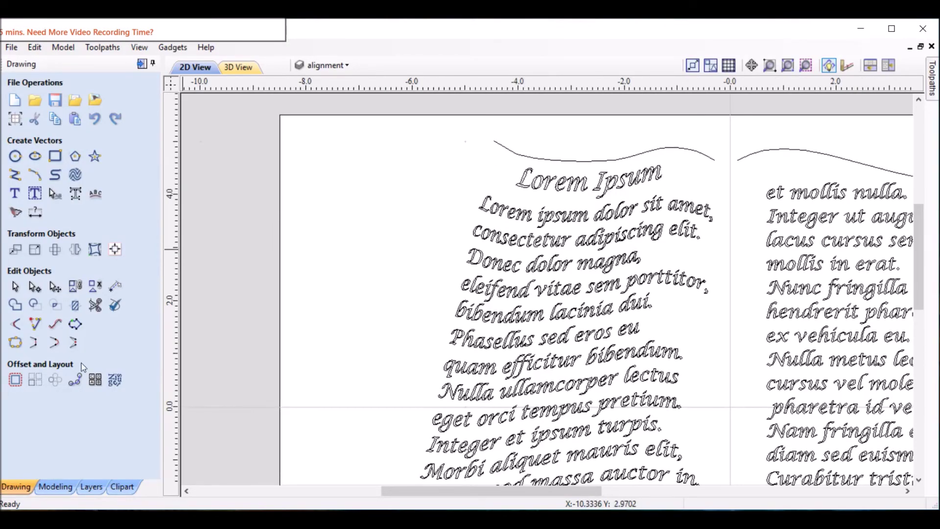
pyautogui.click(471, 319)
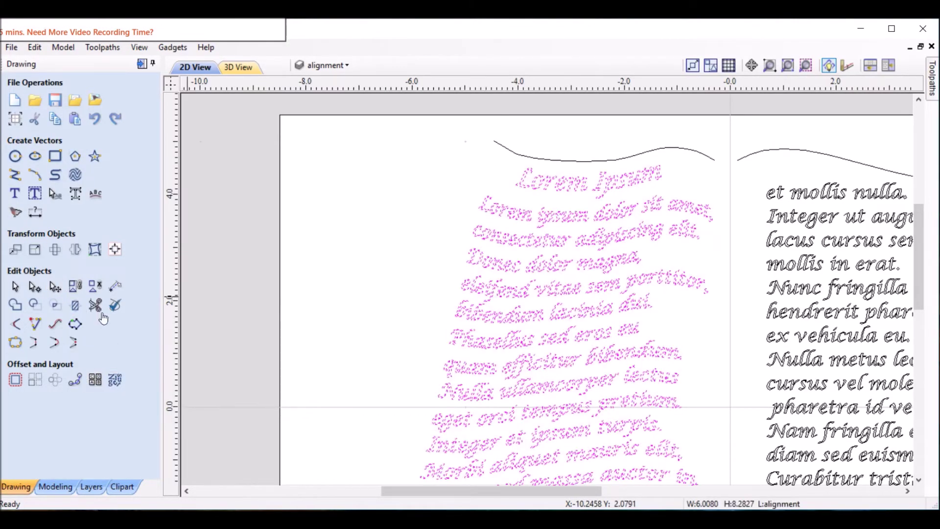
pyautogui.click(95, 249)
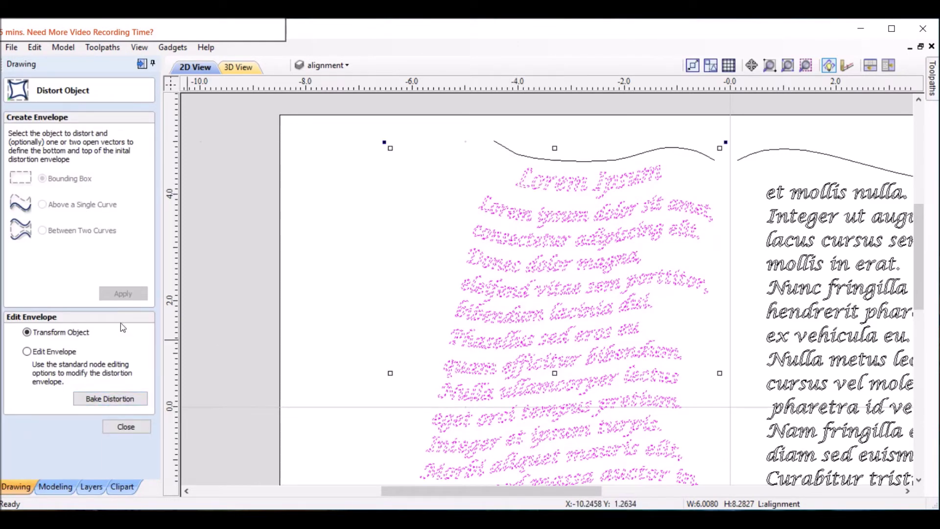
pyautogui.click(58, 355)
pyautogui.moveTo(496, 162); pyautogui.dragTo(474, 151)
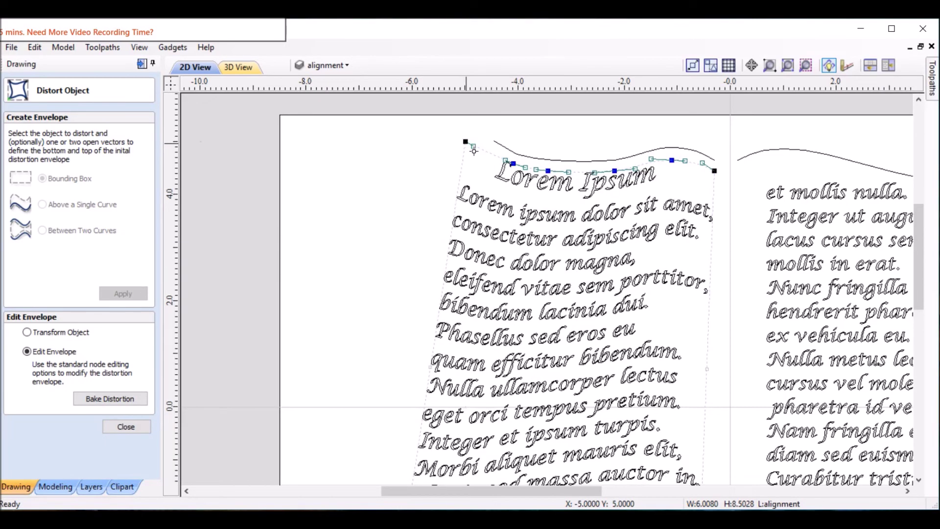
pyautogui.click(119, 429)
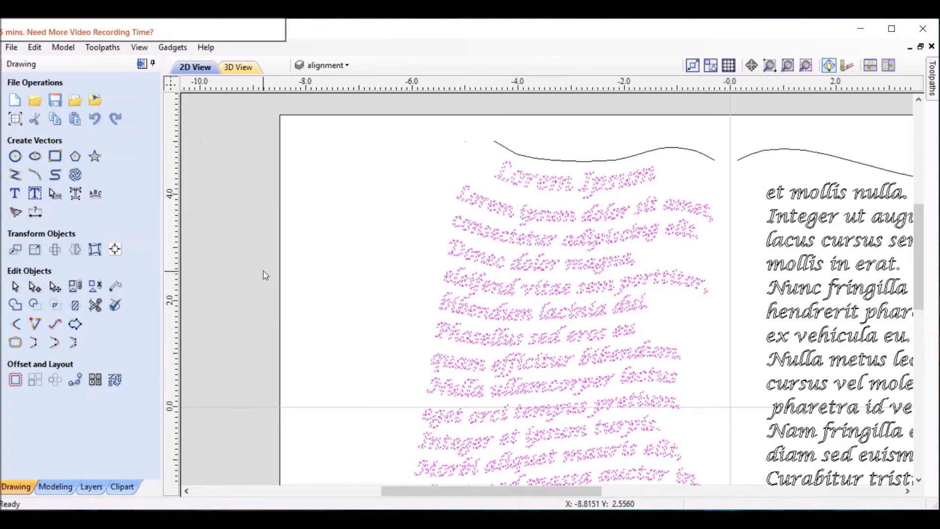
# Step: Nudge the right page's upper alignment curve down by about 0.5 inches, over the first line of text
pyautogui.scroll(-2, 263, 273)
pyautogui.moveTo(673, 234); pyautogui.dragTo(577, 210, button='middle')
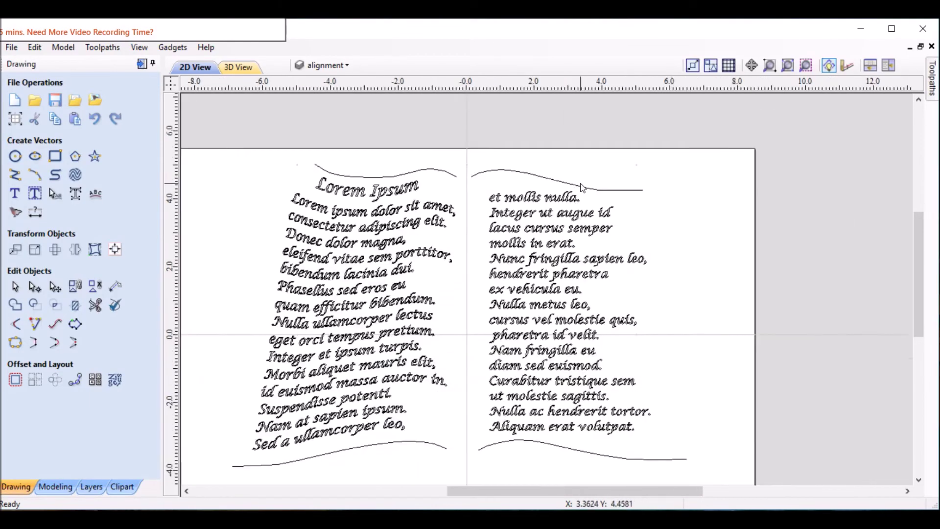
pyautogui.click(586, 187)
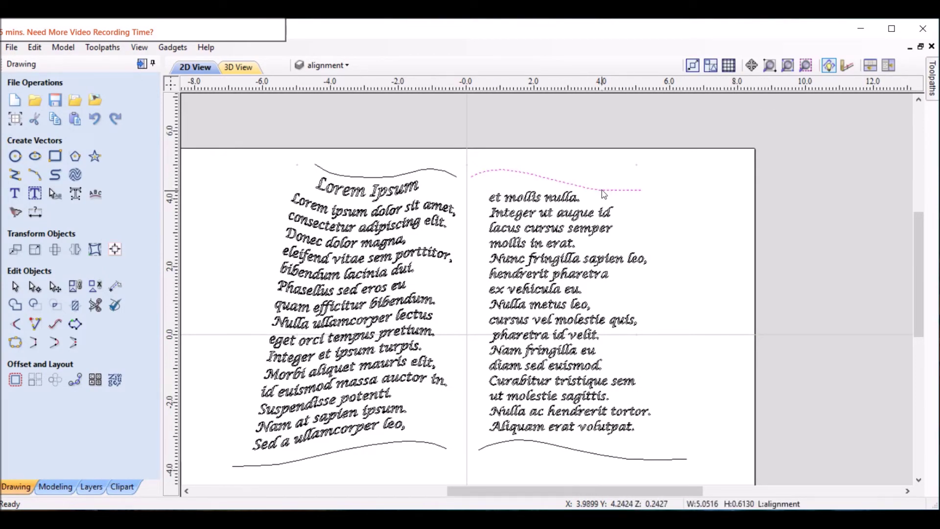
pyautogui.press('Down')
pyautogui.press('Down')
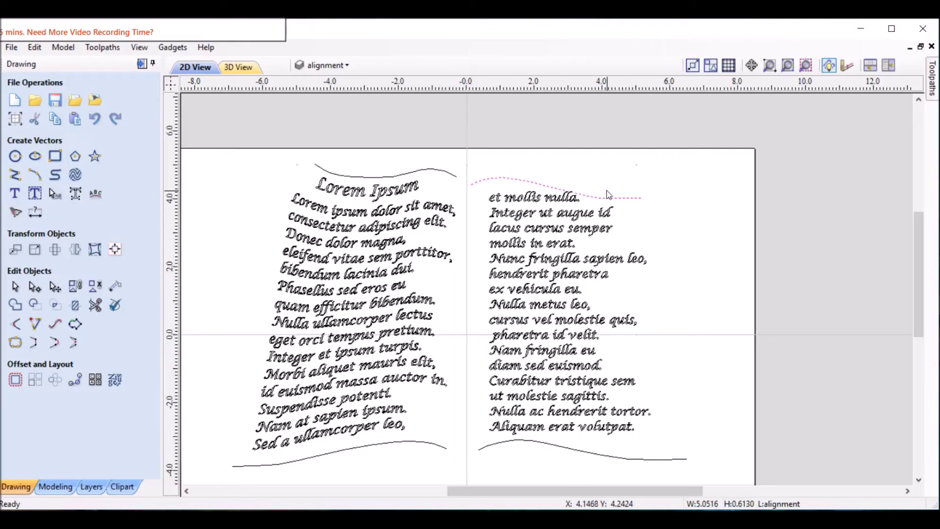
pyautogui.press('Down')
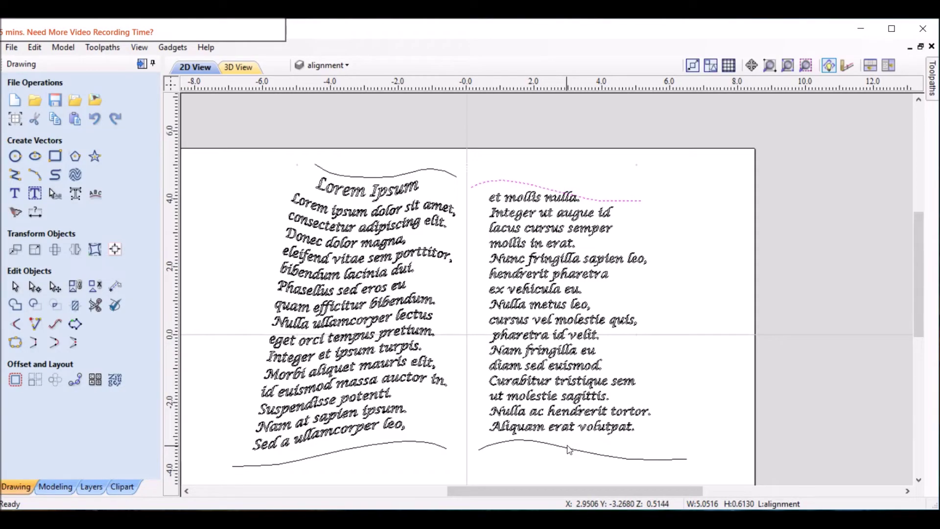
pyautogui.press('Down')
pyautogui.press('Down')
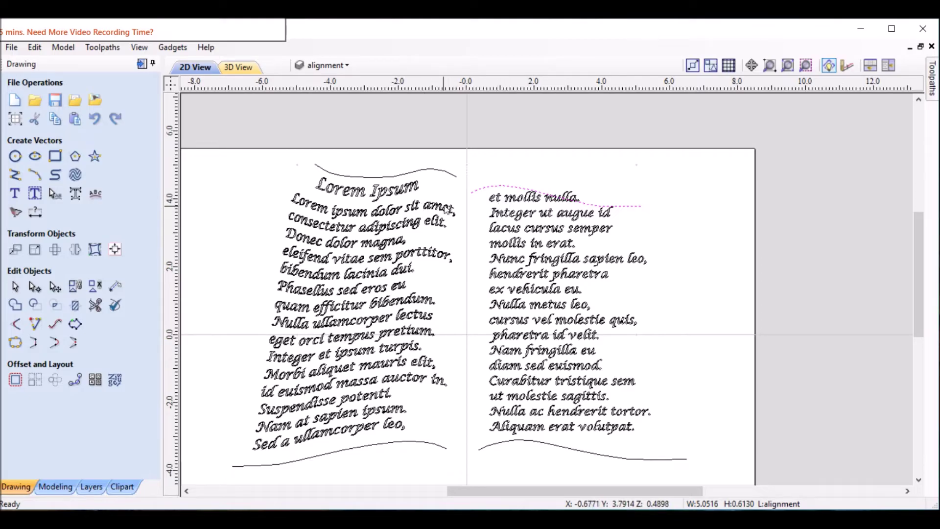
# Step: Nudge the right page's lower alignment curve up by about 0.2 inches, to the last line of text
pyautogui.click(561, 449)
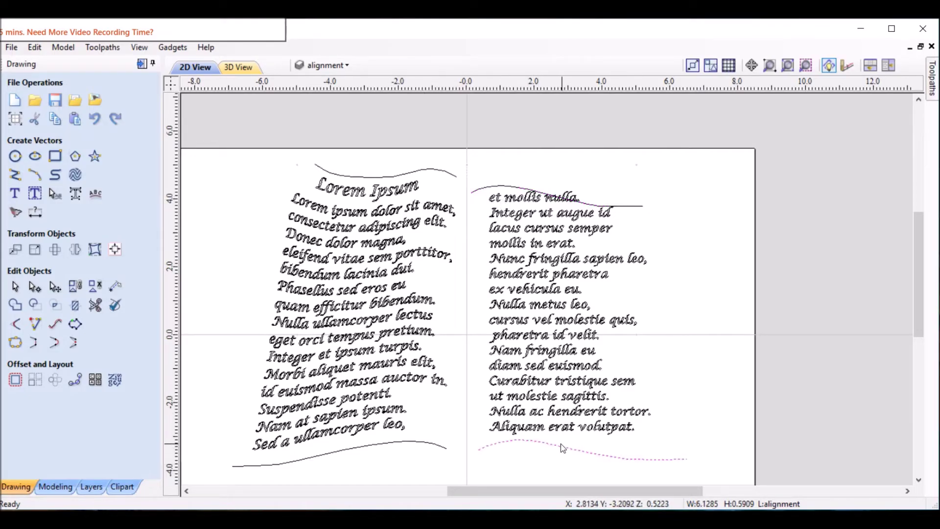
pyautogui.press('Up')
pyautogui.press('Up')
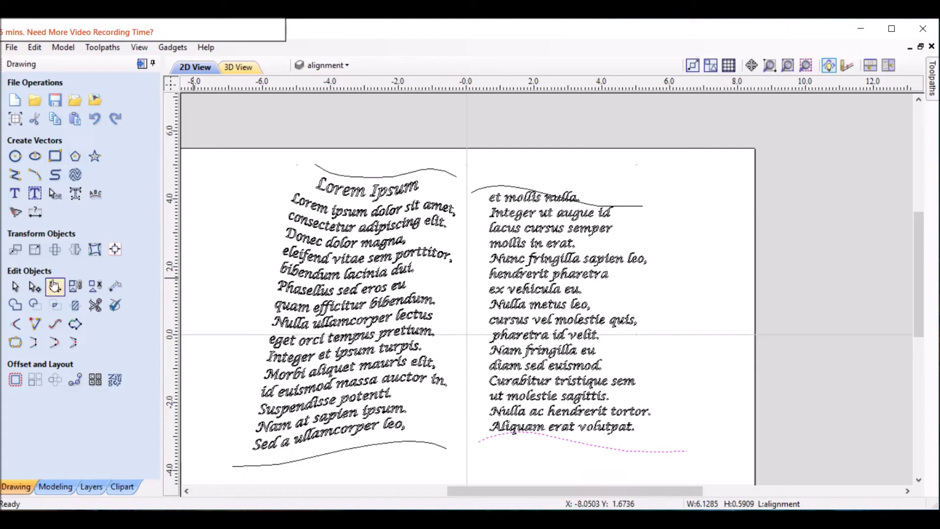
pyautogui.click(502, 143)
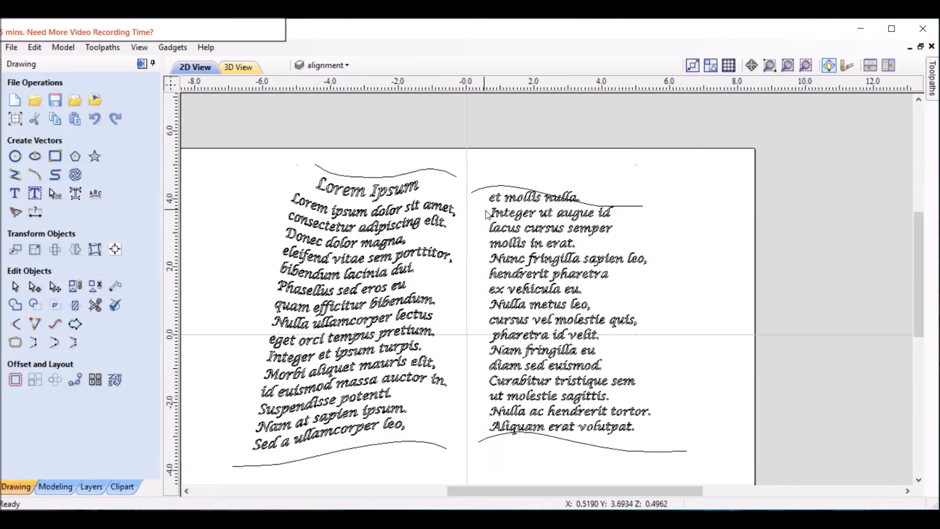
# Step: Distort the right page's text with a Between Two Curves envelope, using the right page's upper and lower alignment curves
pyautogui.click(499, 230)
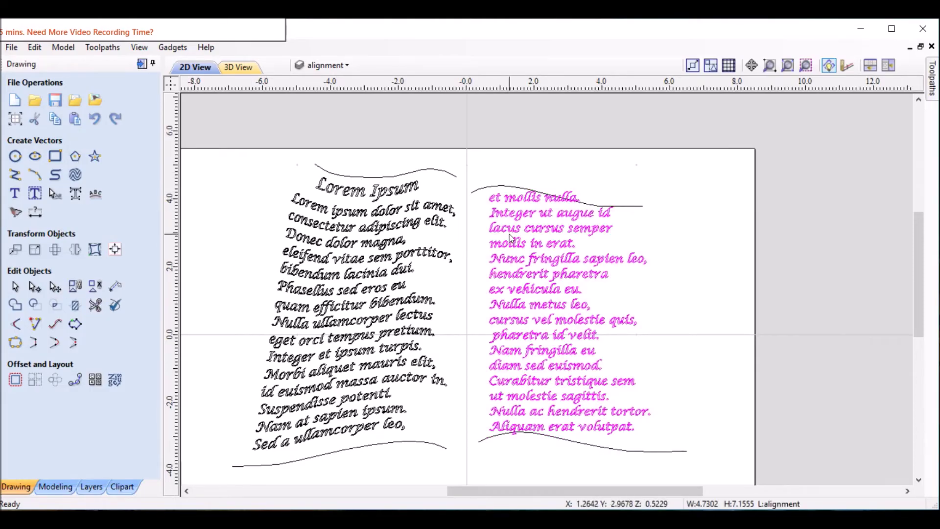
pyautogui.click(95, 249)
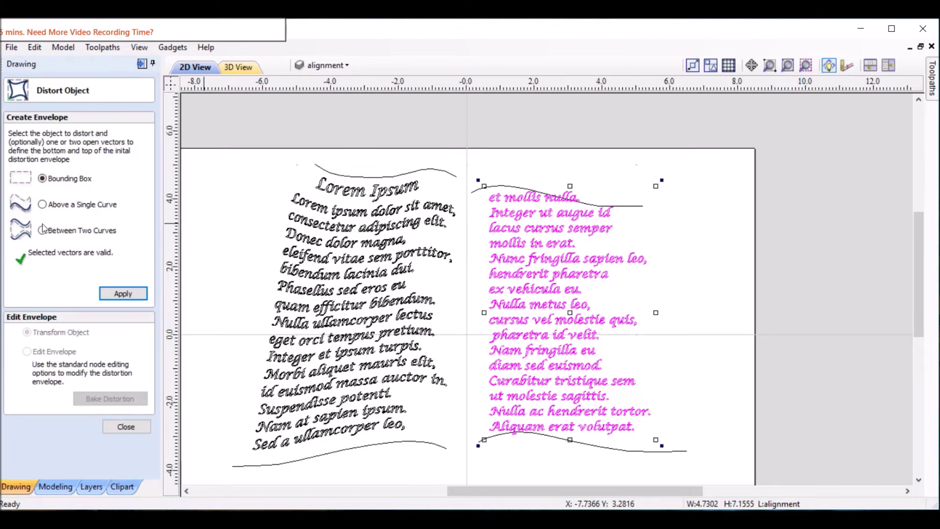
pyautogui.click(42, 229)
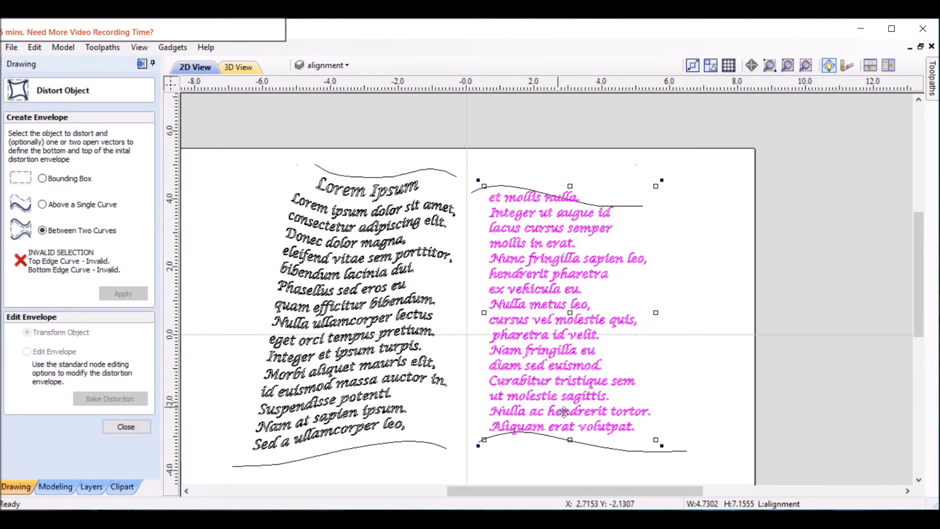
pyautogui.keyDown('shift'); pyautogui.click(589, 447); pyautogui.keyUp('shift')
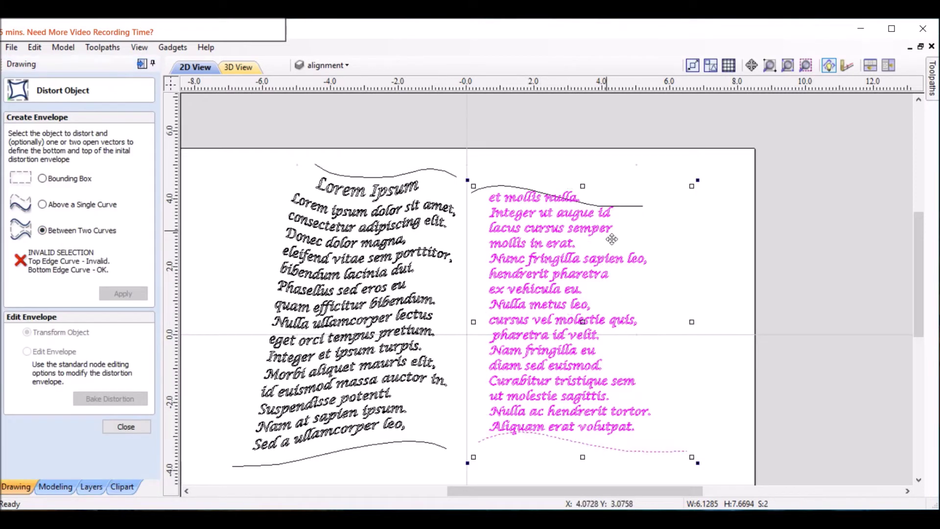
pyautogui.keyDown('shift'); pyautogui.click(634, 208); pyautogui.keyUp('shift')
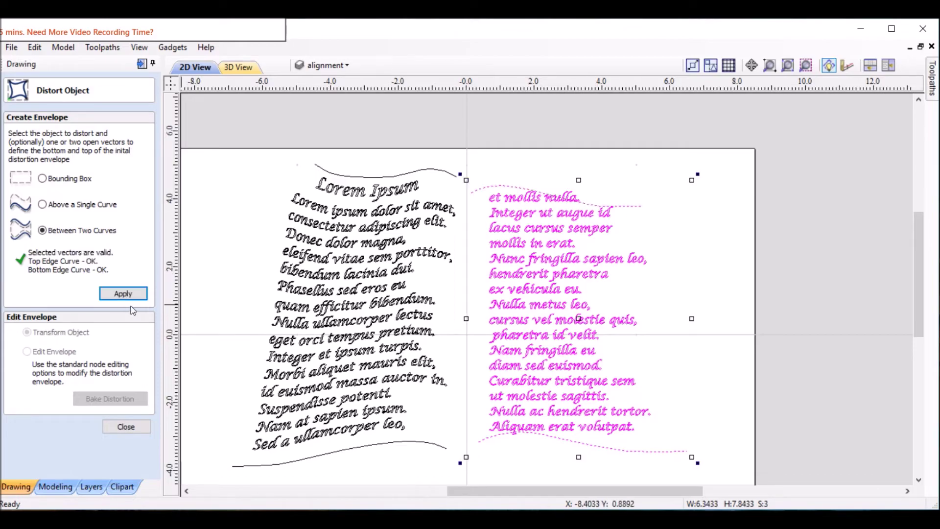
pyautogui.click(131, 293)
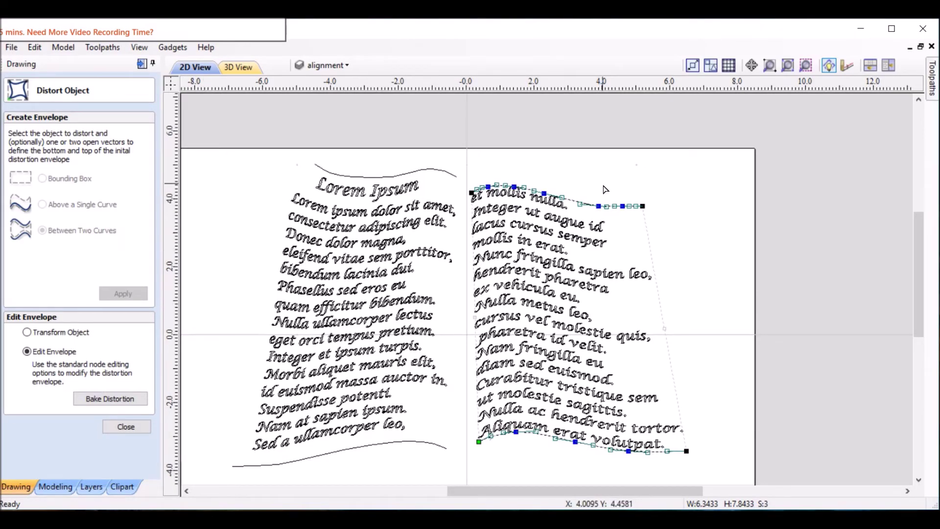
# Step: Move the right text envelope's upper-left corner inward along the alignment curve to about X 0.4, and finish the distortion
pyautogui.scroll(5, 485, 181)
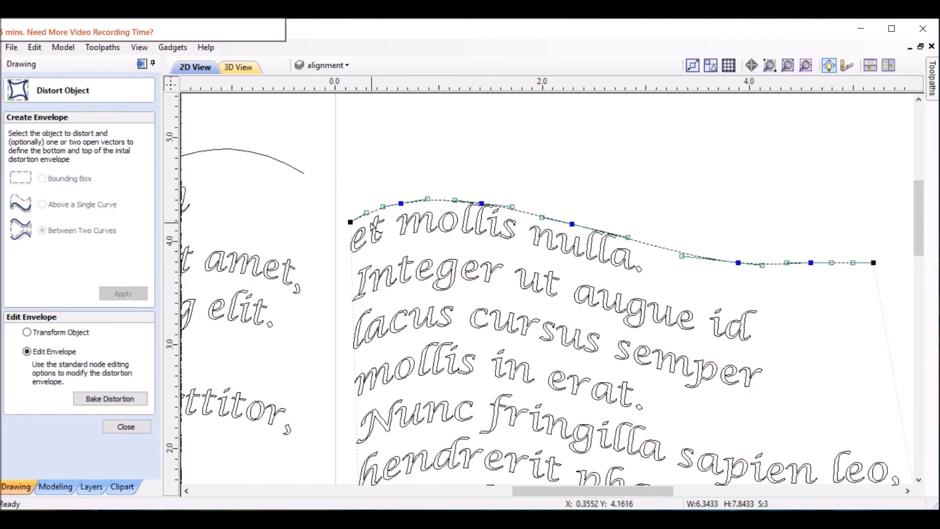
pyautogui.moveTo(350, 222); pyautogui.dragTo(417, 203)
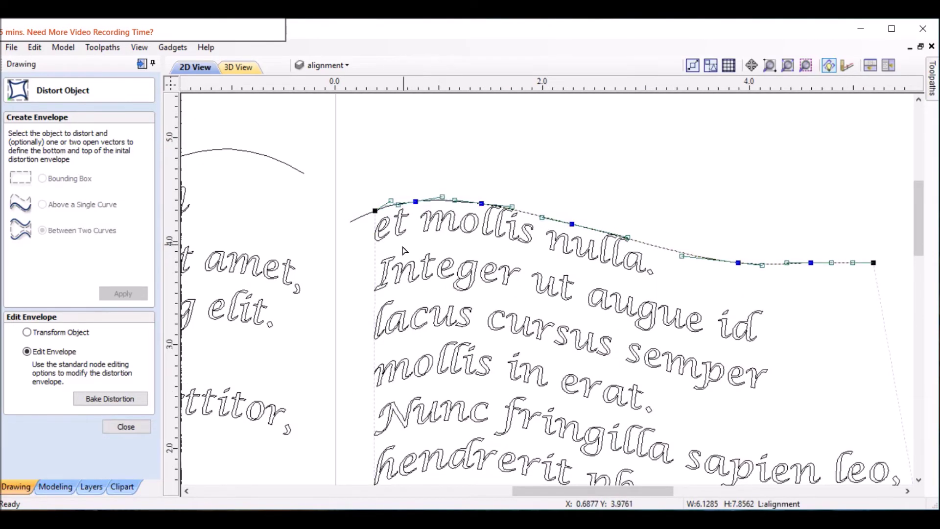
pyautogui.scroll(-2, 442, 240)
pyautogui.scroll(-1, 442, 240)
pyautogui.scroll(-1, 448, 242)
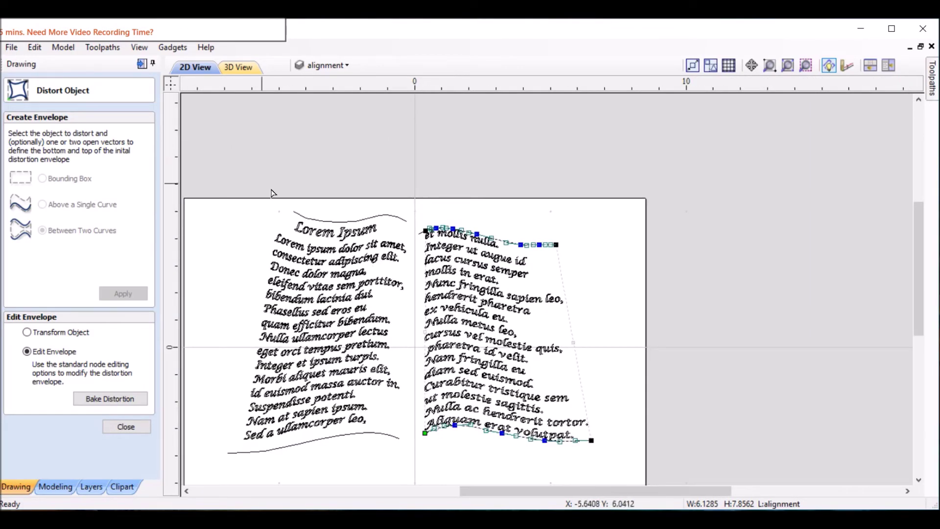
pyautogui.click(125, 427)
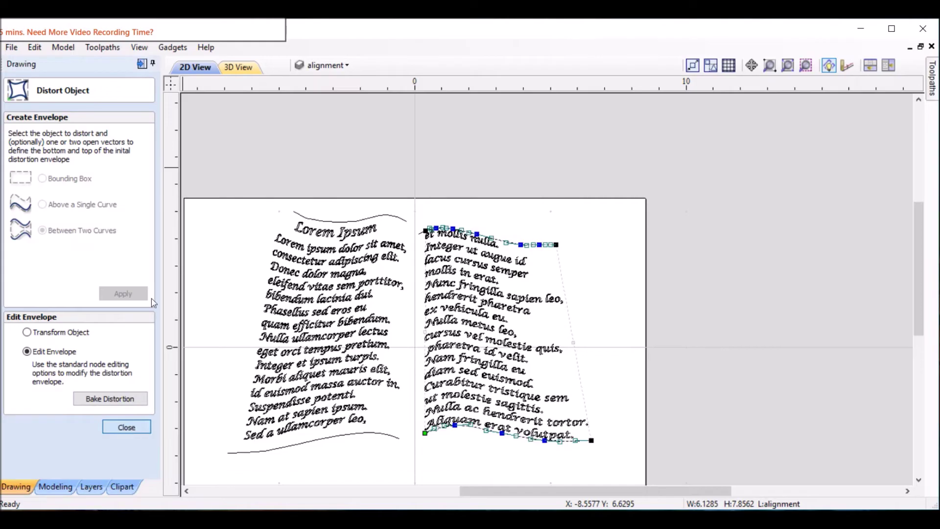
# Step: Recalculate the V-Carve 1 toolpath with both pages' text, preview all toolpaths, and close the preview
pyautogui.click(141, 63)
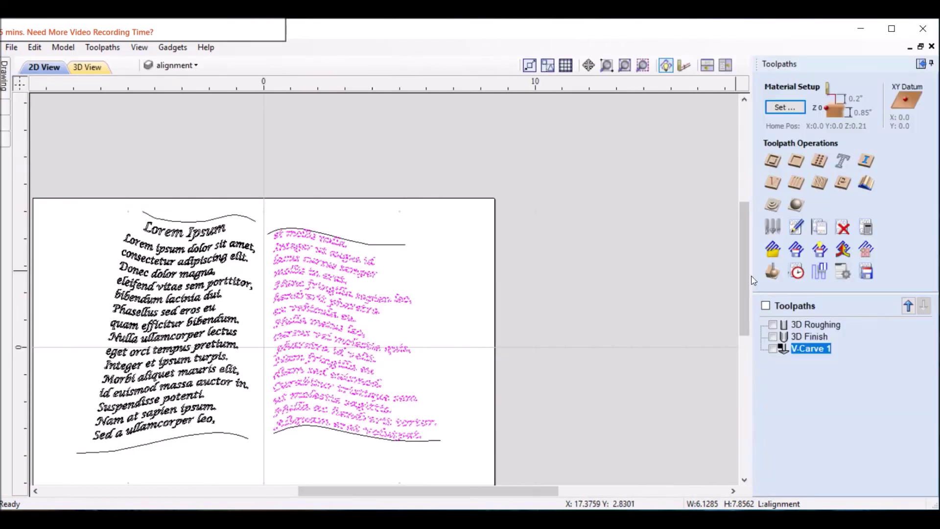
pyautogui.doubleClick(815, 353)
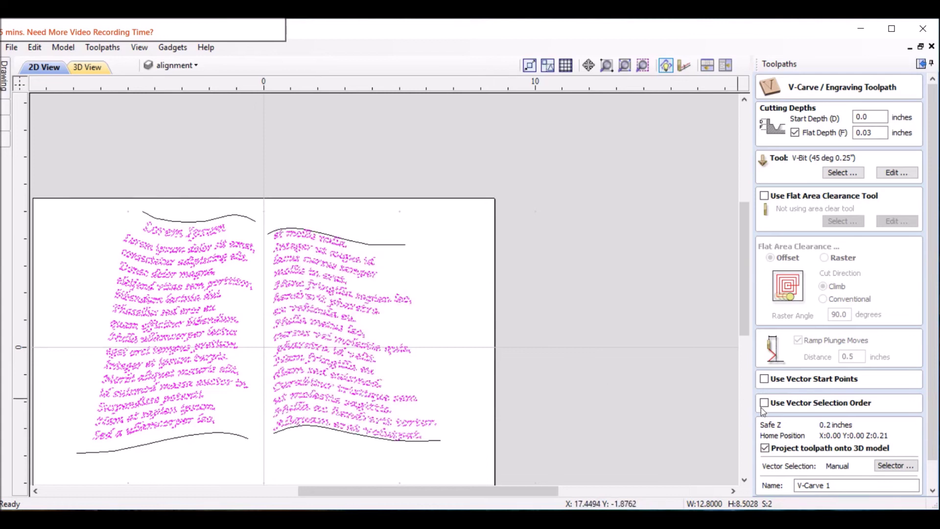
pyautogui.scroll(-1, 911, 421)
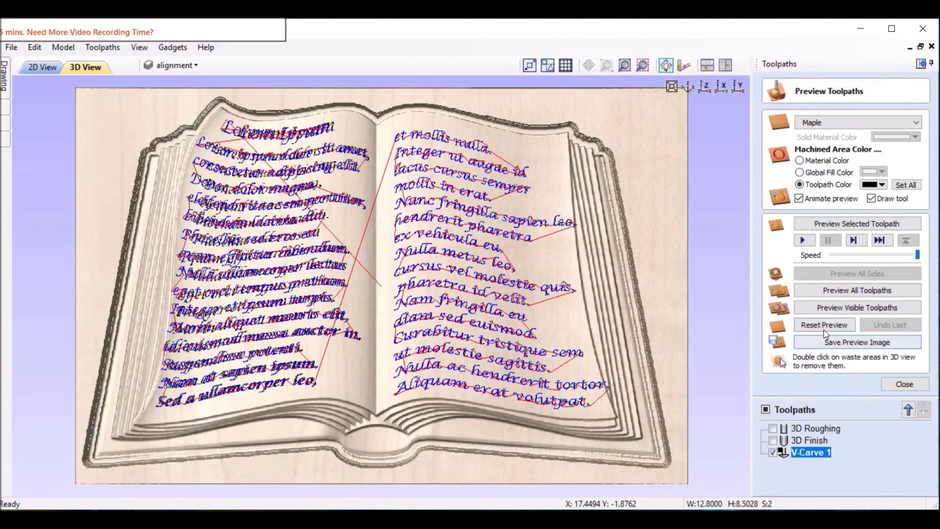
pyautogui.click(848, 291)
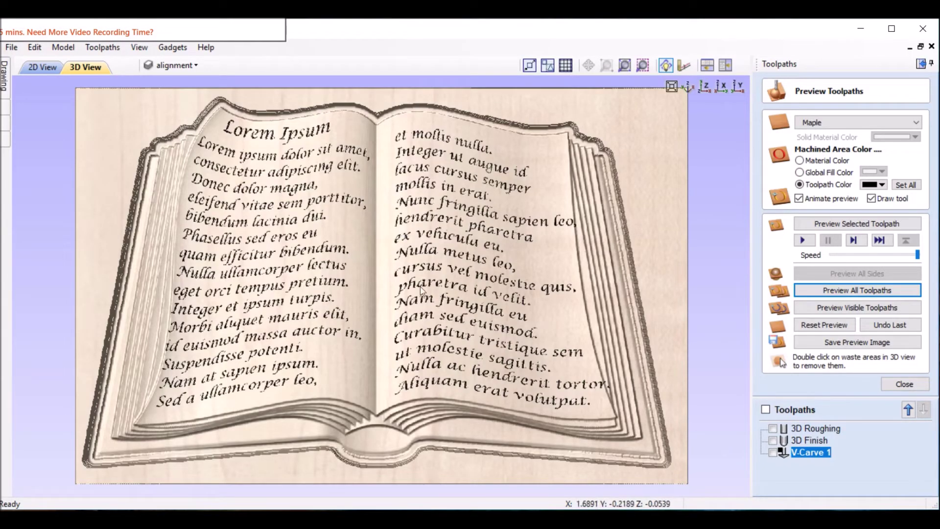
pyautogui.click(904, 385)
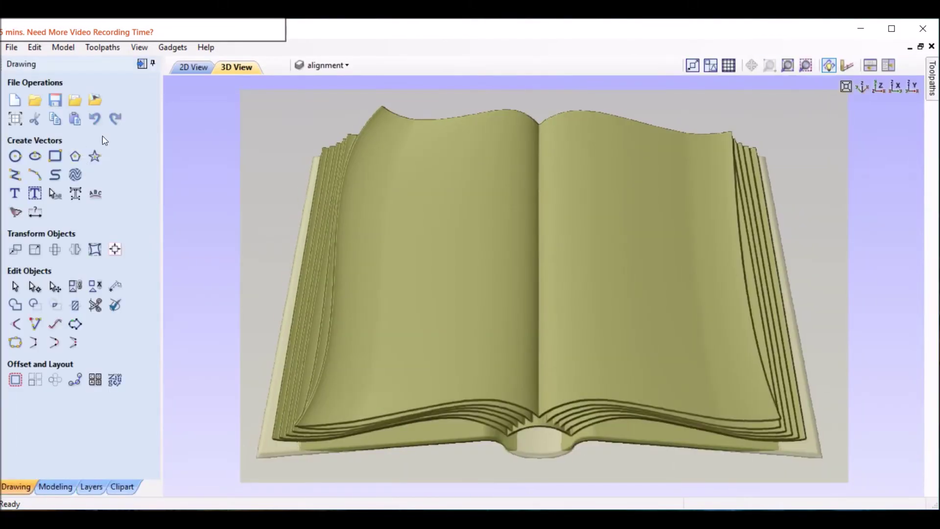
# Step: Return to the 2D drawing and edit the right text's envelope, moving its upper-left corner outward to about X 0.2
pyautogui.click(194, 67)
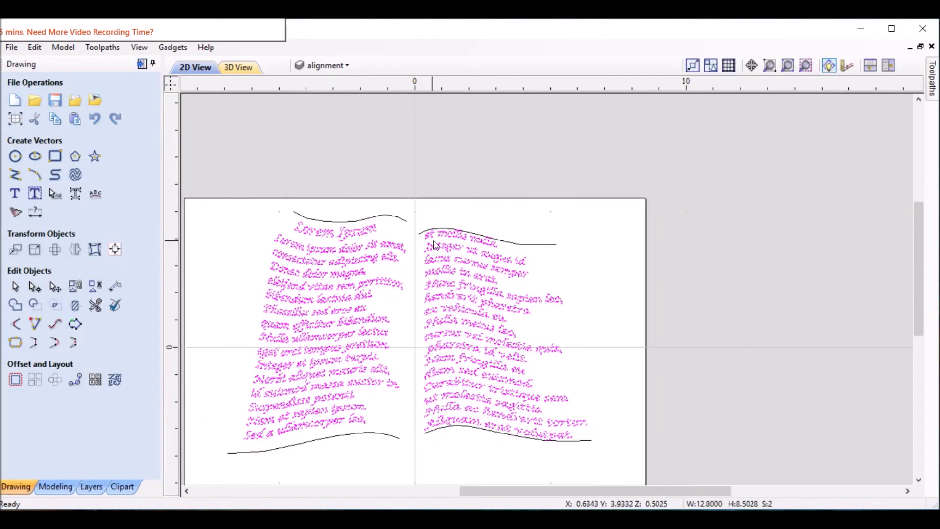
pyautogui.moveTo(431, 259); pyautogui.dragTo(450, 191, button='middle')
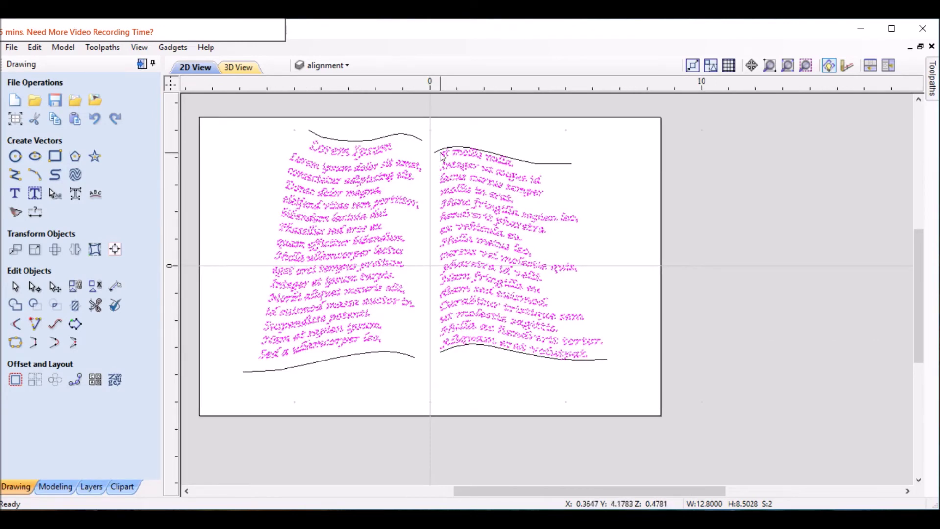
pyautogui.press('Escape')
pyautogui.click(490, 221)
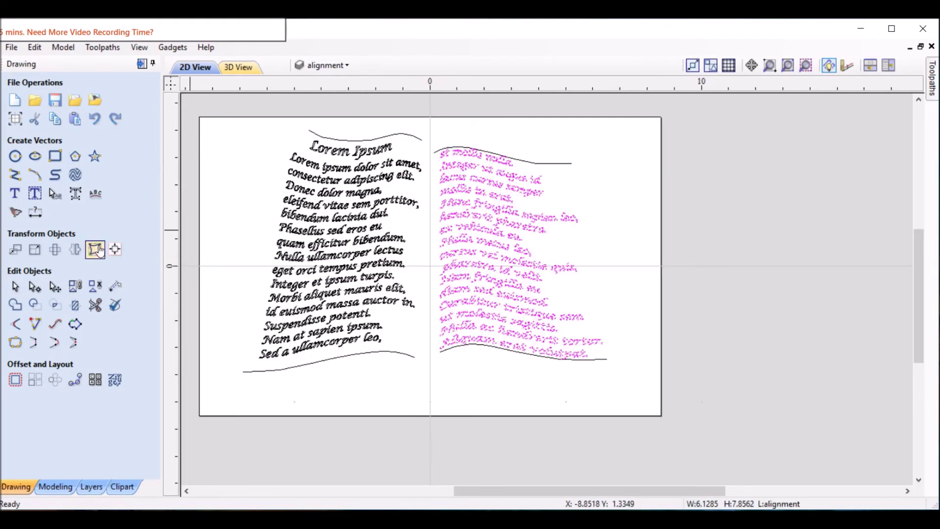
pyautogui.click(95, 249)
pyautogui.scroll(2, 456, 167)
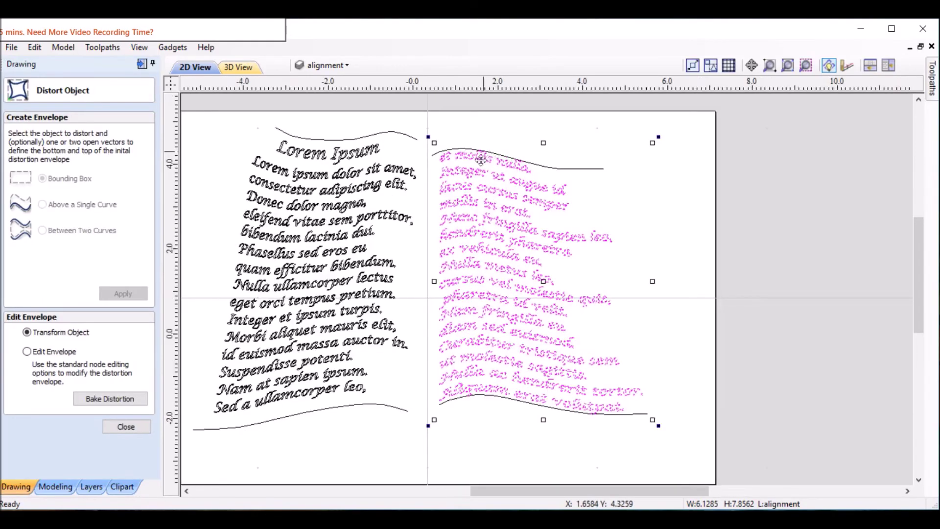
pyautogui.scroll(1, 456, 167)
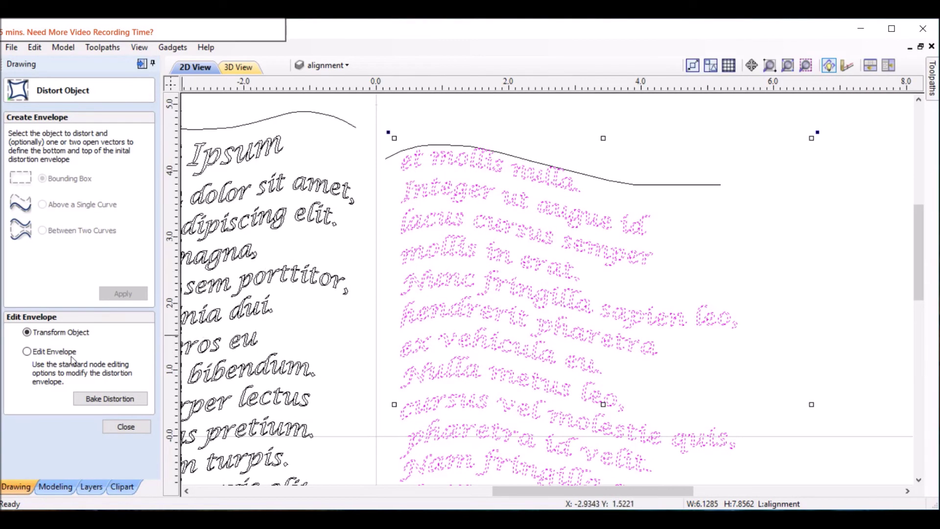
pyautogui.click(52, 354)
pyautogui.scroll(1, 426, 150)
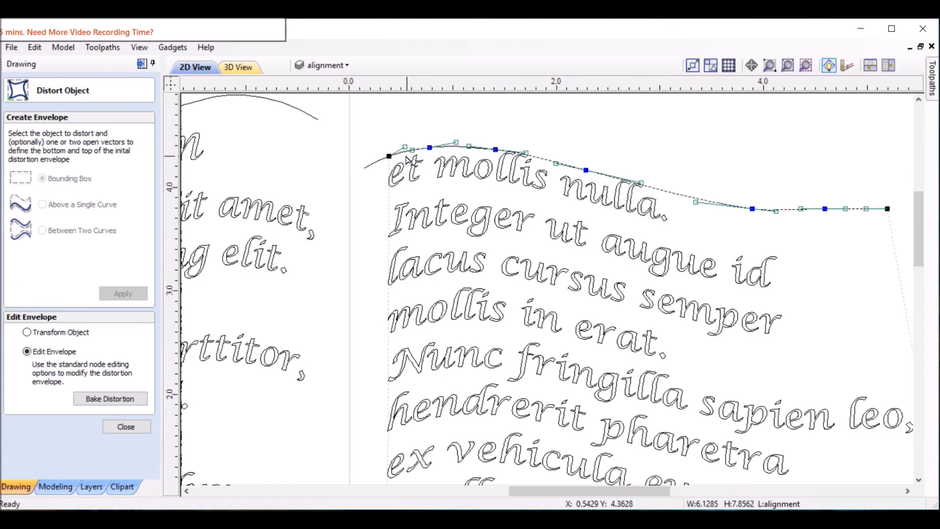
pyautogui.scroll(1, 392, 159)
pyautogui.moveTo(363, 162); pyautogui.dragTo(351, 167)
pyautogui.scroll(-3, 419, 146)
pyautogui.scroll(-3, 430, 198)
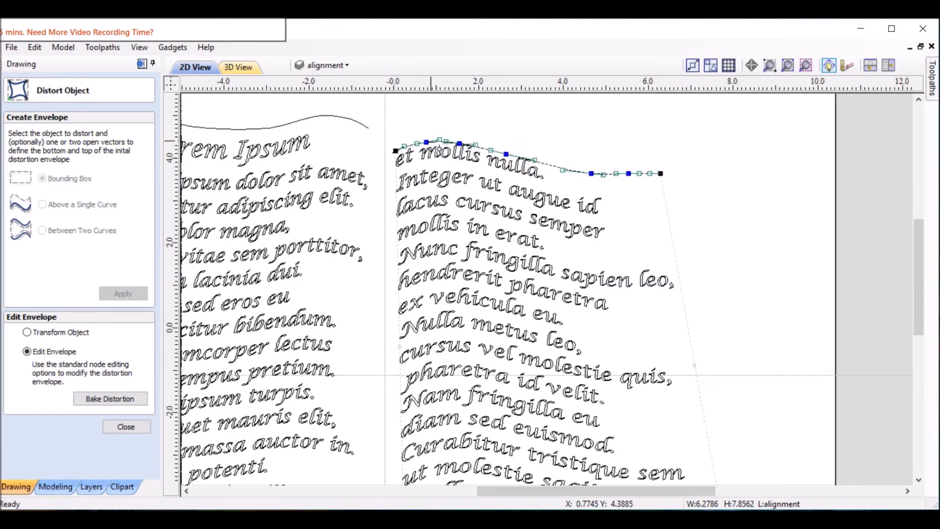
# Step: Move the right envelope's lower-left corner outward to about X 0.2 and its lower-right corner inward to about X 6.2
pyautogui.scroll(2, 412, 410)
pyautogui.scroll(1, 412, 408)
pyautogui.moveTo(429, 361); pyautogui.dragTo(417, 361)
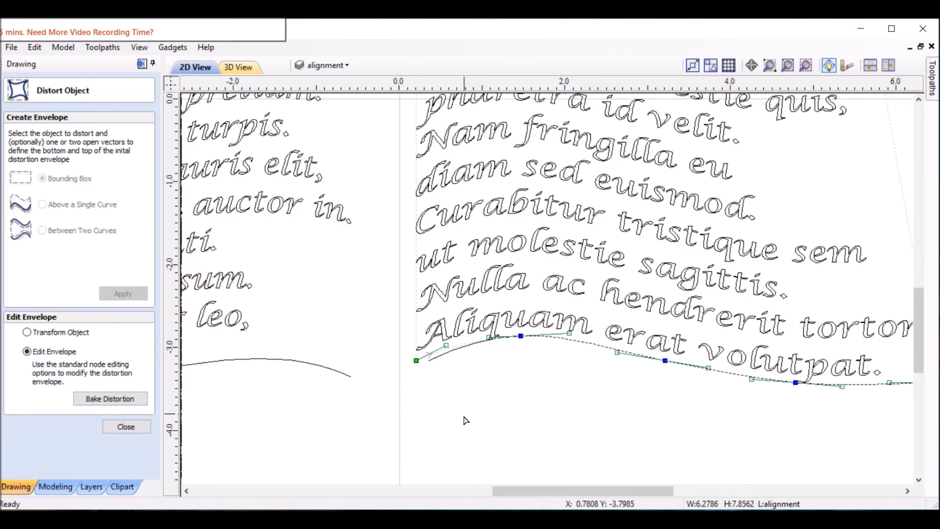
pyautogui.scroll(-1, 466, 416)
pyautogui.scroll(2, 705, 401)
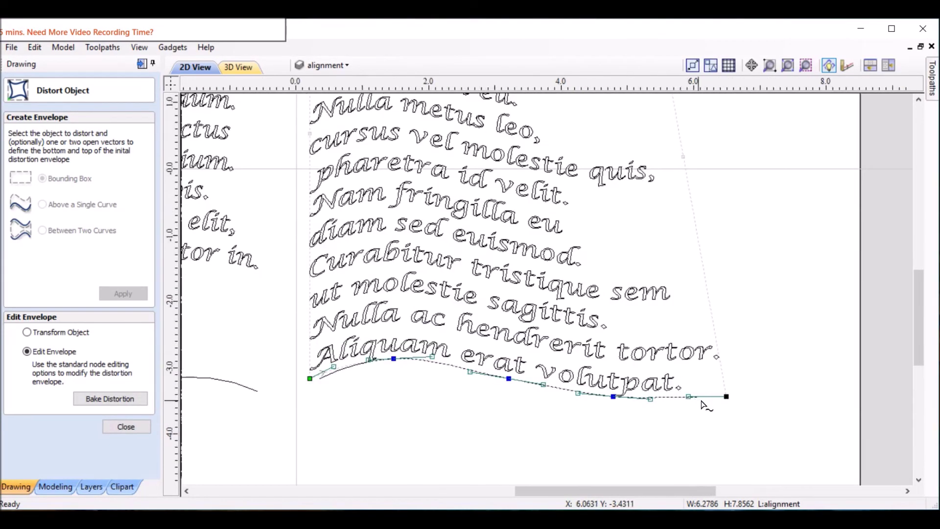
pyautogui.moveTo(743, 405); pyautogui.dragTo(714, 407)
pyautogui.scroll(-4, 590, 437)
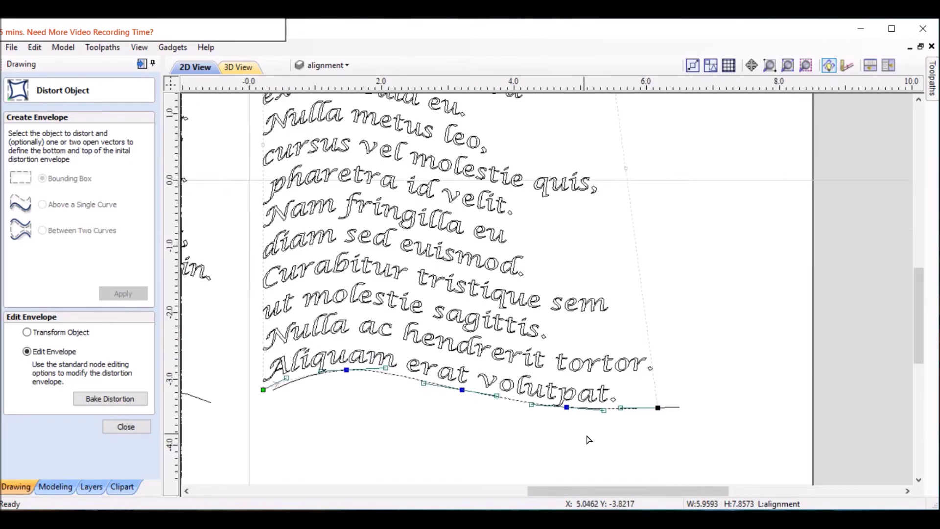
# Step: Move the right envelope's upper-right corner slightly inward to about X 5.1, then finish the distortion and deselect the text
pyautogui.scroll(3, 593, 245)
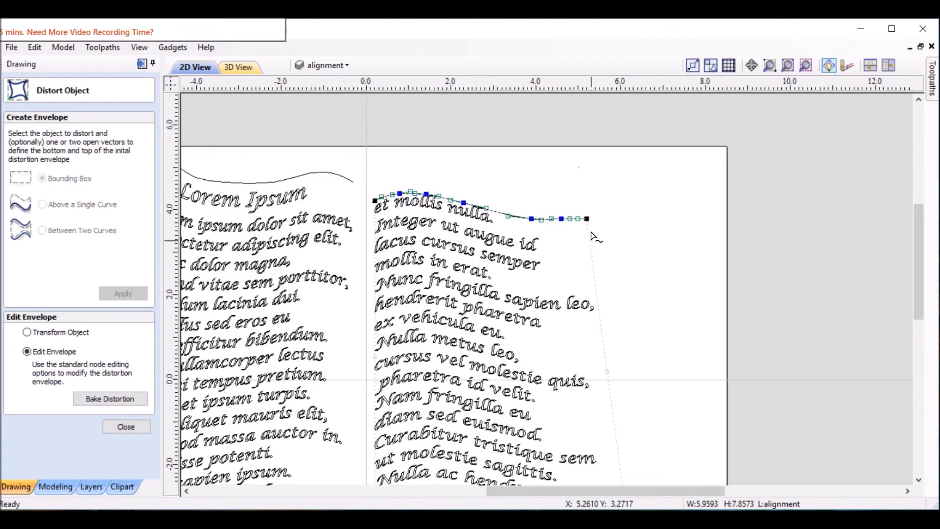
pyautogui.moveTo(590, 219); pyautogui.dragTo(578, 213)
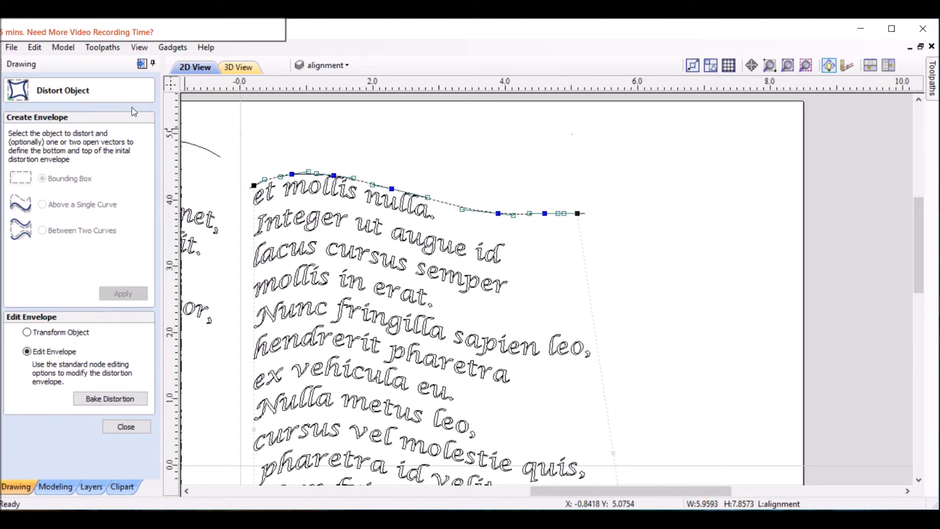
pyautogui.click(120, 429)
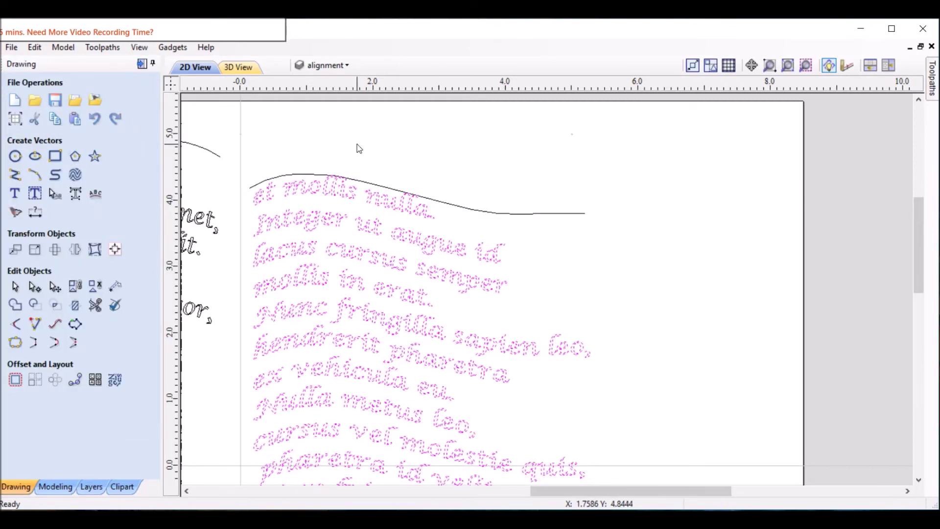
pyautogui.click(543, 182)
pyautogui.scroll(-2, 585, 189)
pyautogui.scroll(-1, 586, 189)
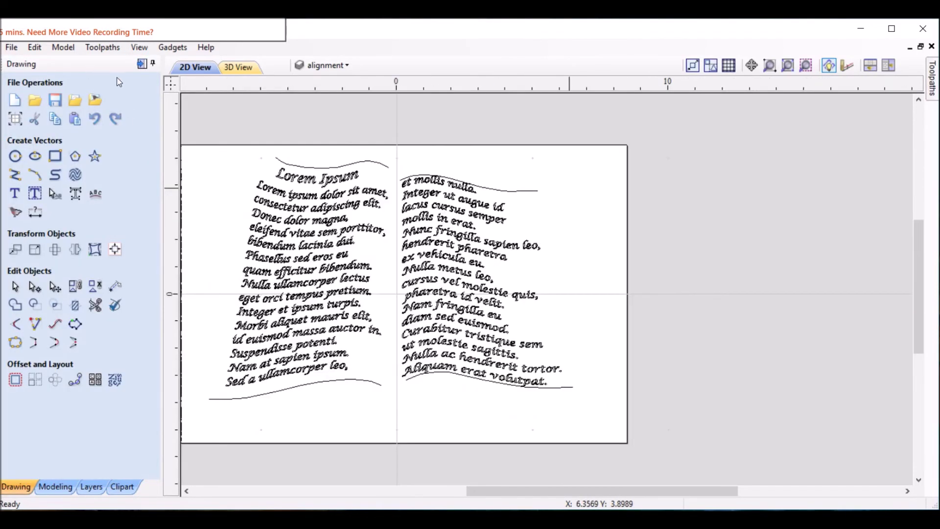
# Step: Recalculate the V-Carve 1 toolpath for the adjusted text and simulate all toolpaths from a reset preview
pyautogui.click(142, 64)
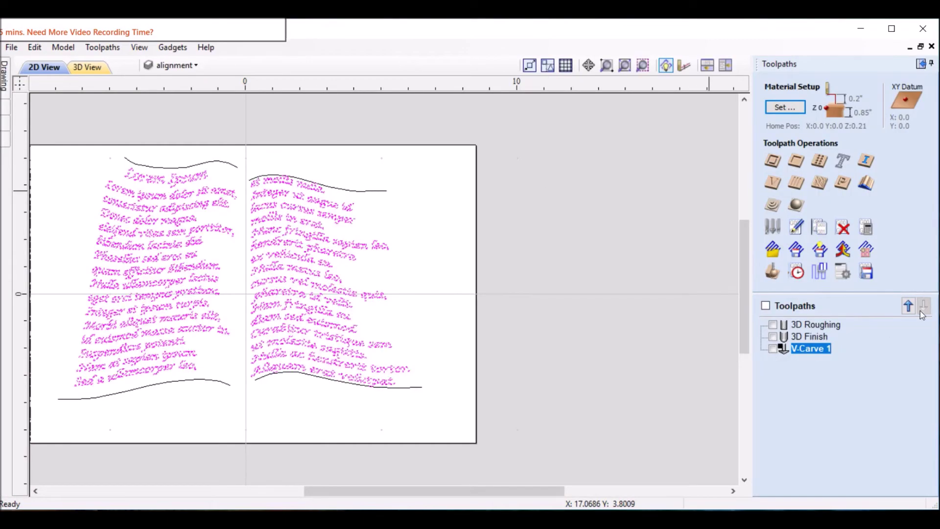
pyautogui.doubleClick(821, 351)
pyautogui.scroll(-1, 918, 357)
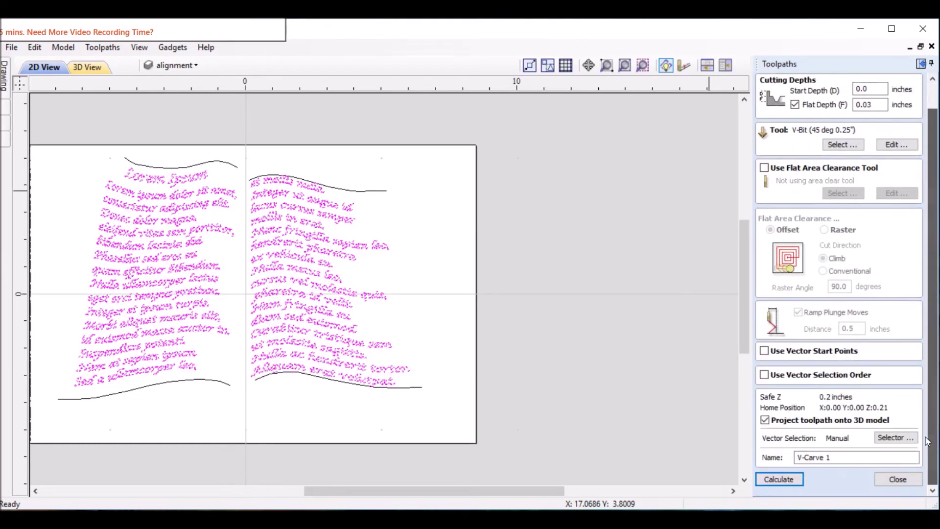
pyautogui.click(780, 479)
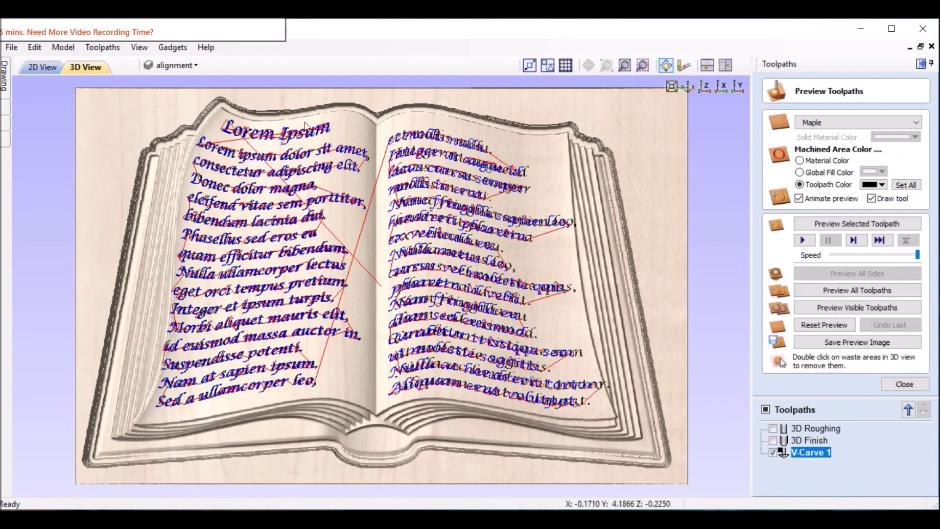
pyautogui.click(840, 326)
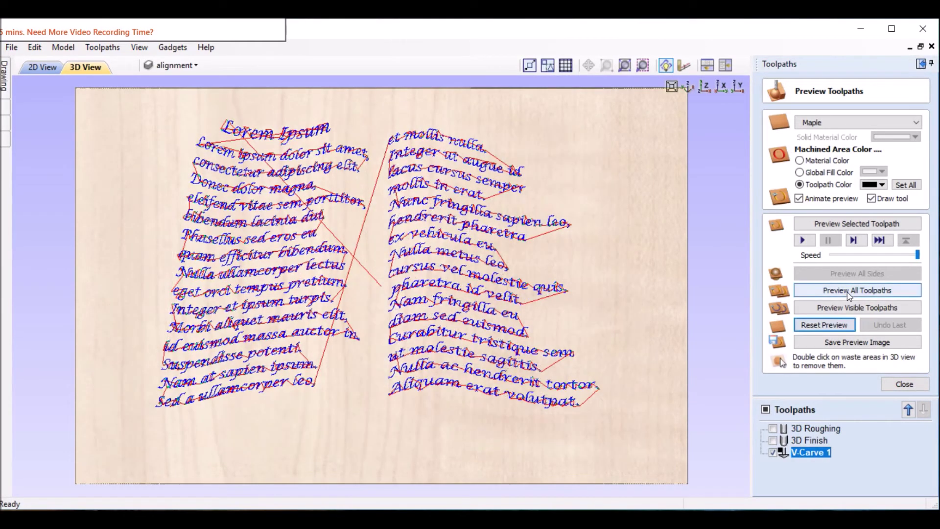
pyautogui.click(858, 292)
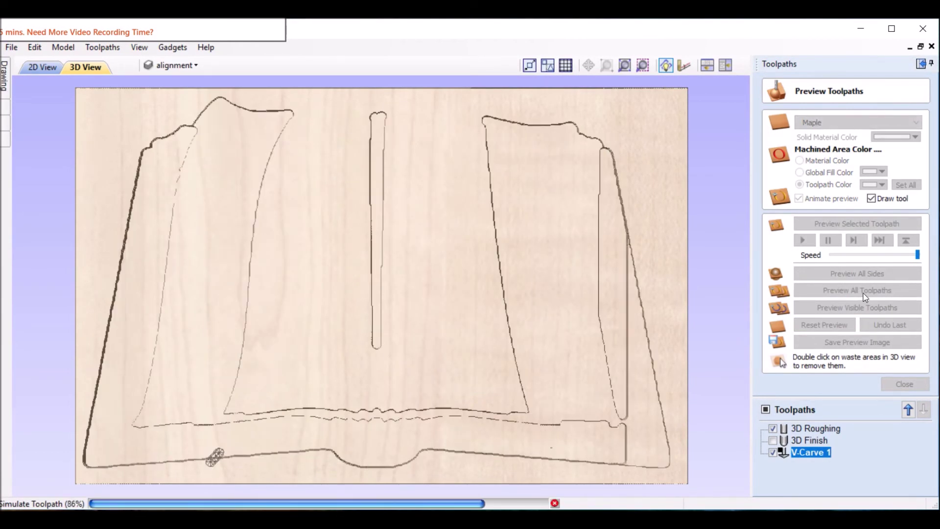
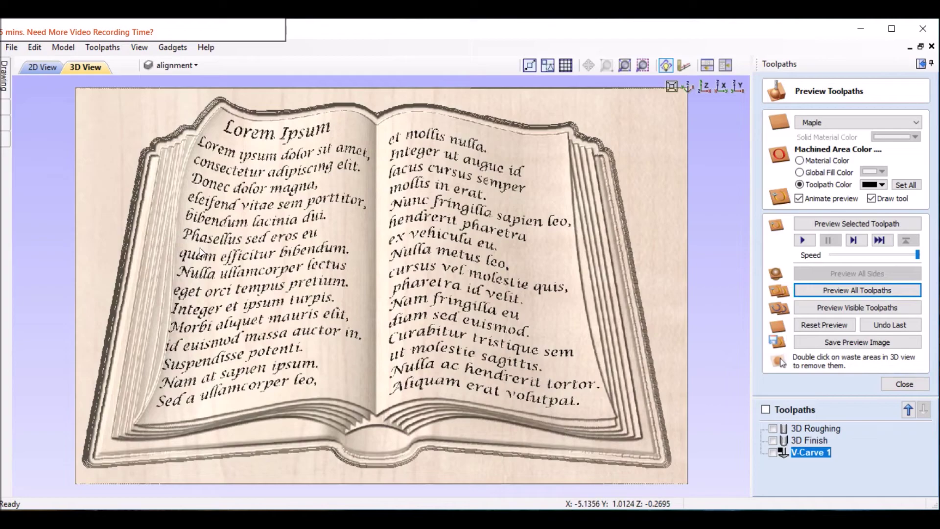
# Step: Return to the 2D drawing and bake the distortion of the left page's text, leaving nothing selected
pyautogui.click(897, 385)
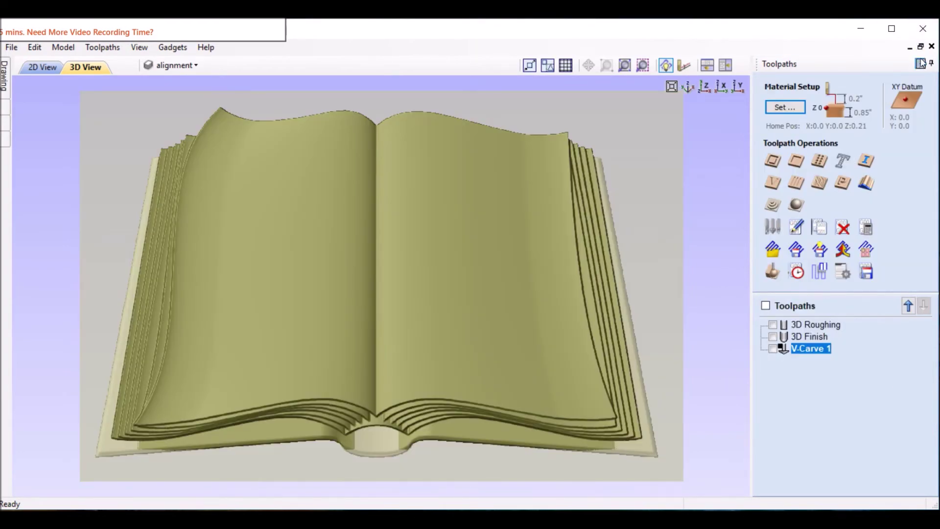
pyautogui.click(931, 63)
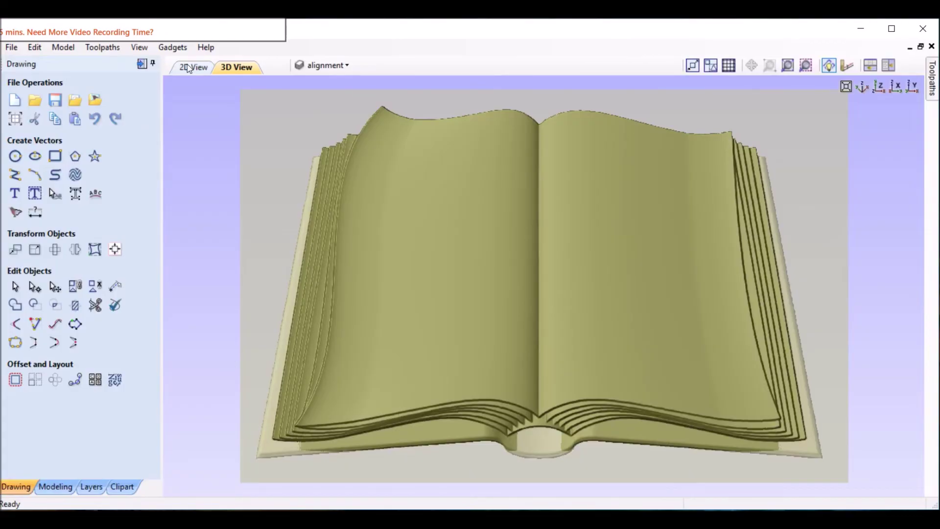
pyautogui.click(190, 68)
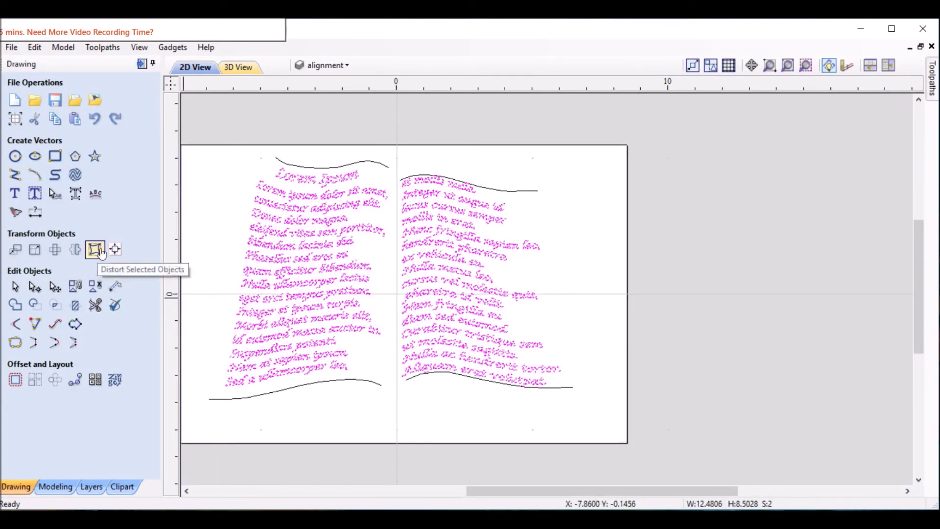
pyautogui.click(212, 299)
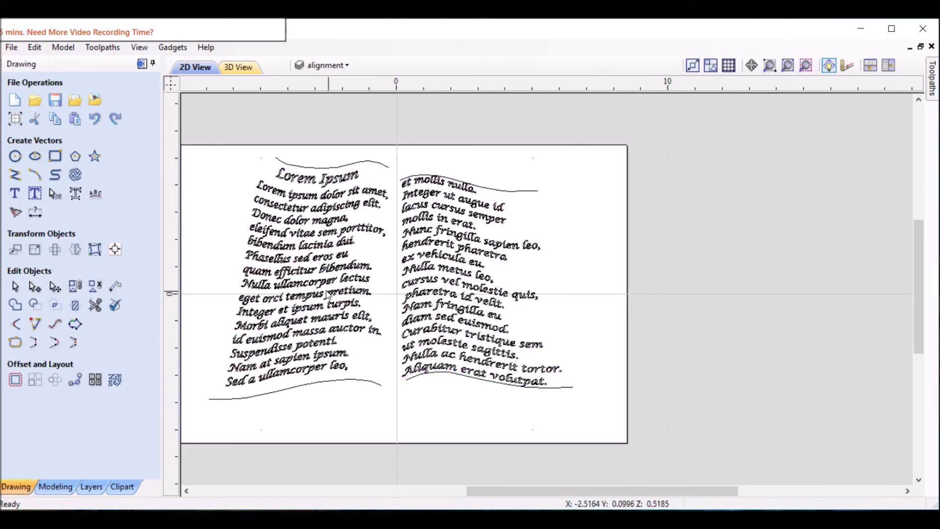
pyautogui.click(307, 296)
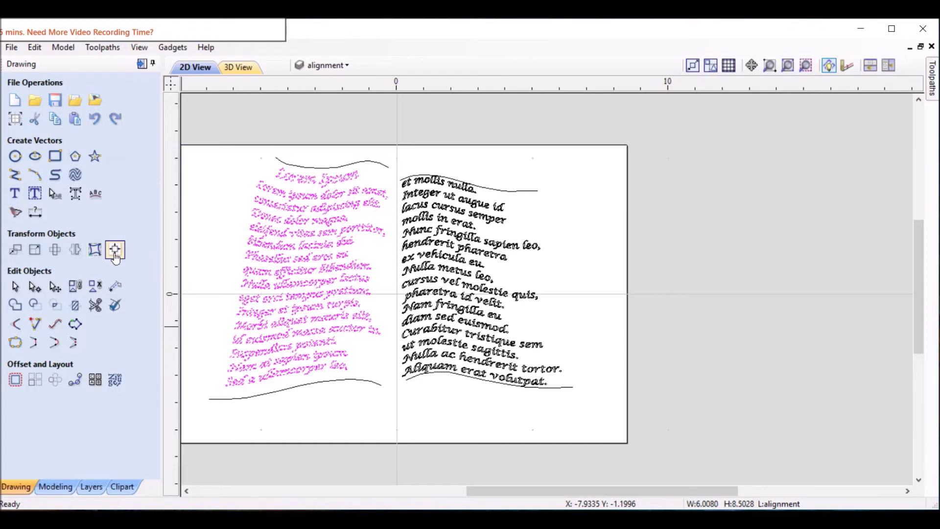
pyautogui.click(99, 248)
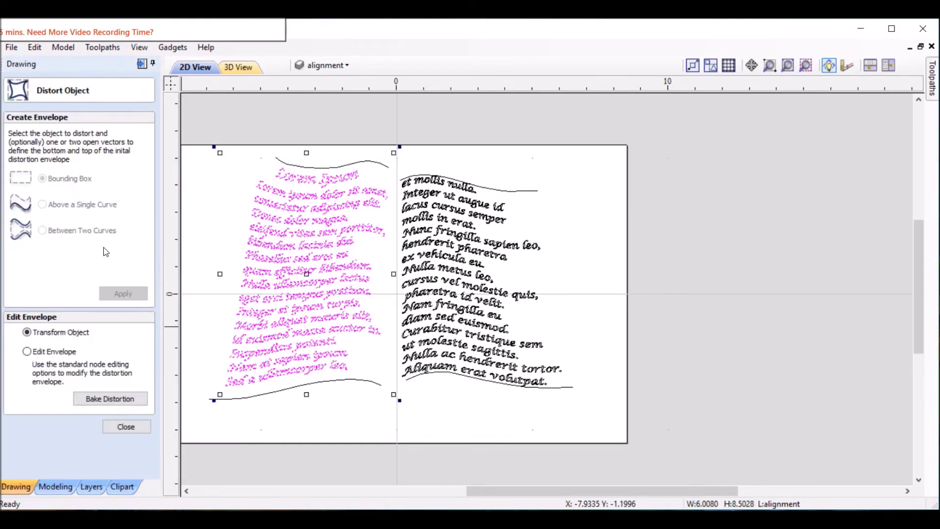
pyautogui.click(105, 400)
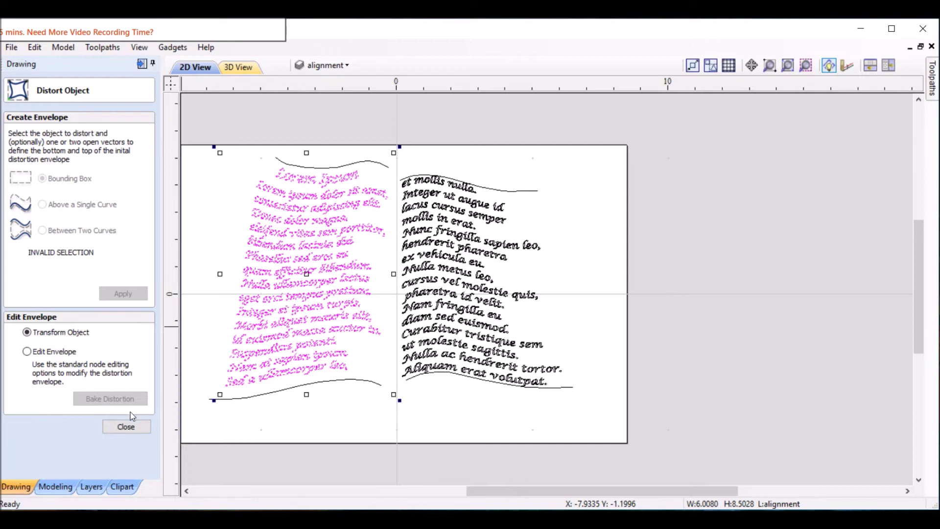
pyautogui.click(126, 428)
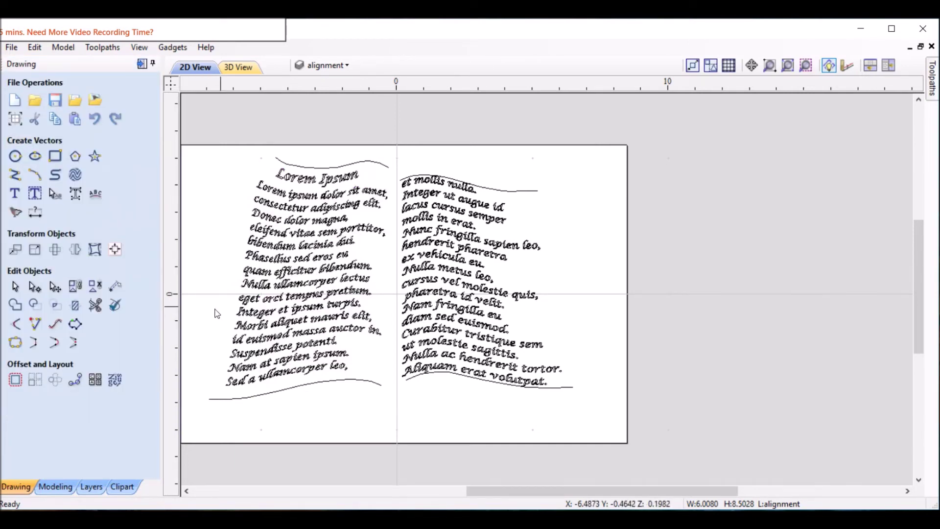
pyautogui.scroll(5, 312, 297)
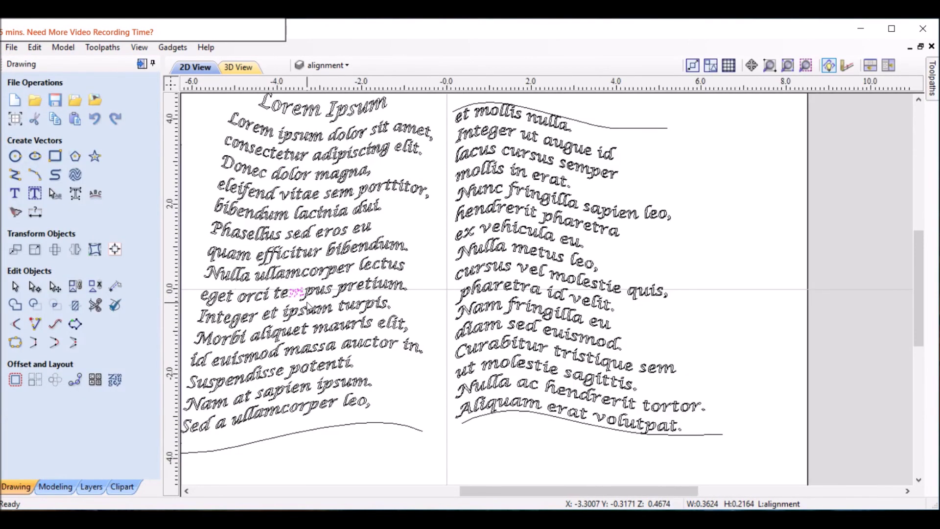
pyautogui.scroll(-5, 313, 297)
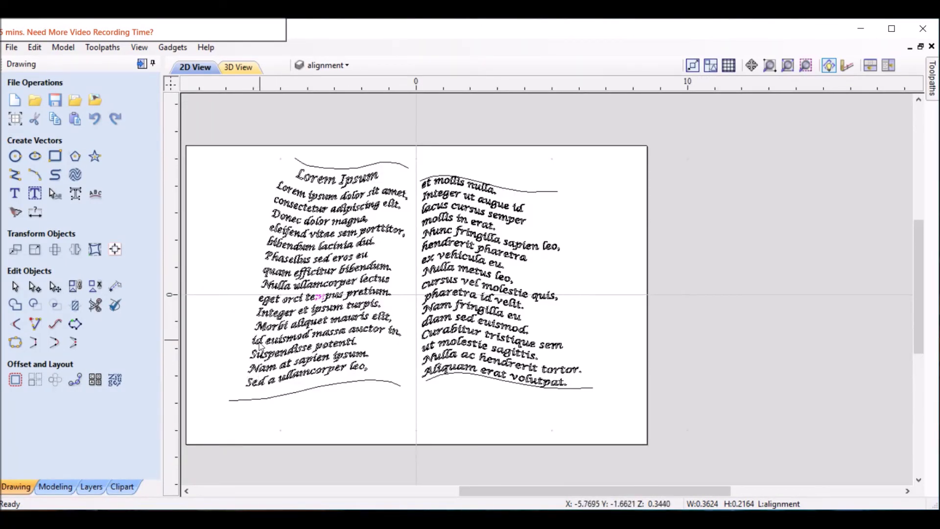
pyautogui.click(242, 228)
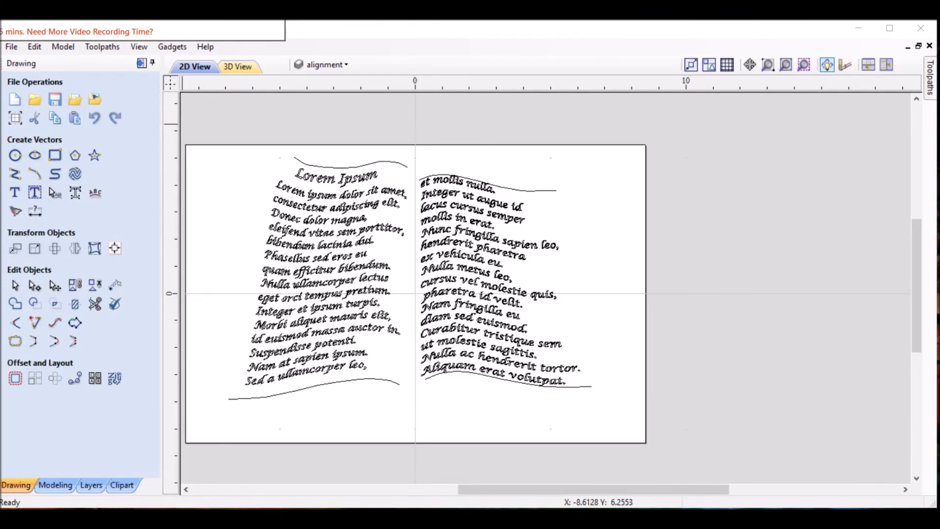
# Step: Show the 3d book layer and hide the text layer
pyautogui.click(343, 66)
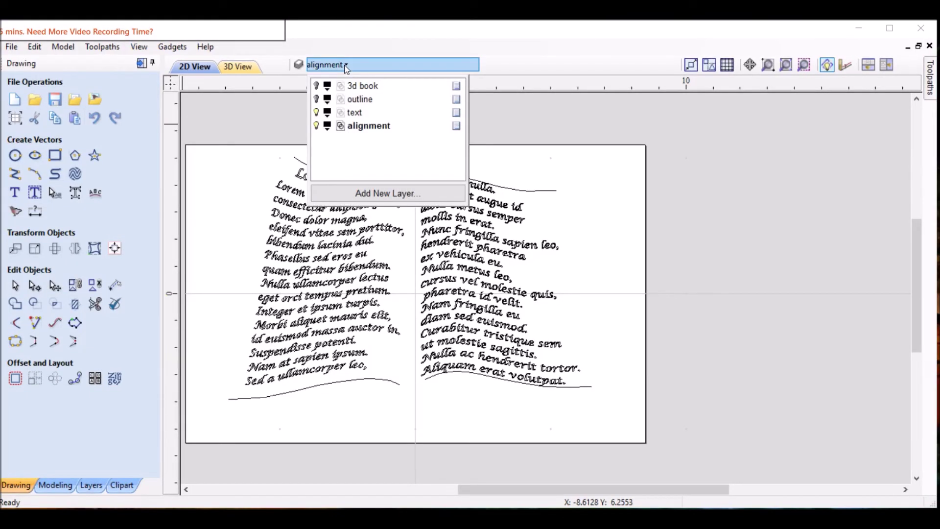
pyautogui.click(316, 86)
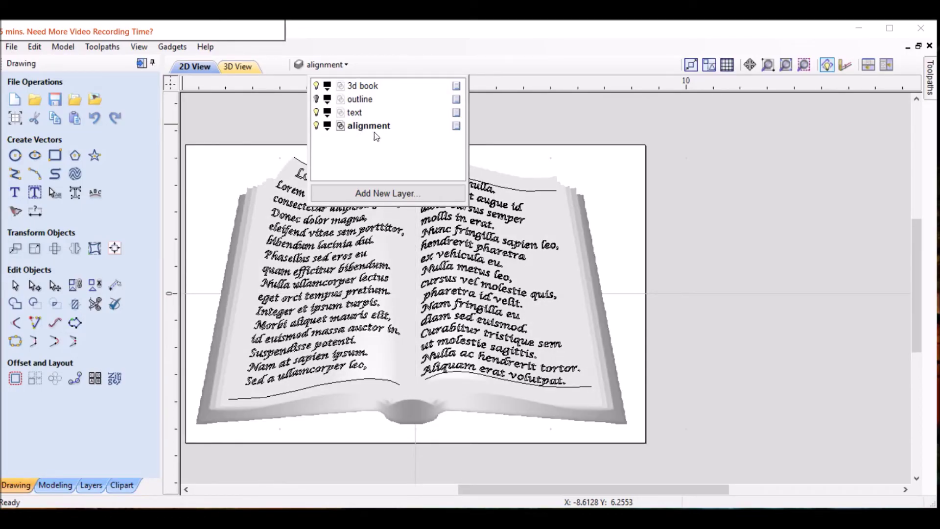
pyautogui.click(233, 163)
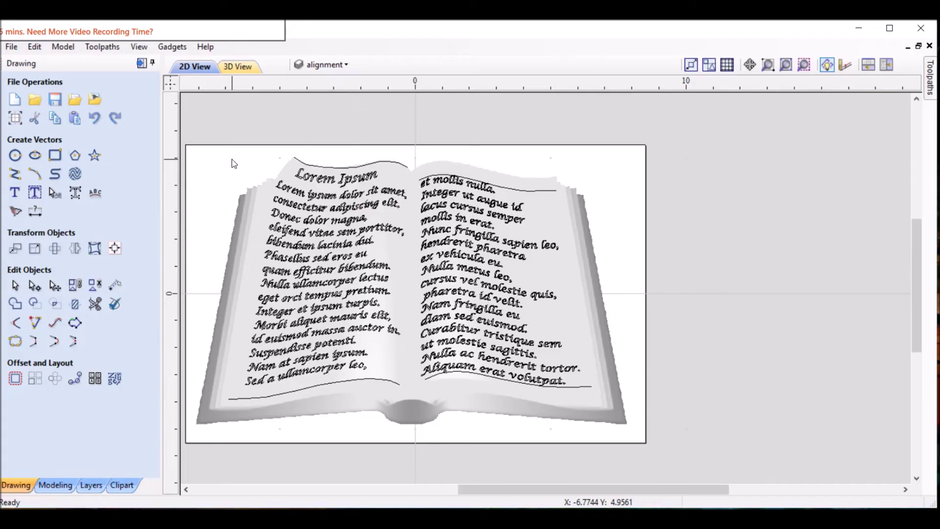
pyautogui.click(343, 65)
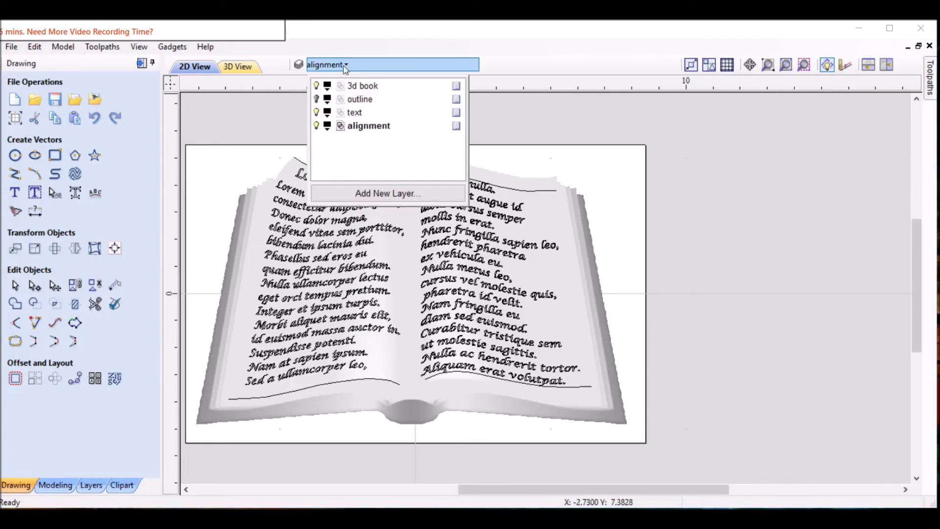
pyautogui.click(317, 113)
pyautogui.click(311, 231)
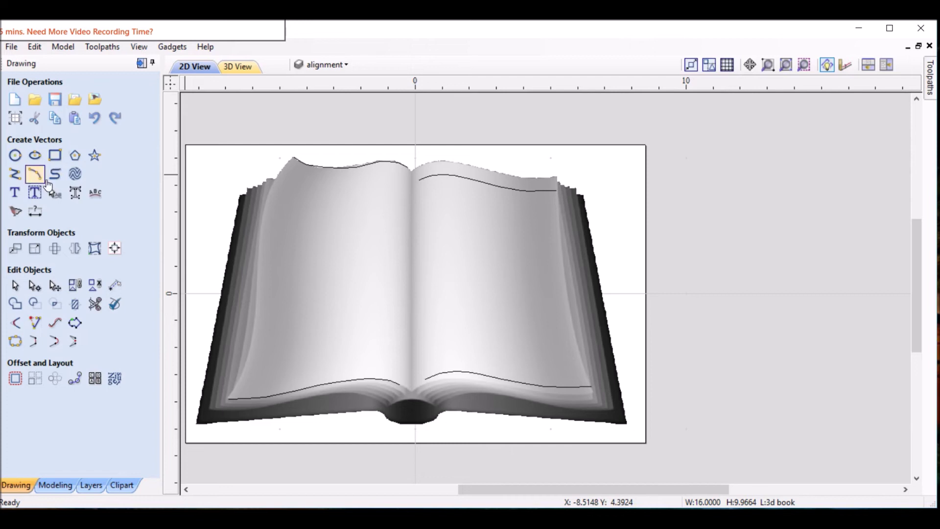
# Step: Start a smooth curve along the left page's outer edge, from about X -4.8, Y 4.7 down to about Y 2.4
pyautogui.scroll(4, 264, 187)
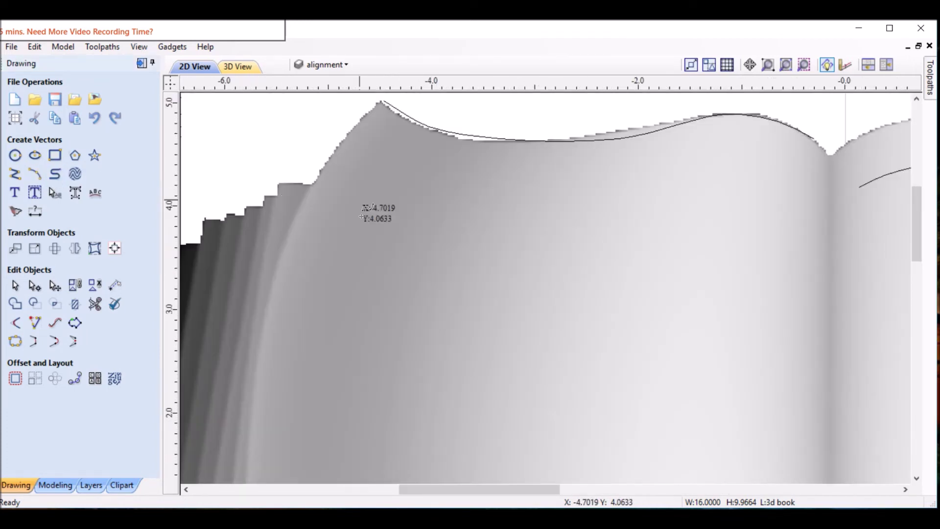
pyautogui.click(348, 134)
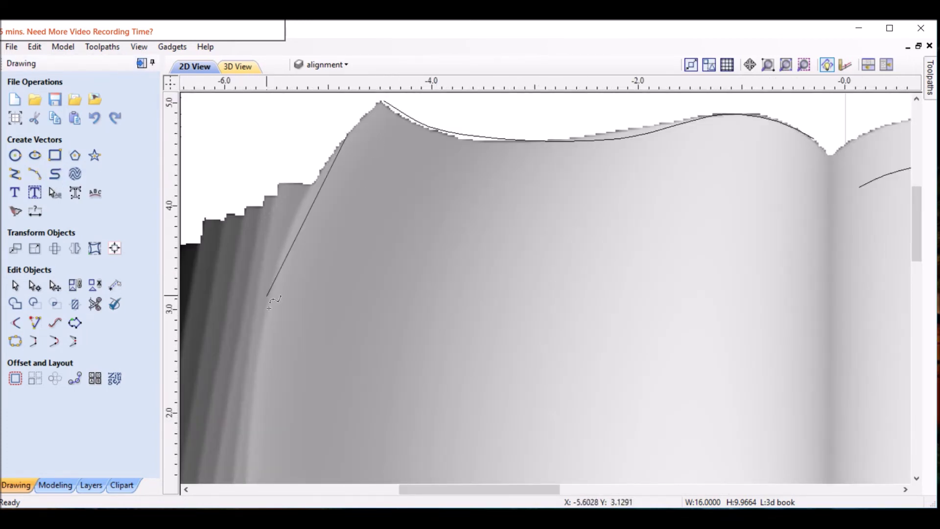
pyautogui.click(280, 269)
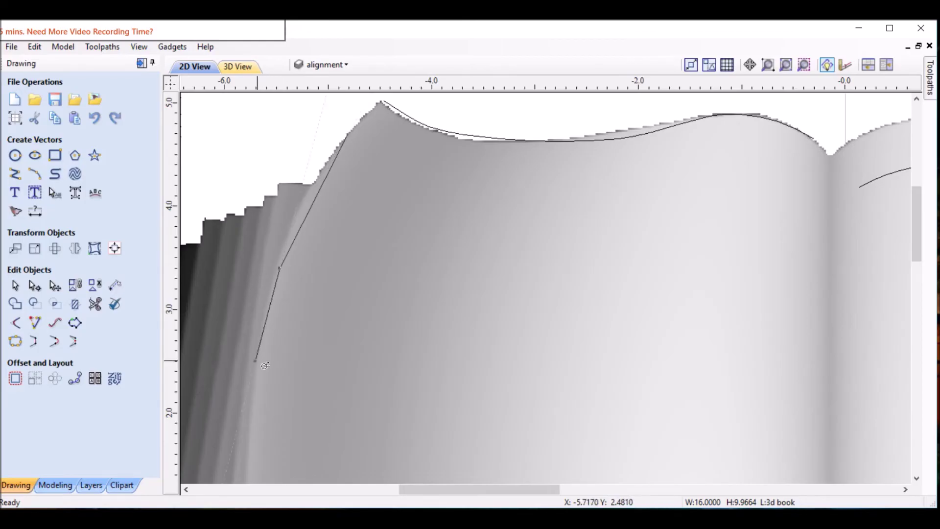
pyautogui.scroll(2, 238, 391)
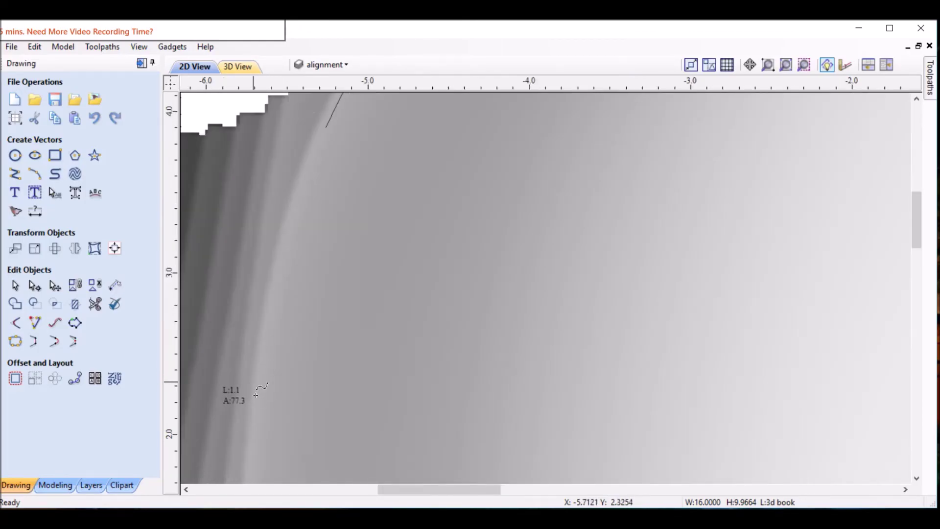
pyautogui.scroll(-5, 245, 387)
pyautogui.click(260, 370)
pyautogui.scroll(-5, 303, 313)
pyautogui.scroll(3, 355, 342)
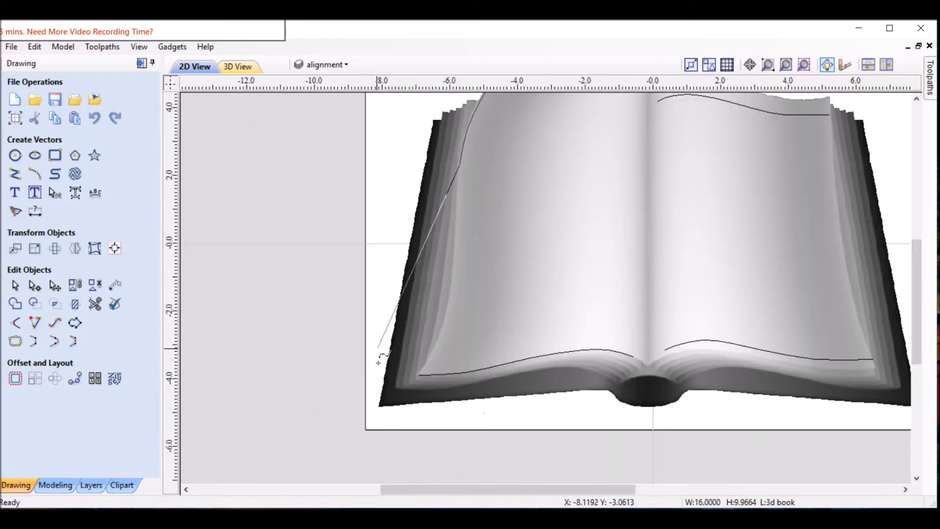
# Step: Continue the curve down the left page's outer edge through about X -5.8, Y 0.8 to the page's lower-left corner and finish it
pyautogui.scroll(2, 496, 299)
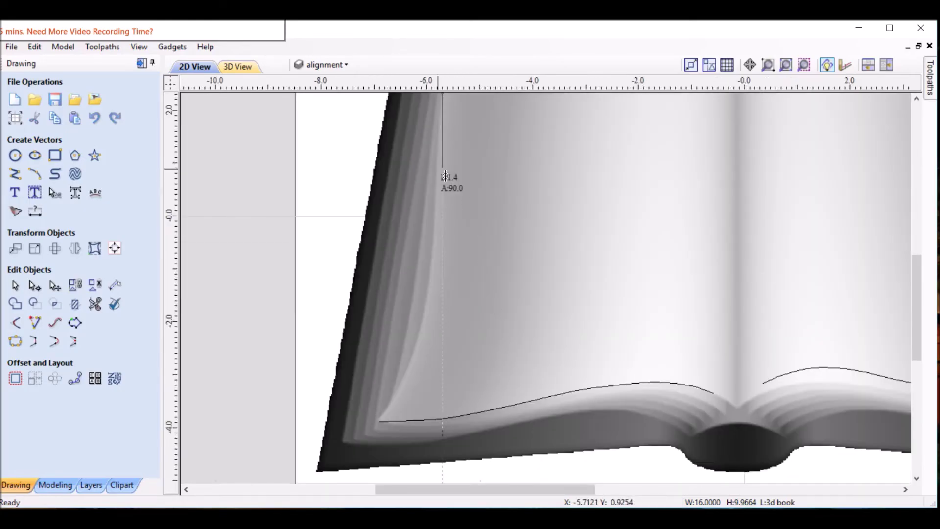
pyautogui.scroll(2, 439, 184)
pyautogui.click(439, 174)
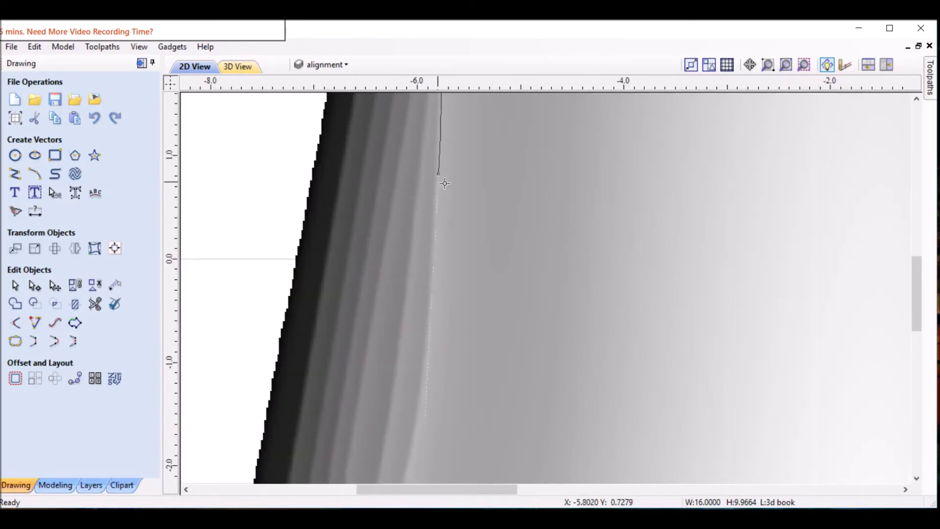
pyautogui.click(431, 370)
pyautogui.scroll(-4, 458, 445)
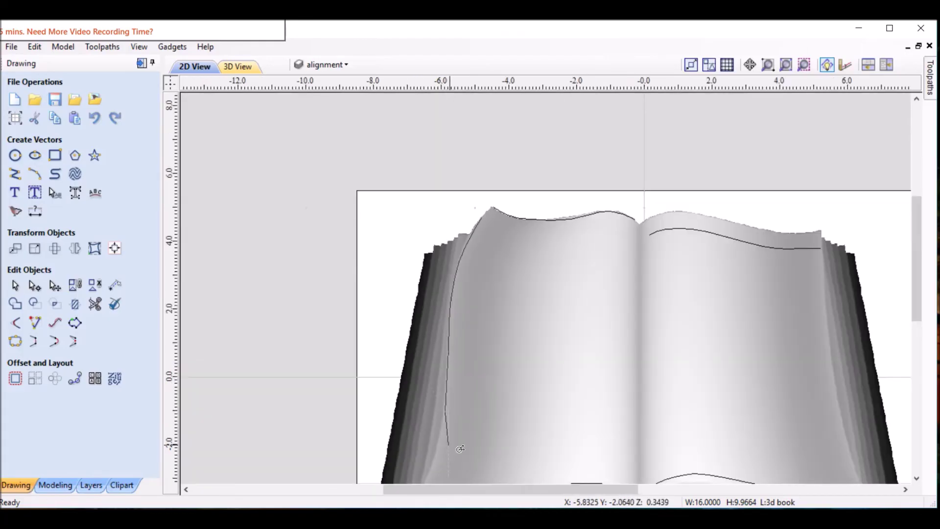
pyautogui.scroll(2, 480, 453)
pyautogui.scroll(2, 515, 386)
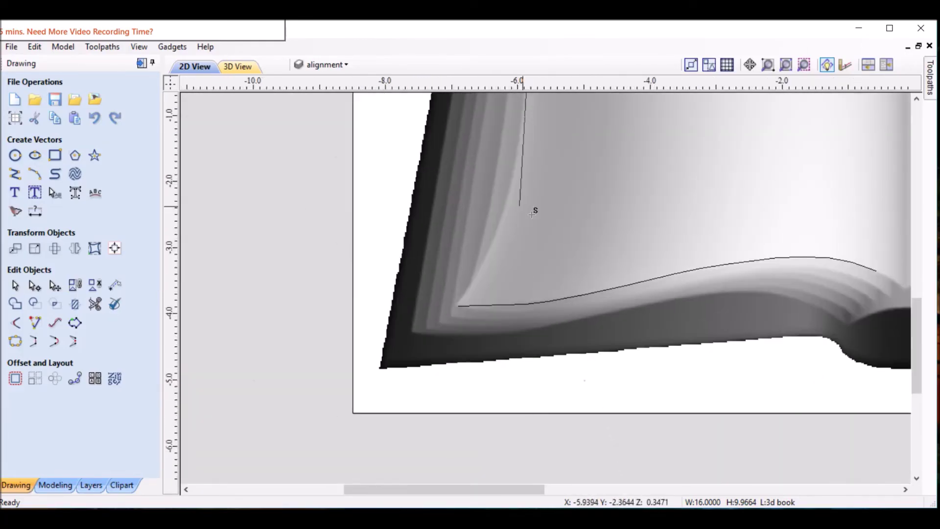
pyautogui.click(470, 311)
pyautogui.press('Escape')
pyautogui.press('F6')
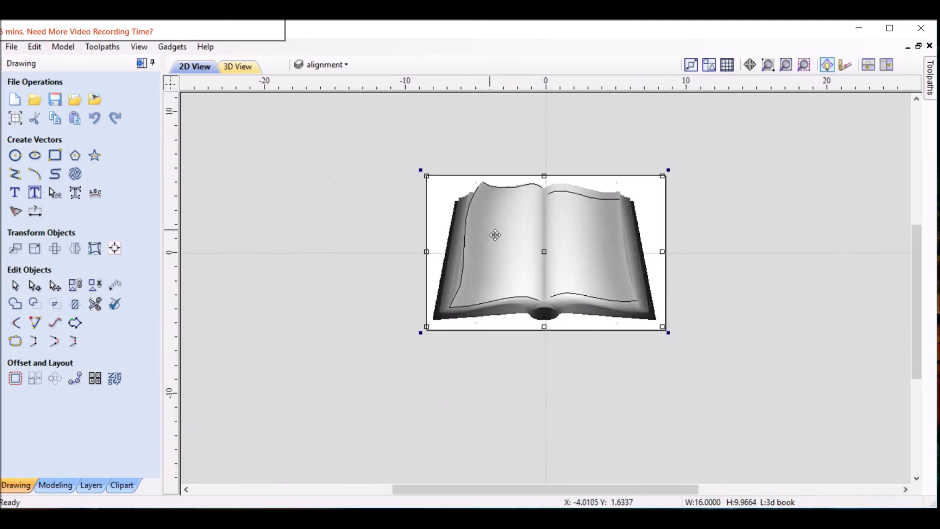
# Step: Show the text layer again and hide the 3d book layer to compare the left text with the new edge curve
pyautogui.moveTo(496, 235); pyautogui.dragTo(363, 237, button='middle')
pyautogui.scroll(4, 388, 211)
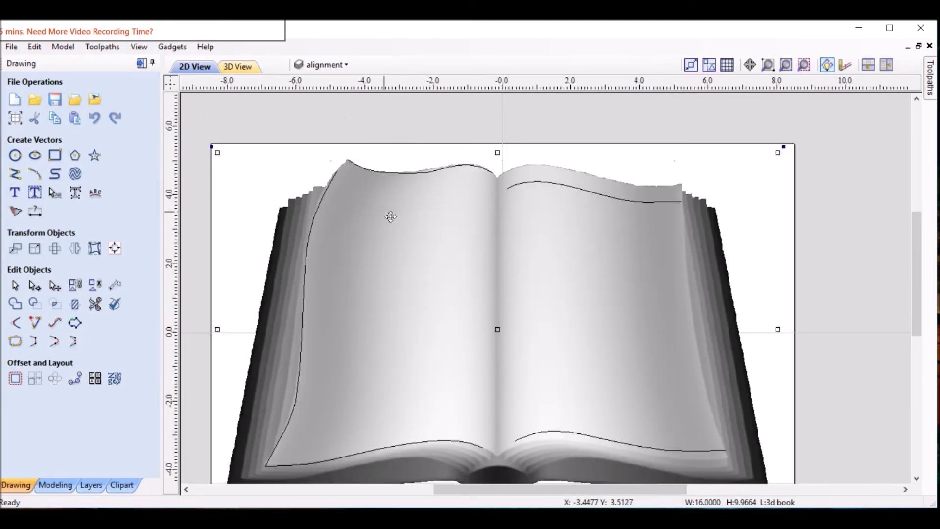
pyautogui.click(324, 68)
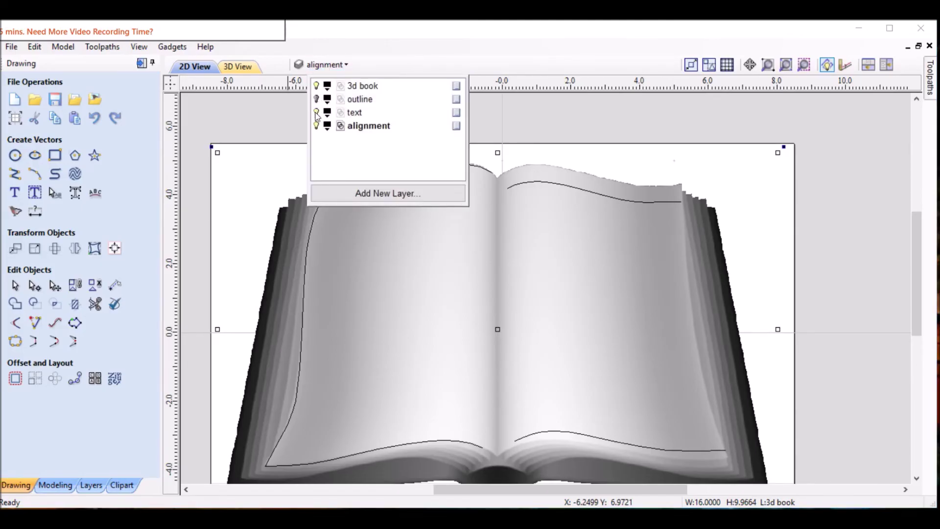
pyautogui.click(316, 113)
pyautogui.click(316, 86)
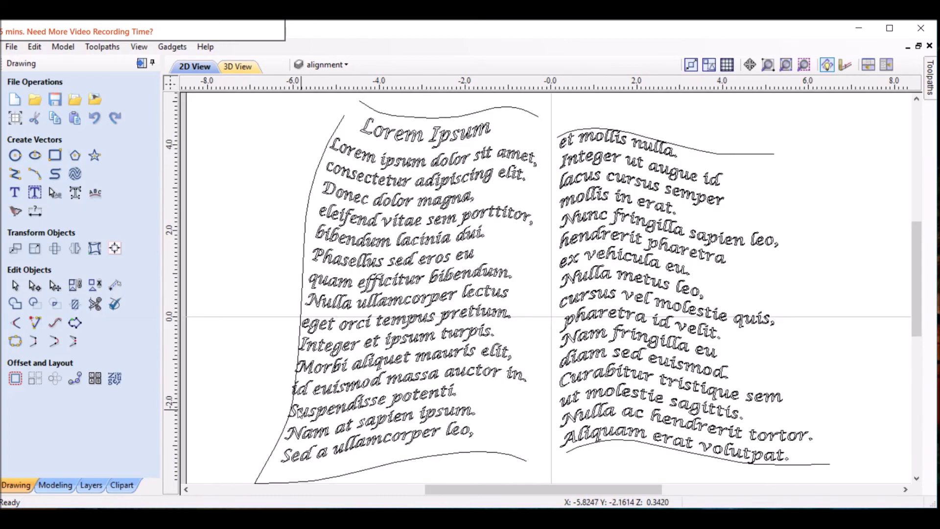
pyautogui.scroll(3, 306, 404)
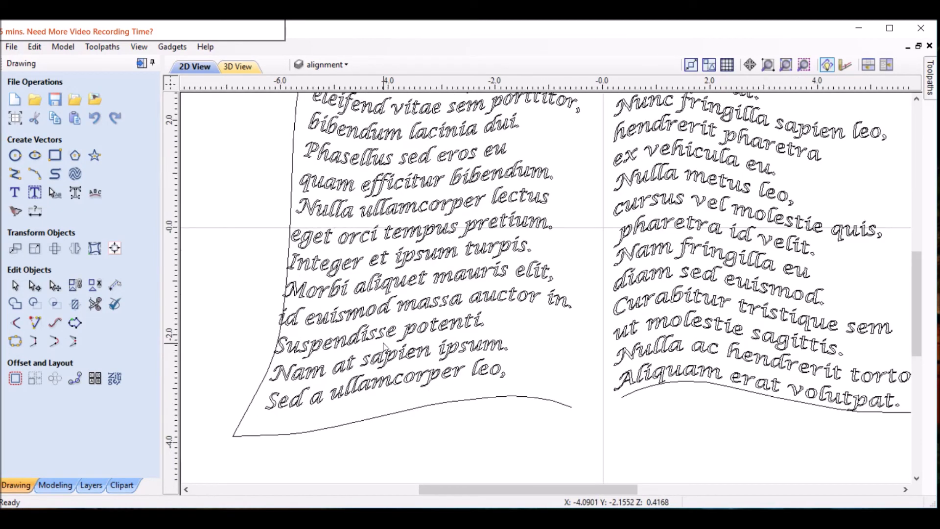
# Step: Select all letters of the left page's "Suspendisse potenti." line and nudge the line right, clear of the outer edge curve
pyautogui.click(267, 342)
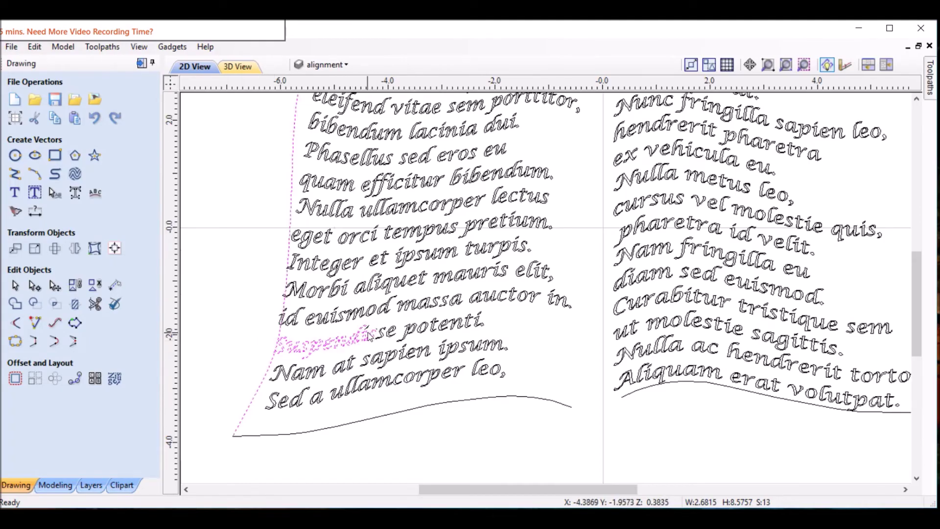
pyautogui.scroll(2, 368, 336)
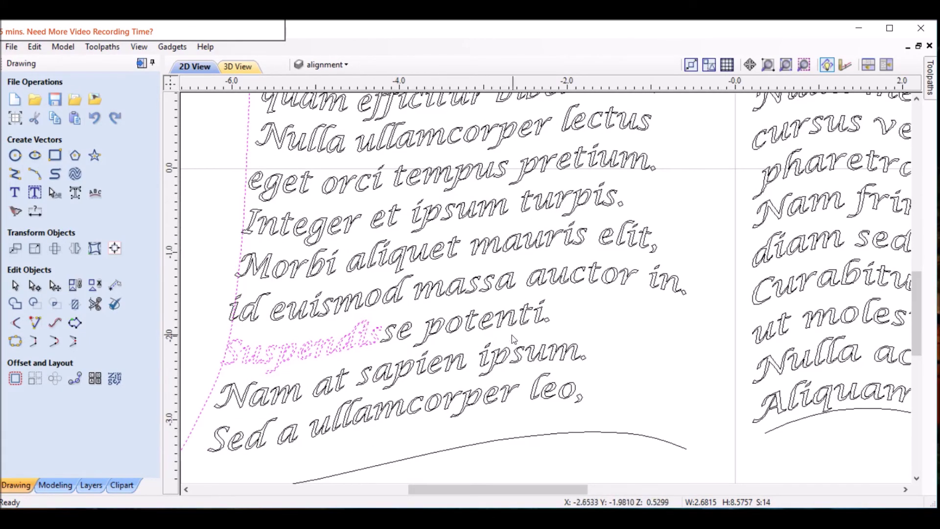
pyautogui.moveTo(551, 345); pyautogui.dragTo(370, 326)
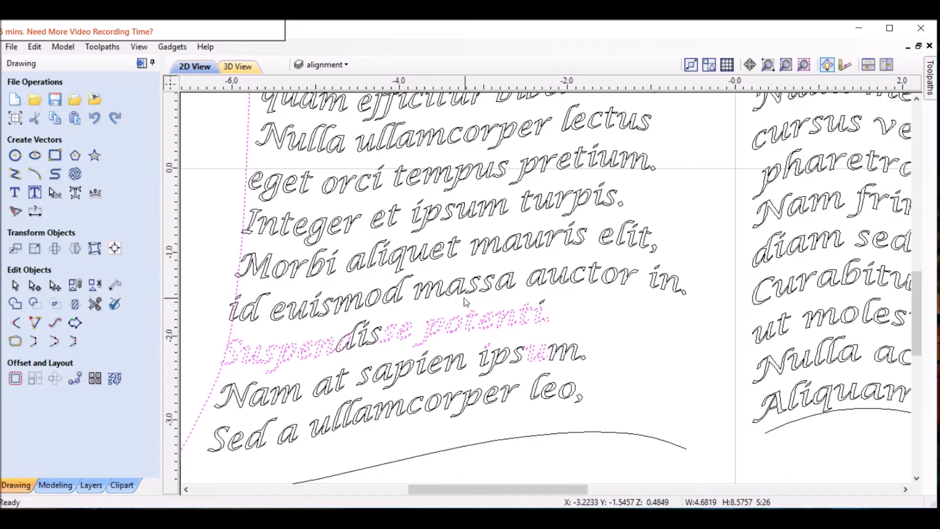
pyautogui.keyDown('ctrl'); pyautogui.click(474, 348); pyautogui.keyUp('ctrl')
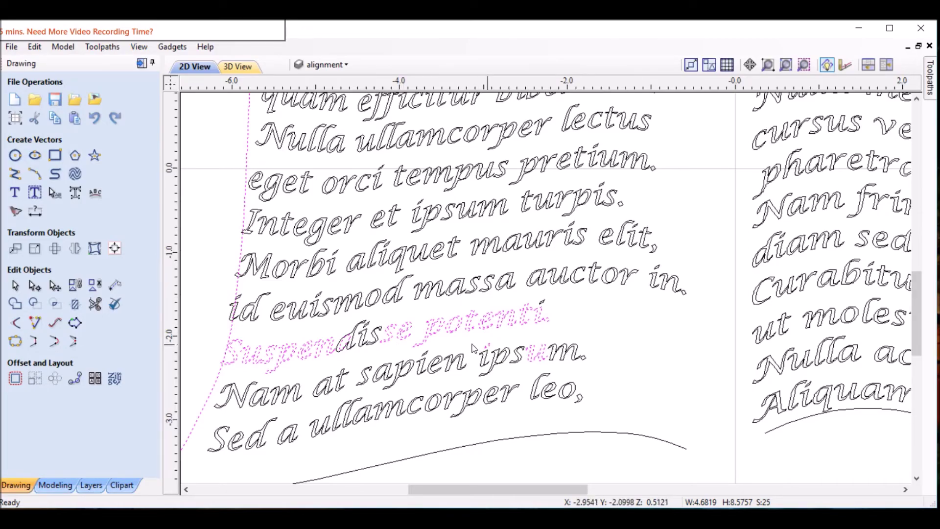
pyautogui.keyDown('shift'); pyautogui.click(362, 327); pyautogui.keyUp('shift')
pyautogui.keyDown('shift'); pyautogui.click(378, 337); pyautogui.keyUp('shift')
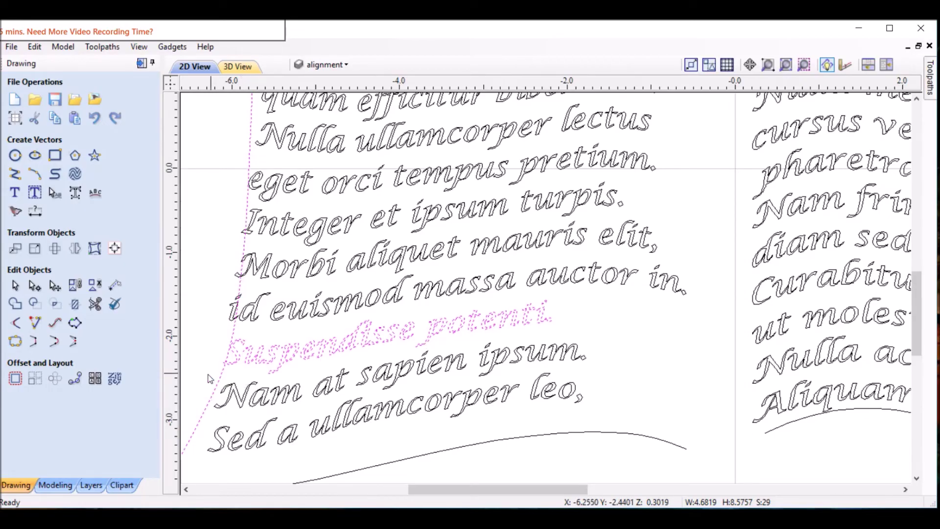
pyautogui.keyDown('shift'); pyautogui.click(221, 380); pyautogui.keyUp('shift')
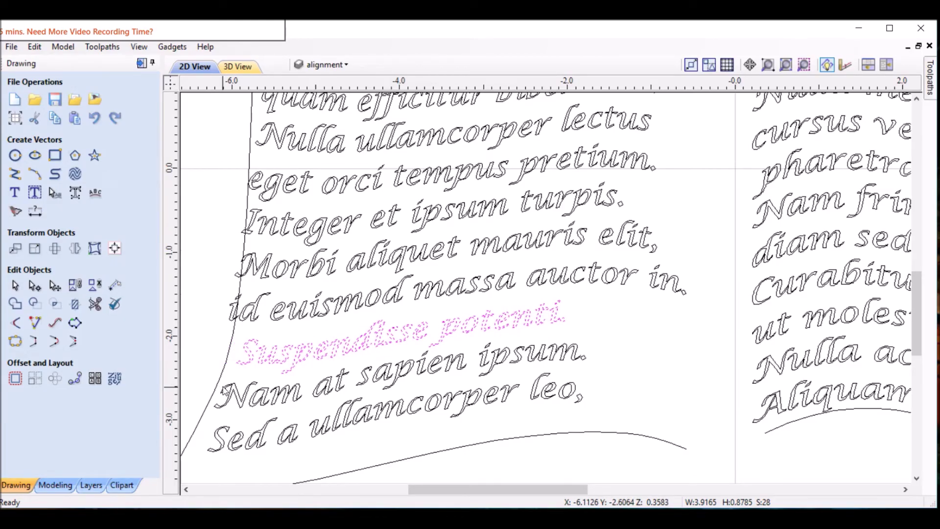
pyautogui.click(308, 413)
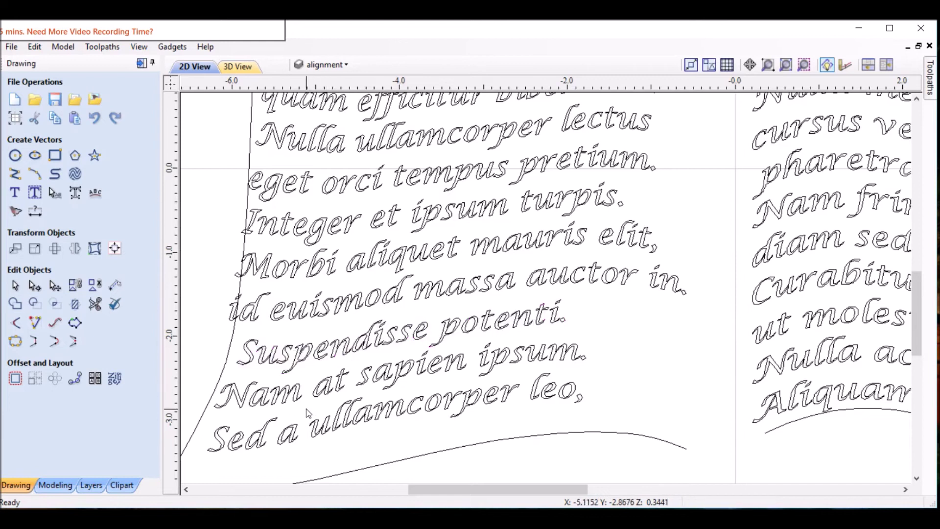
# Step: Select the whole "Nam at sapien ipsum." line on the left page and nudge it slightly right, away from the edge curve
pyautogui.click(231, 392)
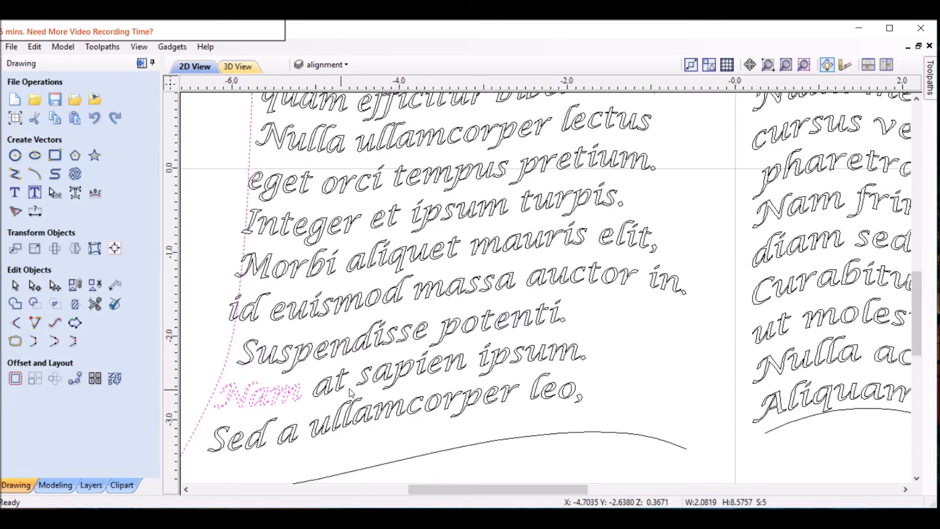
pyautogui.keyDown('ctrl'); pyautogui.click(224, 375); pyautogui.keyUp('ctrl')
pyautogui.keyDown('shift'); pyautogui.click(318, 382); pyautogui.keyUp('shift')
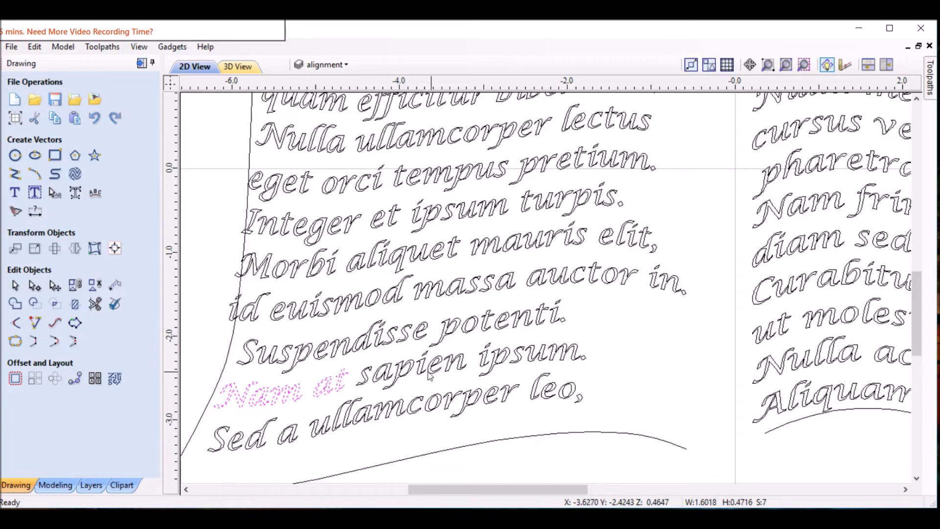
pyautogui.keyDown('shift'); pyautogui.click(422, 353); pyautogui.keyUp('shift')
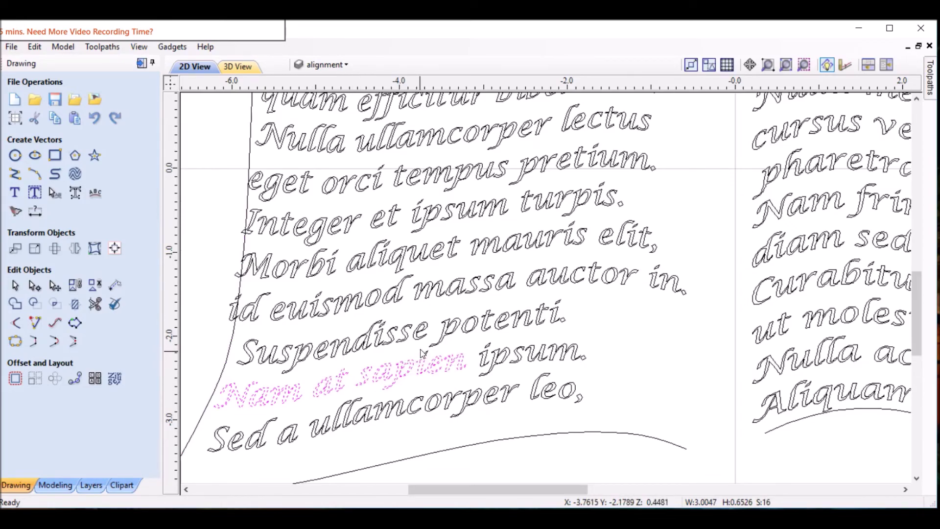
pyautogui.keyDown('shift'); pyautogui.click(425, 356); pyautogui.keyUp('shift')
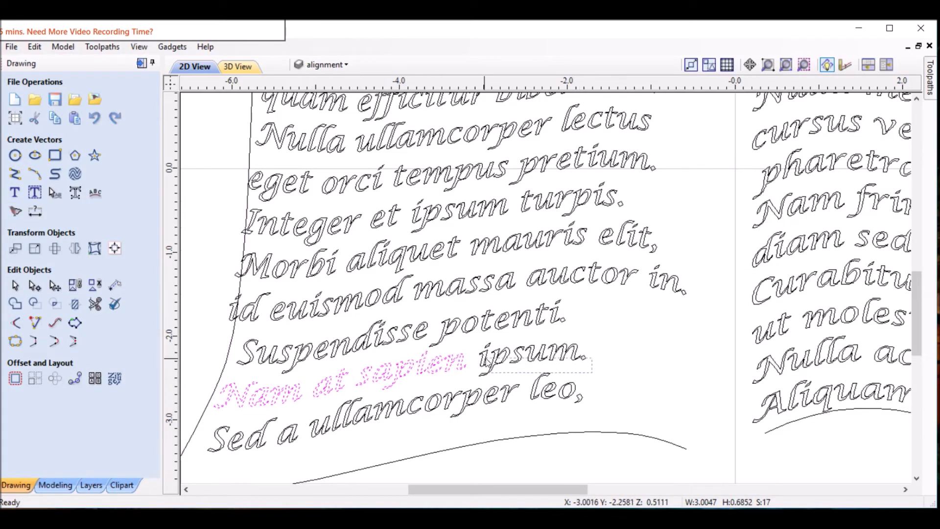
pyautogui.keyDown('shift'); pyautogui.click(476, 354); pyautogui.keyUp('shift')
pyautogui.press('Right')
pyautogui.press('Right')
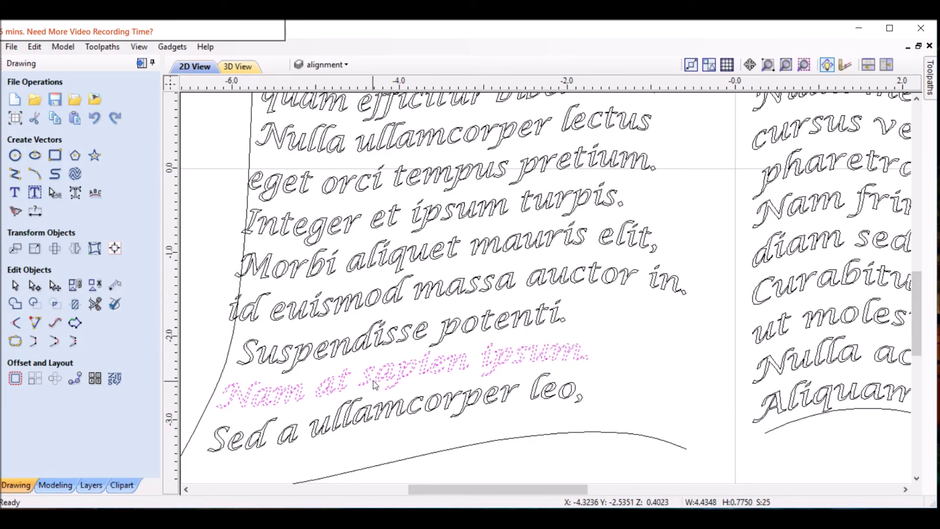
pyautogui.click(285, 327)
# Step: Select the whole "id euismod massa auctor in." line and nudge it right until it starts inside the page edge curve
pyautogui.moveTo(248, 314); pyautogui.dragTo(223, 288)
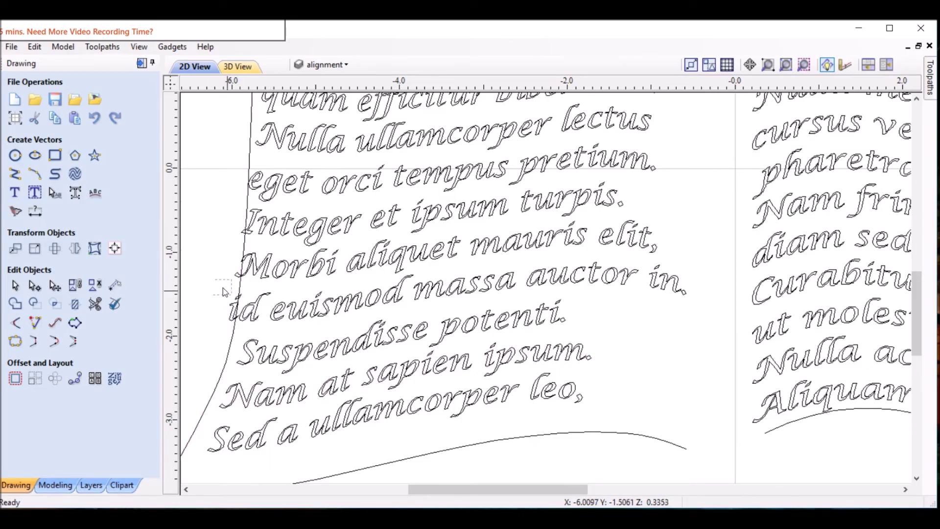
pyautogui.moveTo(280, 330); pyautogui.dragTo(280, 330)
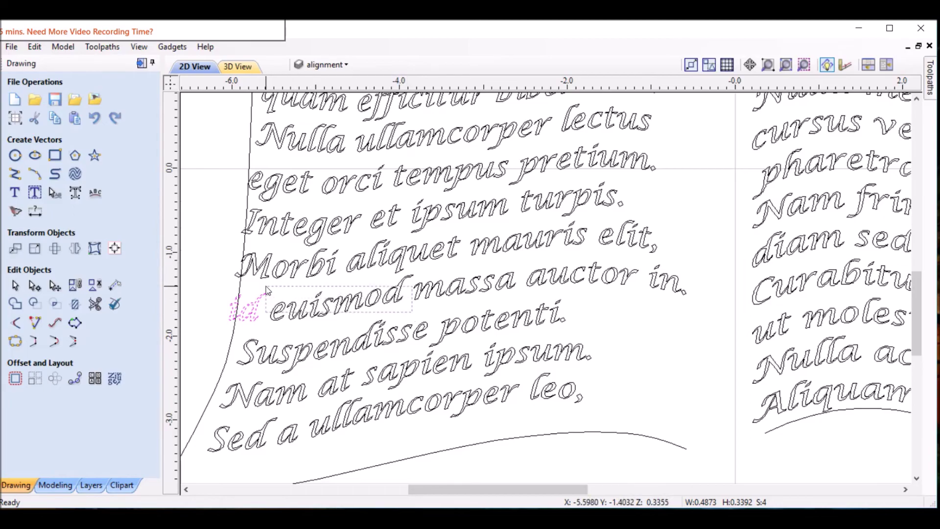
pyautogui.keyDown('shift'); pyautogui.click(274, 308); pyautogui.keyUp('shift')
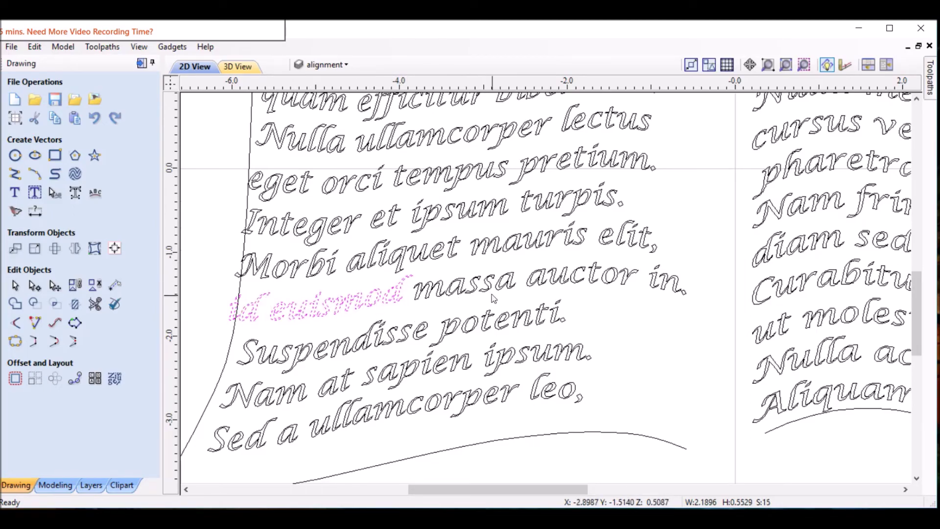
pyautogui.moveTo(519, 299); pyautogui.dragTo(414, 278)
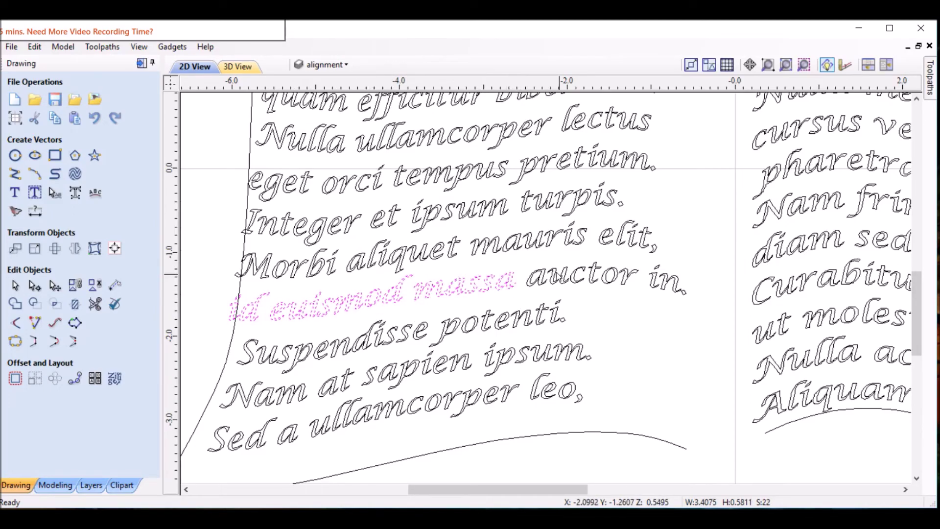
pyautogui.moveTo(691, 303); pyautogui.dragTo(524, 261)
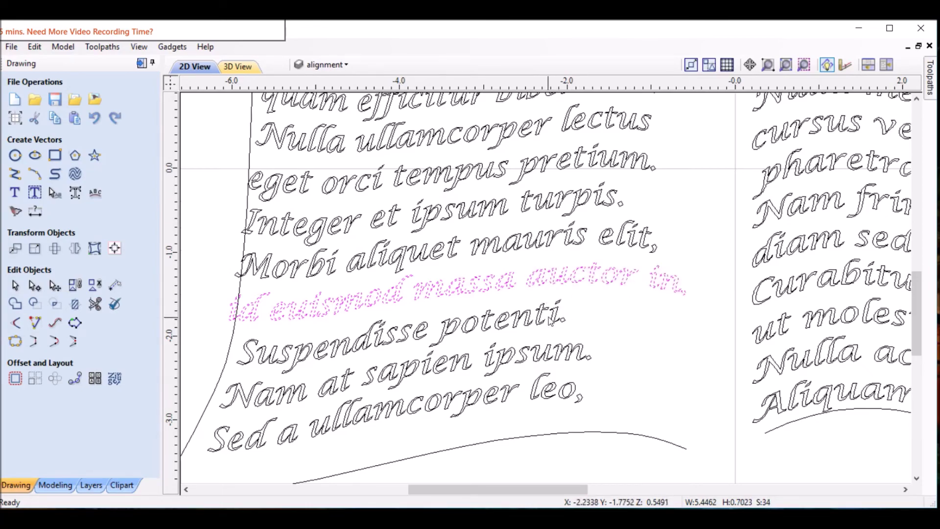
pyautogui.press('Right')
pyautogui.press('Right')
pyautogui.press('Right')
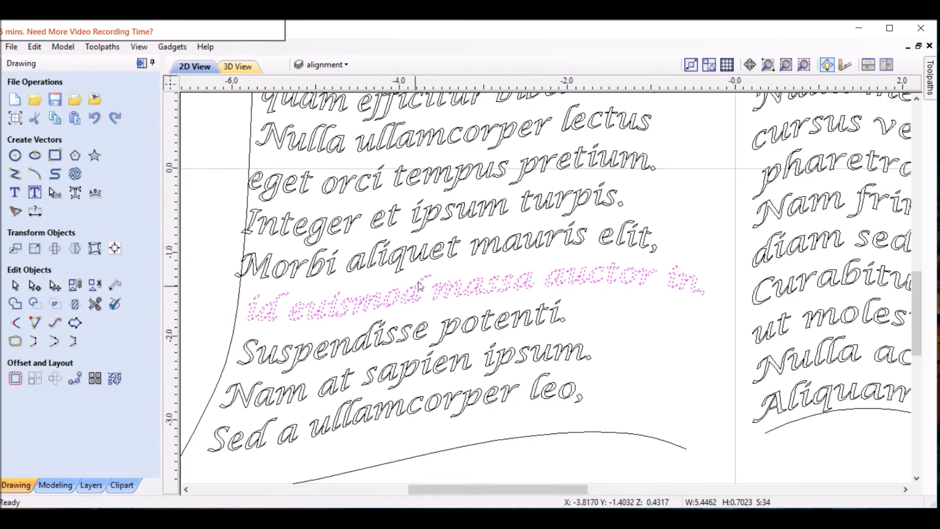
# Step: Select the whole "Morbi aliquet mauris elit," line and nudge it right until it starts inside the page edge curve
pyautogui.click(344, 284)
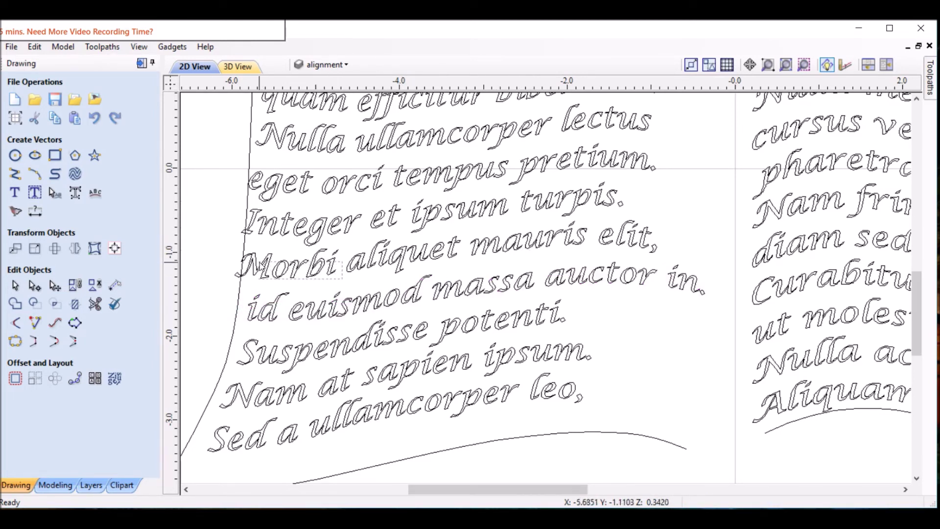
pyautogui.click(264, 260)
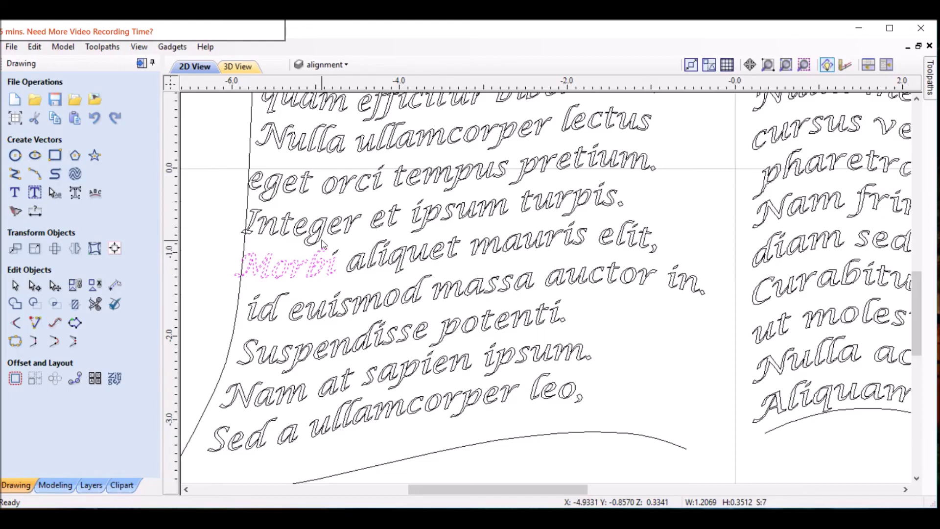
pyautogui.keyDown('shift'); pyautogui.click(350, 251); pyautogui.keyUp('shift')
pyautogui.keyDown('shift'); pyautogui.moveTo(590, 256); pyautogui.dragTo(477, 224); pyautogui.keyUp('shift')
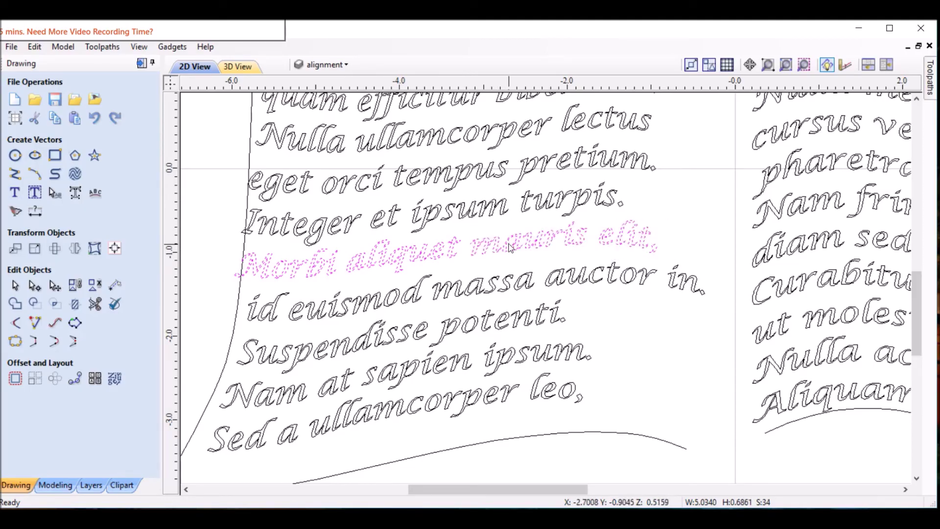
pyautogui.press('Right')
pyautogui.press('Right')
pyautogui.press('Right')
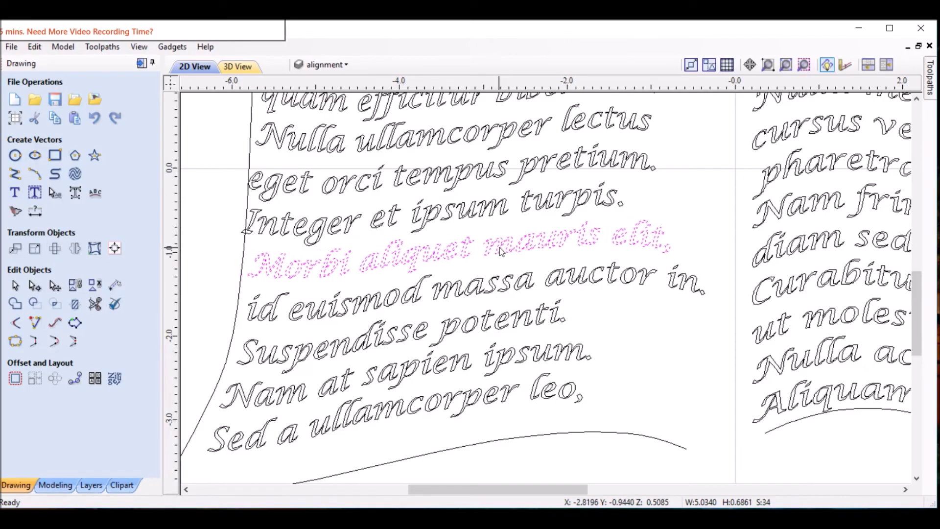
pyautogui.press('Right')
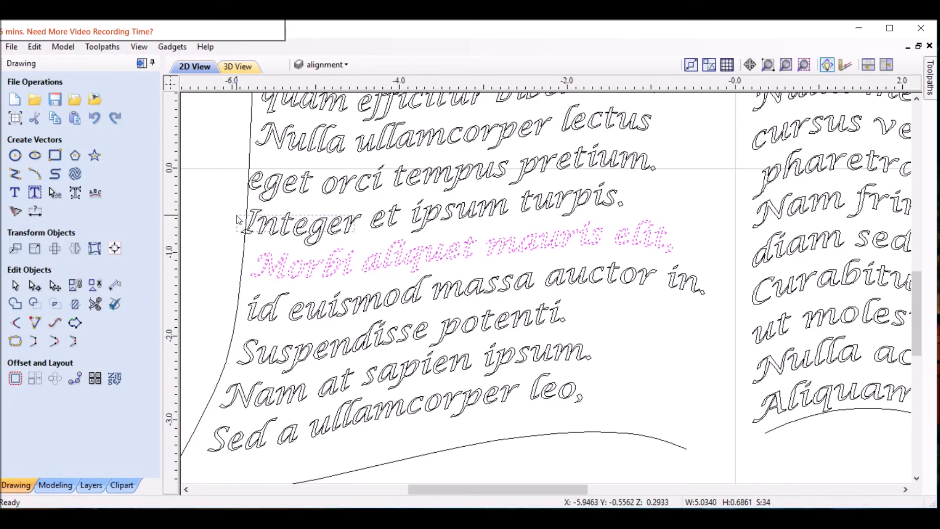
# Step: Select the whole "Integer et ipsum turpis." line and nudge it right until it starts inside the page edge curve
pyautogui.click(344, 228)
pyautogui.moveTo(507, 220); pyautogui.dragTo(367, 204)
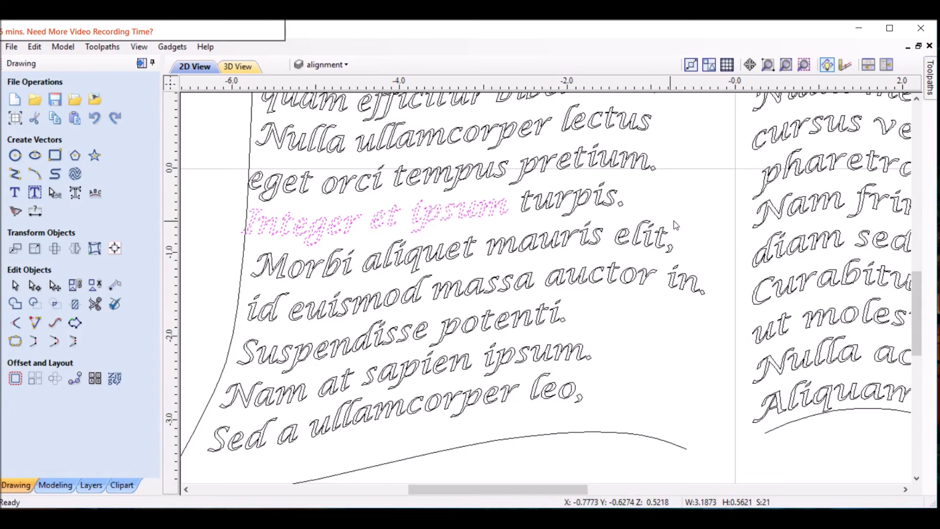
pyautogui.keyDown('shift'); pyautogui.click(524, 189); pyautogui.keyUp('shift')
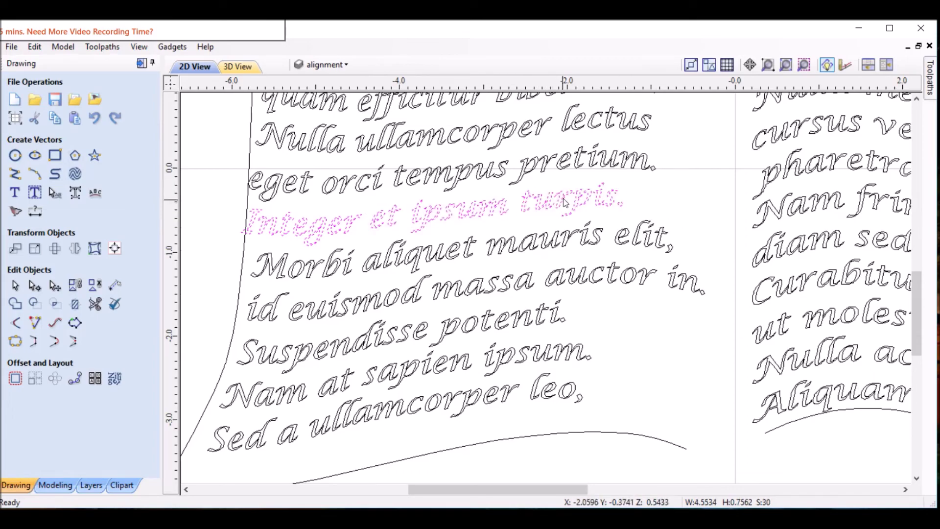
pyautogui.press('Right')
pyautogui.press('Right')
pyautogui.press('Right')
pyautogui.press('Right')
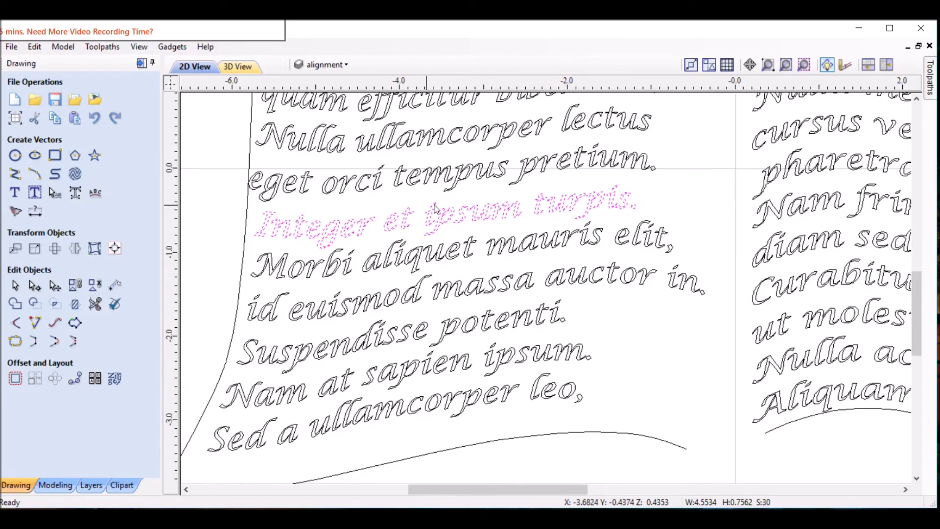
# Step: Select the whole "eget orci tempus pretium." line and nudge it slightly right, off the page edge curve
pyautogui.click(357, 209)
pyautogui.click(259, 171)
pyautogui.keyDown('shift'); pyautogui.moveTo(397, 200); pyautogui.dragTo(328, 169); pyautogui.keyUp('shift')
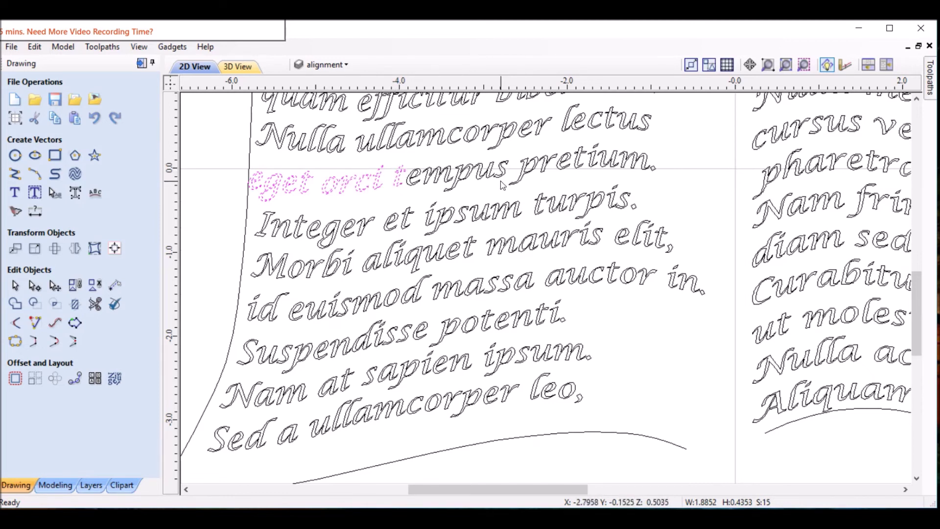
pyautogui.keyDown('shift'); pyautogui.moveTo(407, 162); pyautogui.dragTo(408, 161); pyautogui.keyUp('shift')
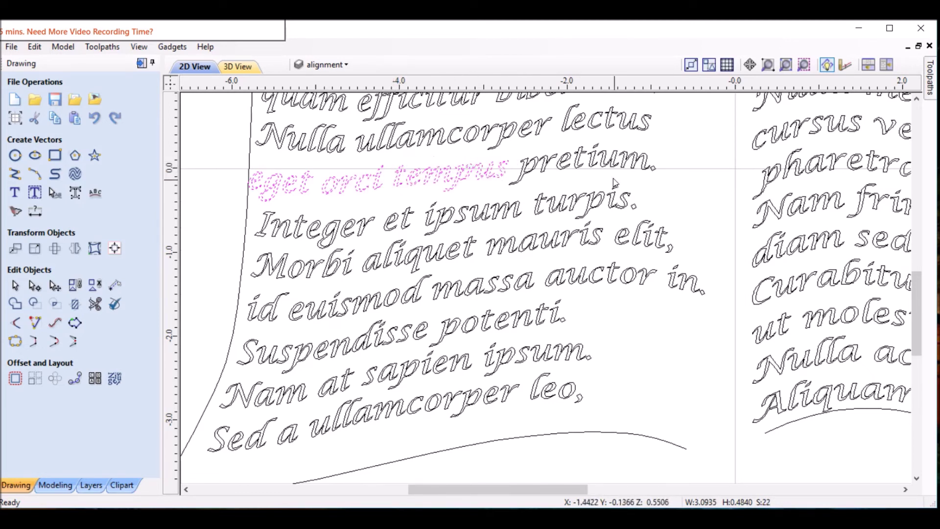
pyautogui.keyDown('shift'); pyautogui.moveTo(663, 185); pyautogui.dragTo(519, 143); pyautogui.keyUp('shift')
pyautogui.press('Right')
pyautogui.press('Right')
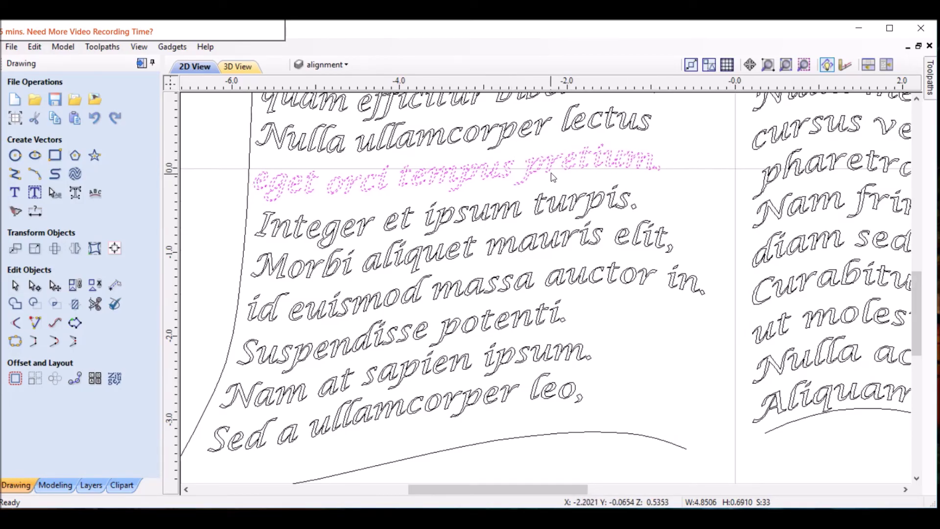
pyautogui.press('Right')
# Step: Select the whole "Nulla ullamcorper lectus" line on the left page and nudge it slightly right to follow the edge curve
pyautogui.scroll(-1, 392, 166)
pyautogui.moveTo(365, 204); pyautogui.dragTo(385, 314, button='middle')
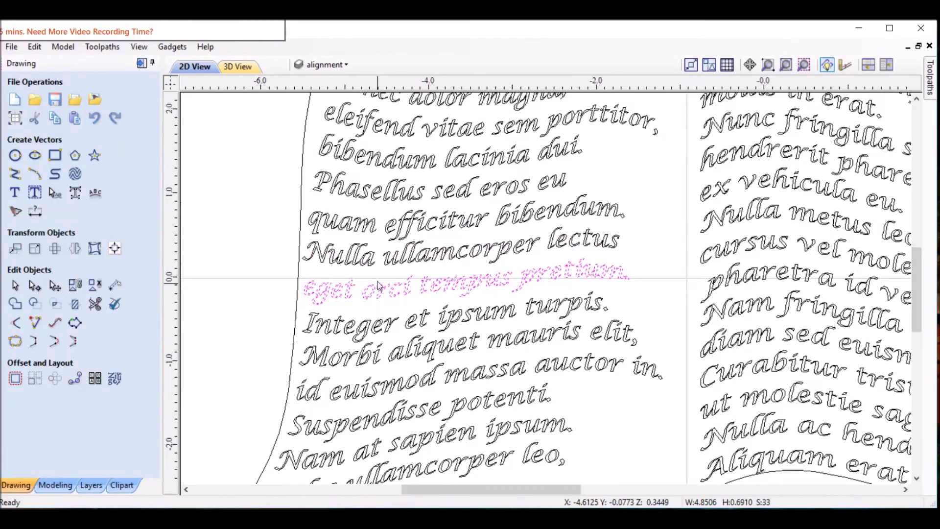
pyautogui.scroll(1, 376, 286)
pyautogui.click(264, 222)
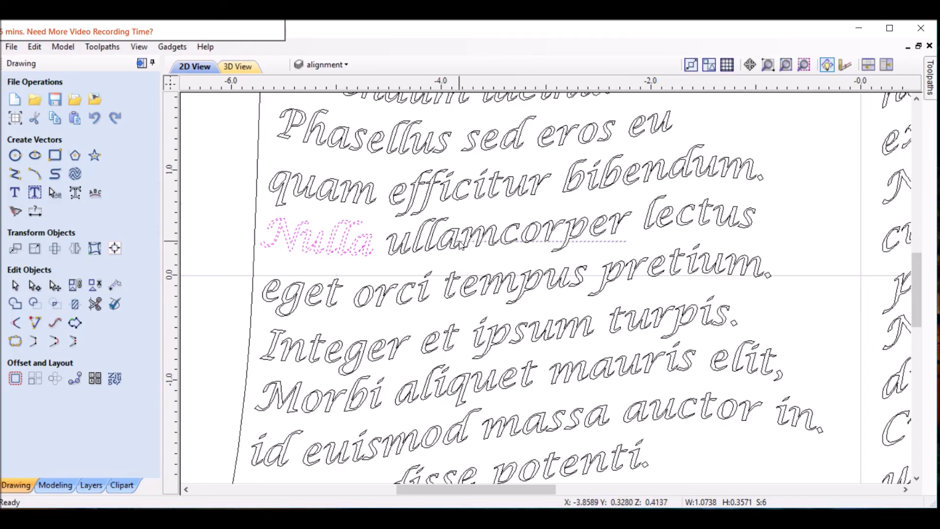
pyautogui.keyDown('shift'); pyautogui.click(410, 231); pyautogui.keyUp('shift')
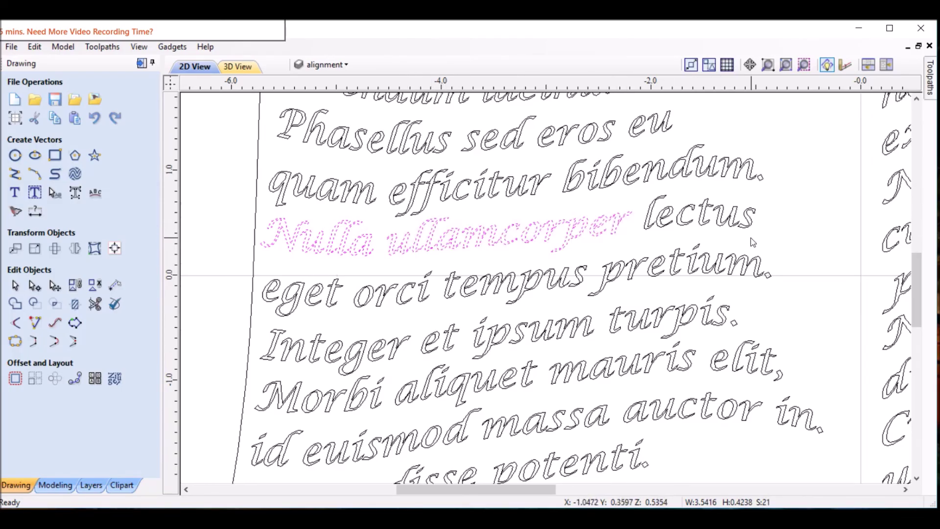
pyautogui.keyDown('shift'); pyautogui.click(652, 211); pyautogui.keyUp('shift')
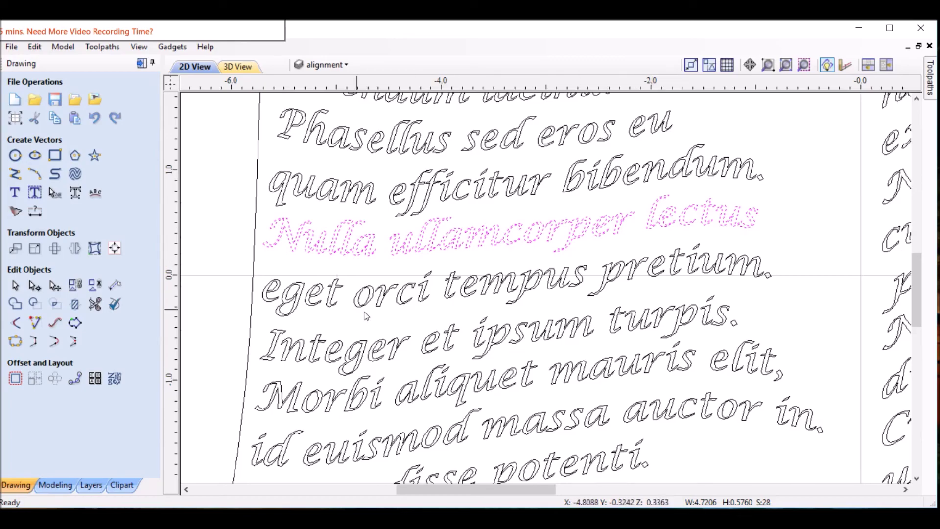
# Step: Select the whole "eget orci tempus pretium." line on the left page and nudge it slightly right
pyautogui.click(265, 281)
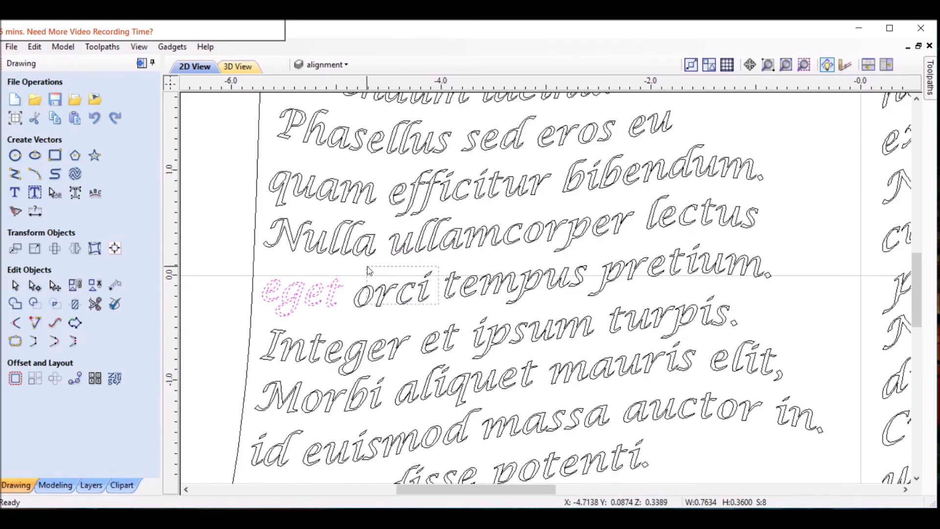
pyautogui.keyDown('shift'); pyautogui.click(416, 287); pyautogui.keyUp('shift')
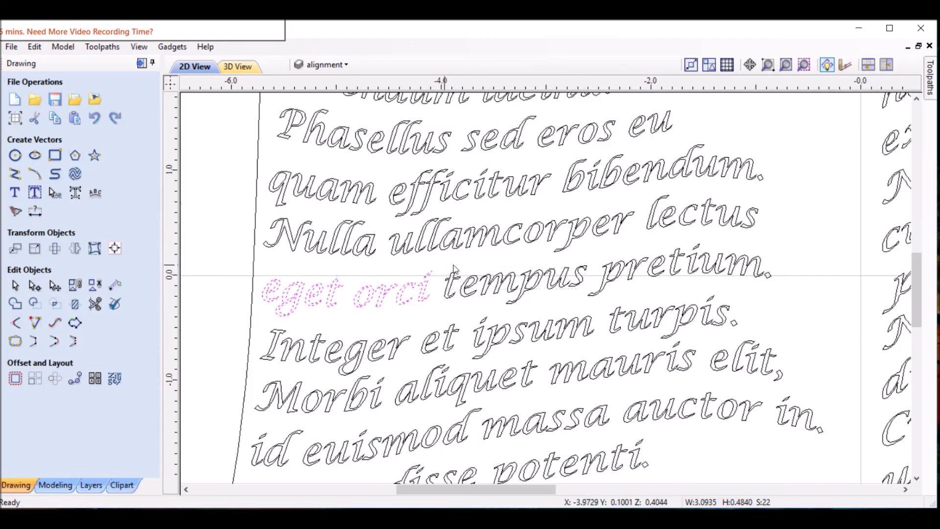
pyautogui.keyDown('shift'); pyautogui.click(493, 271); pyautogui.keyUp('shift')
pyautogui.keyDown('shift'); pyautogui.click(617, 263); pyautogui.keyUp('shift')
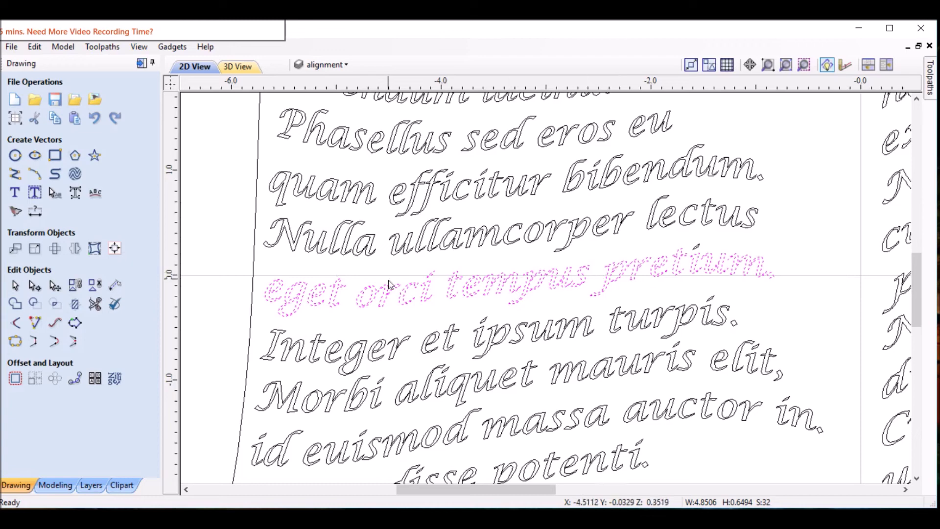
pyautogui.click(435, 254)
# Step: Select the three lines from "Donec dolor magna," to "bibendum lacinia dui." and nudge them slightly left toward the page edge curve
pyautogui.scroll(-1, 468, 255)
pyautogui.moveTo(416, 245); pyautogui.dragTo(428, 395, button='middle')
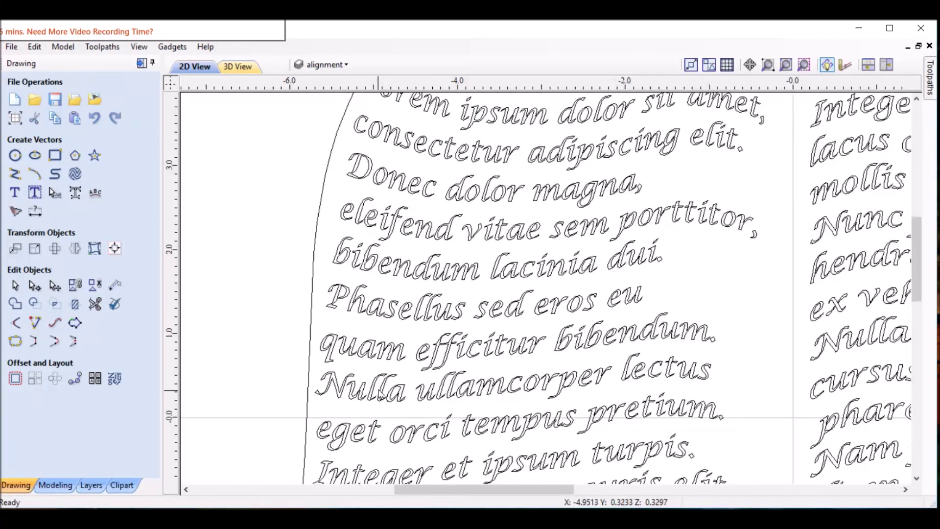
pyautogui.scroll(-1, 381, 394)
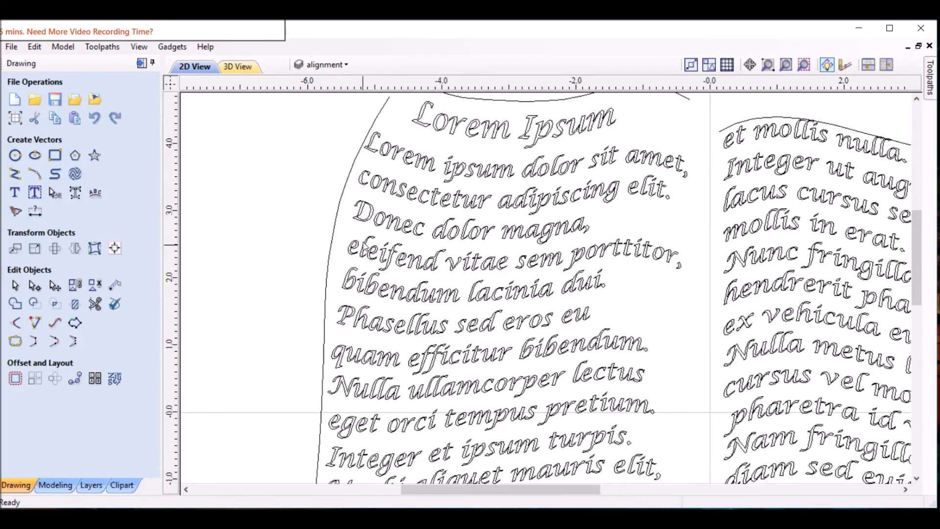
pyautogui.moveTo(610, 297); pyautogui.dragTo(344, 218)
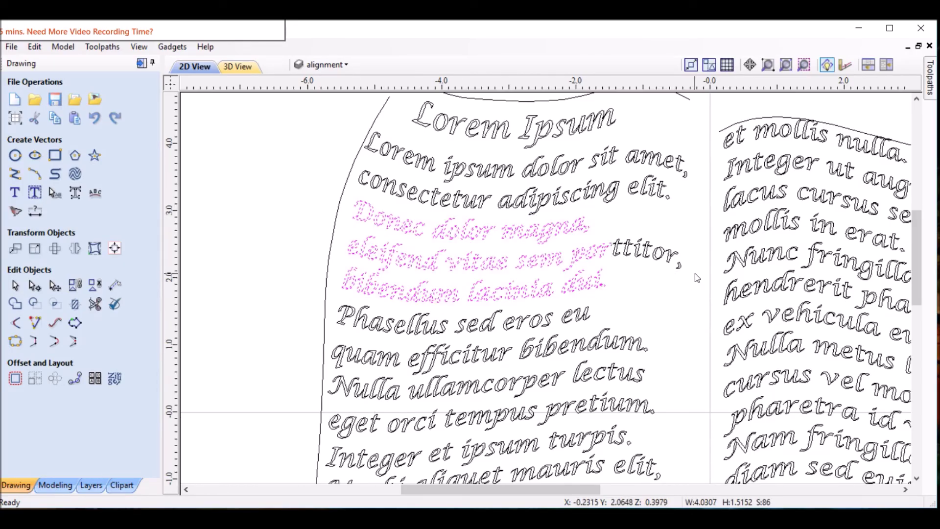
pyautogui.keyDown('shift'); pyautogui.click(618, 243); pyautogui.keyUp('shift')
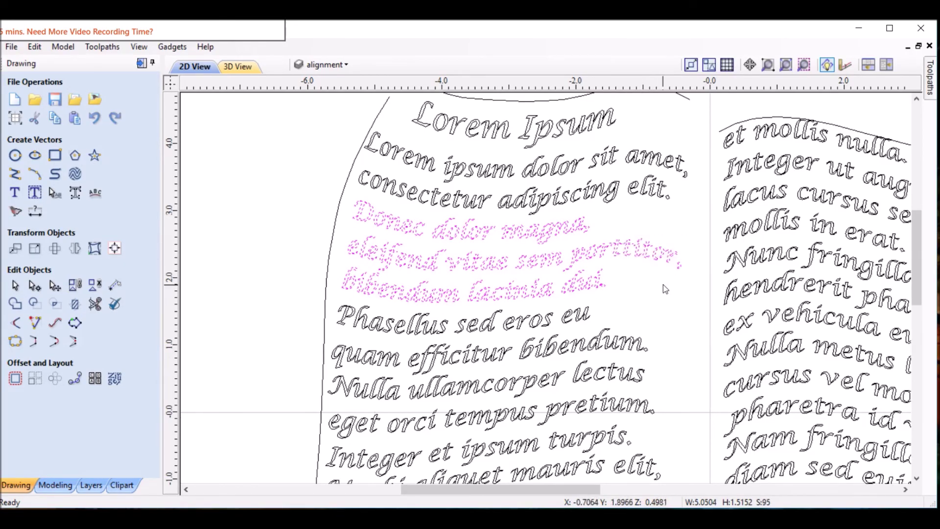
pyautogui.press('Left')
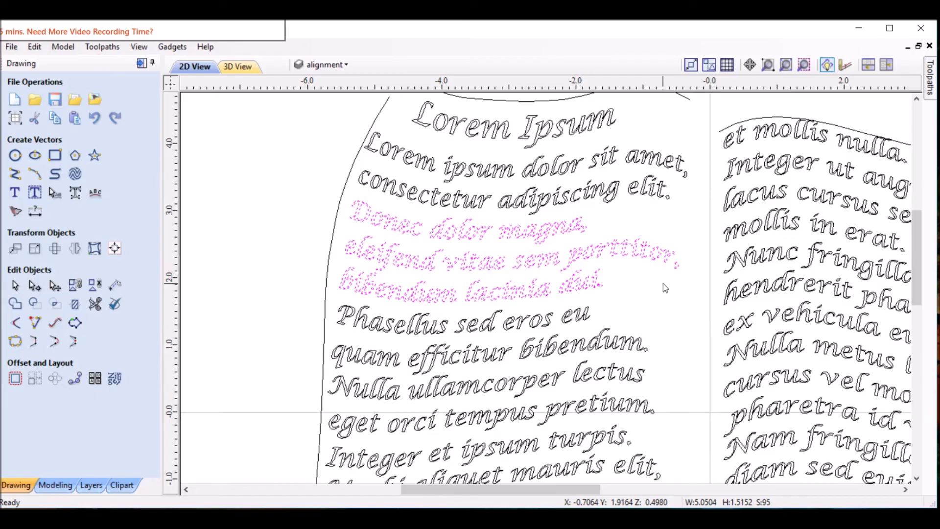
pyautogui.press('Left')
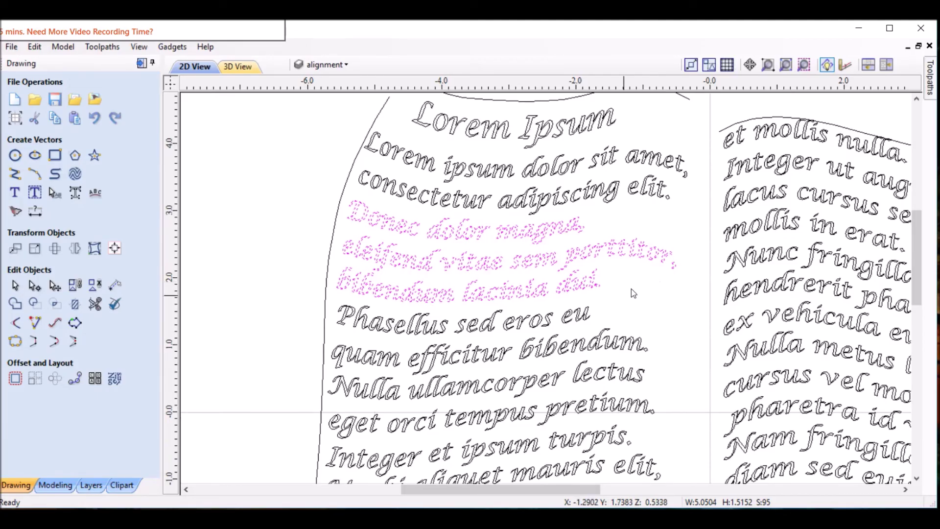
pyautogui.click(418, 248)
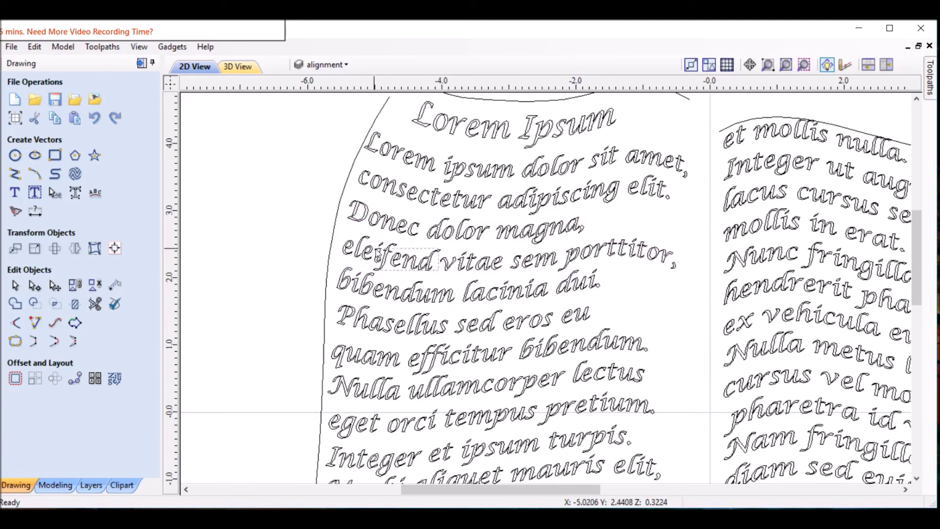
# Step: Select only the "eleifend vitae sem porttitor," line and nudge it slightly left and up
pyautogui.click(344, 247)
pyautogui.keyDown('shift'); pyautogui.click(347, 274); pyautogui.keyUp('shift')
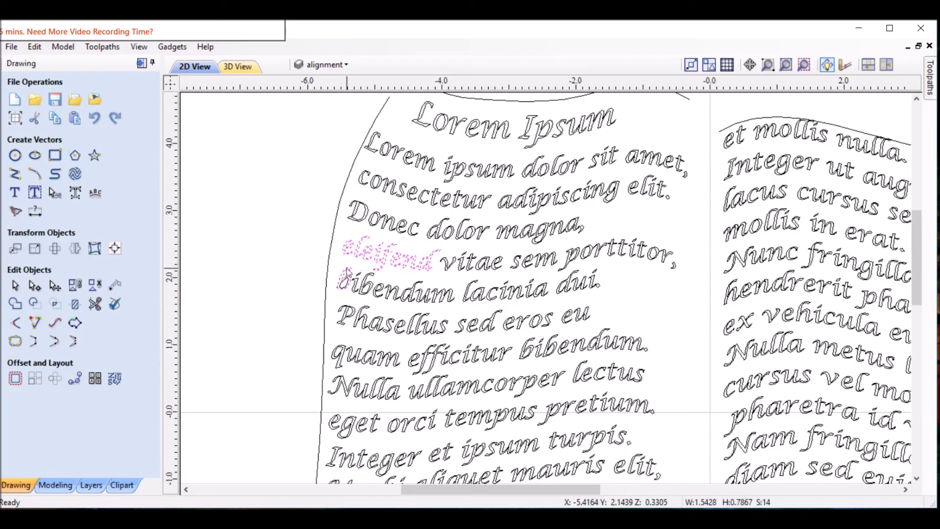
pyautogui.keyDown('shift'); pyautogui.click(348, 273); pyautogui.keyUp('shift')
pyautogui.keyDown('shift'); pyautogui.moveTo(553, 271); pyautogui.dragTo(449, 252); pyautogui.keyUp('shift')
pyautogui.keyDown('shift'); pyautogui.moveTo(690, 271); pyautogui.dragTo(568, 245); pyautogui.keyUp('shift')
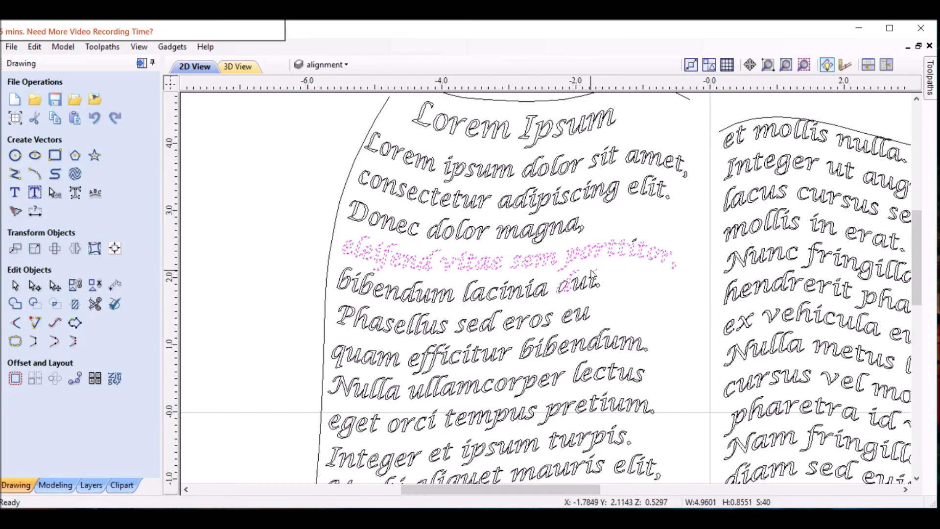
pyautogui.keyDown('shift'); pyautogui.click(574, 279); pyautogui.keyUp('shift')
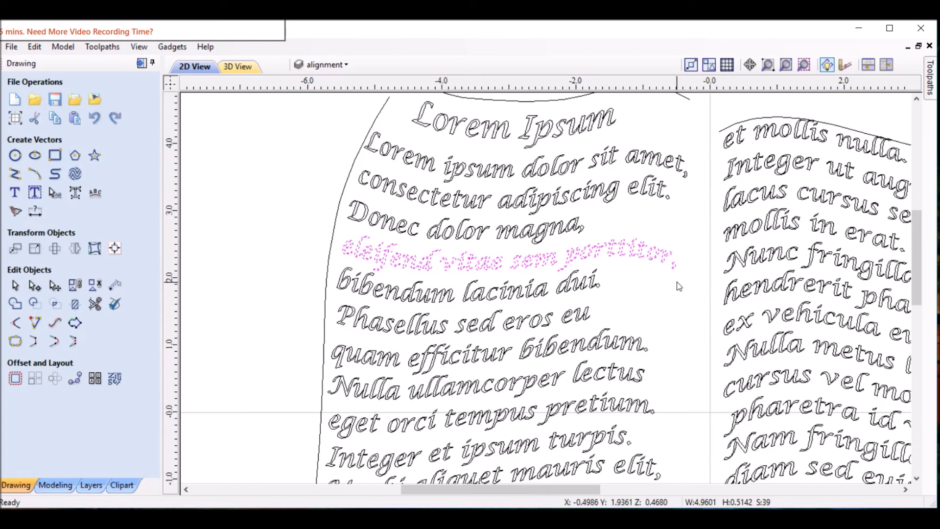
pyautogui.press('Left')
pyautogui.press('Up')
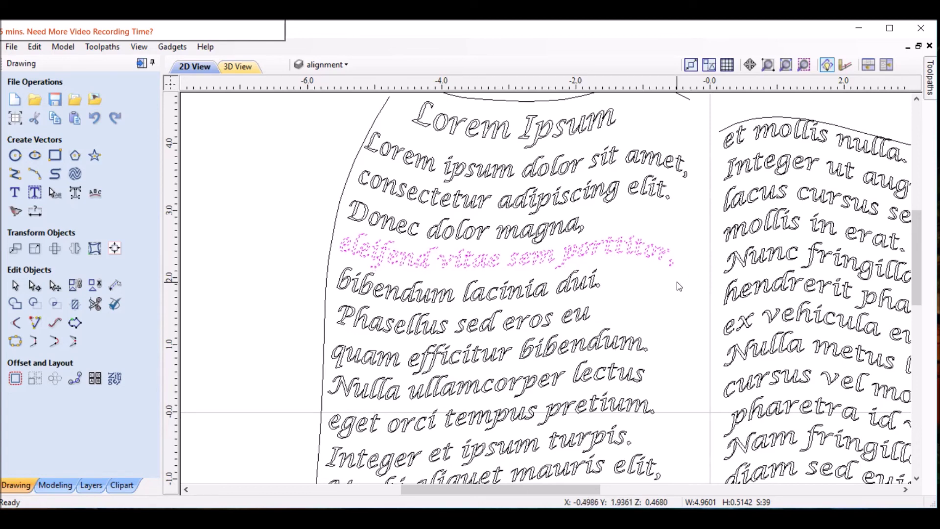
pyautogui.click(684, 305)
# Step: Reopen the V-Carve 1 toolpath and add the left page's text to its selected vectors, excluding the page edge curve
pyautogui.scroll(-1, 683, 305)
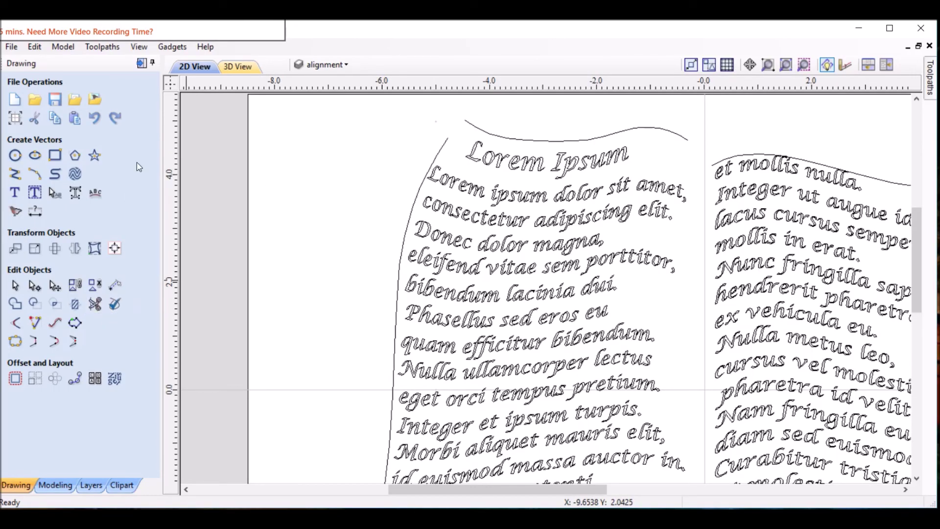
pyautogui.scroll(-1, 290, 218)
pyautogui.scroll(-1, 290, 218)
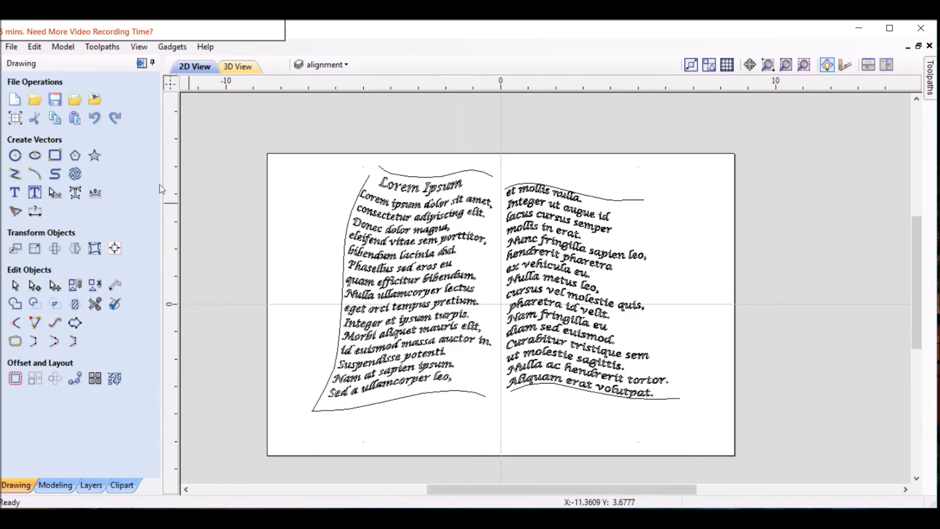
pyautogui.click(142, 63)
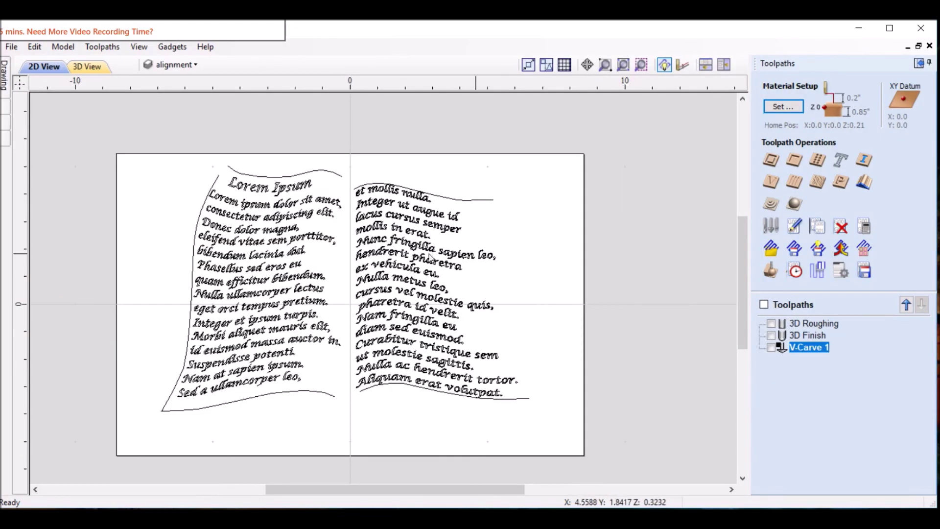
pyautogui.doubleClick(811, 348)
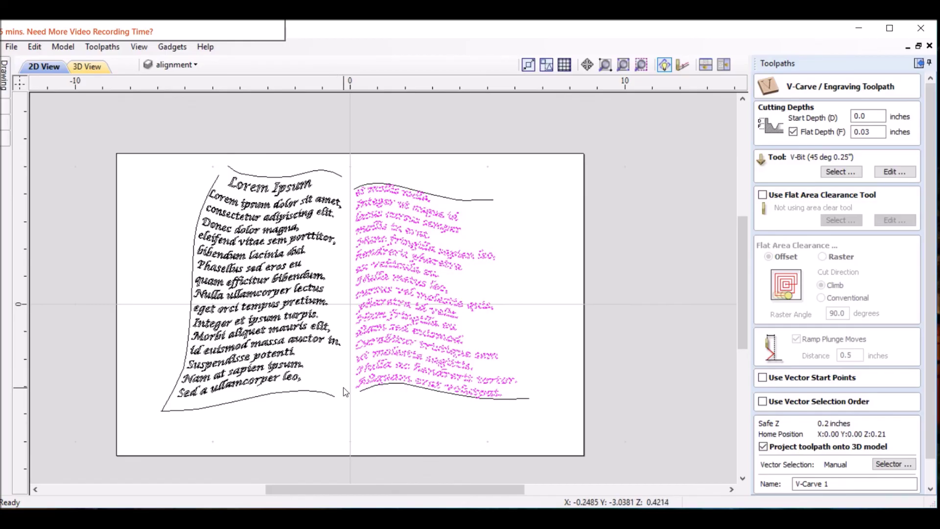
pyautogui.moveTo(348, 392); pyautogui.dragTo(182, 189)
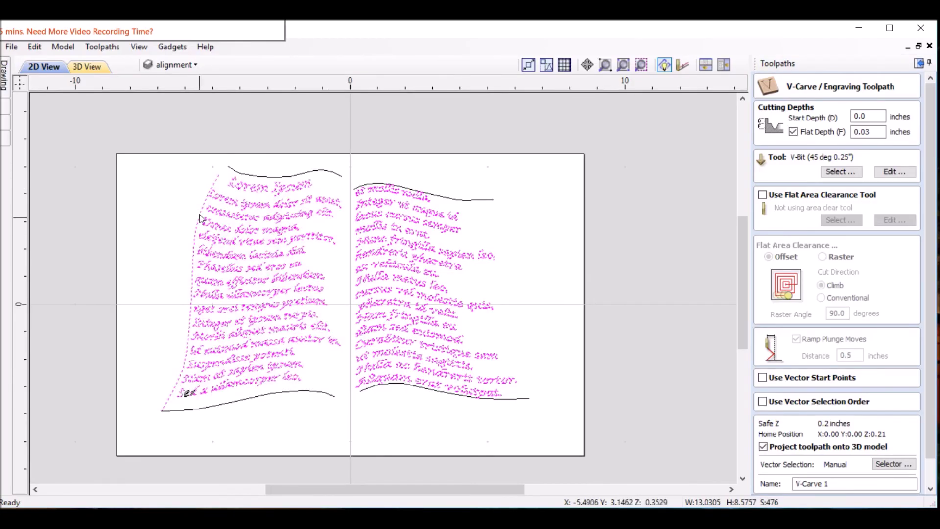
pyautogui.scroll(2, 201, 401)
pyautogui.scroll(1, 201, 400)
pyautogui.keyDown('shift'); pyautogui.click(168, 397); pyautogui.keyUp('shift')
pyautogui.scroll(-1, 183, 390)
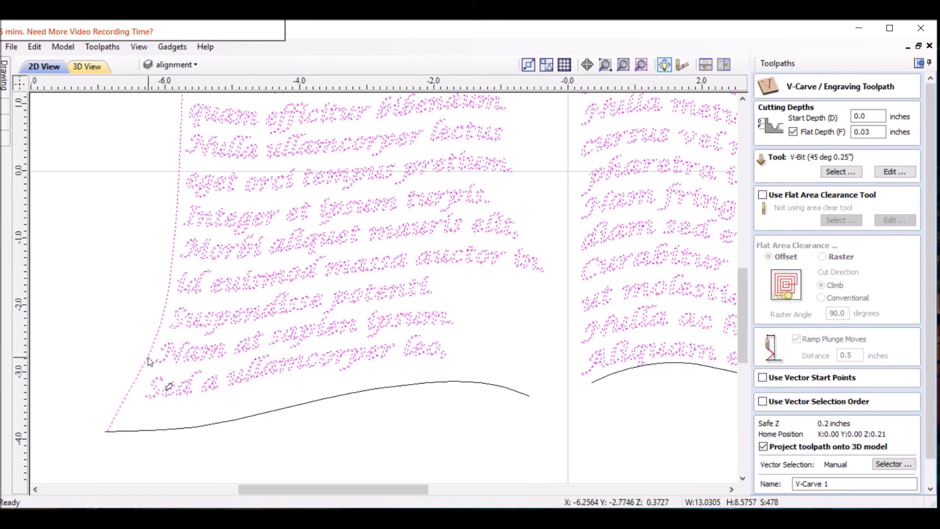
pyautogui.keyDown('shift'); pyautogui.click(148, 357); pyautogui.keyUp('shift')
# Step: Recalculate the V-Carve 1 toolpath and run a fresh preview of all toolpaths to check the text on both pages
pyautogui.scroll(1, 236, 381)
pyautogui.scroll(-2, 236, 381)
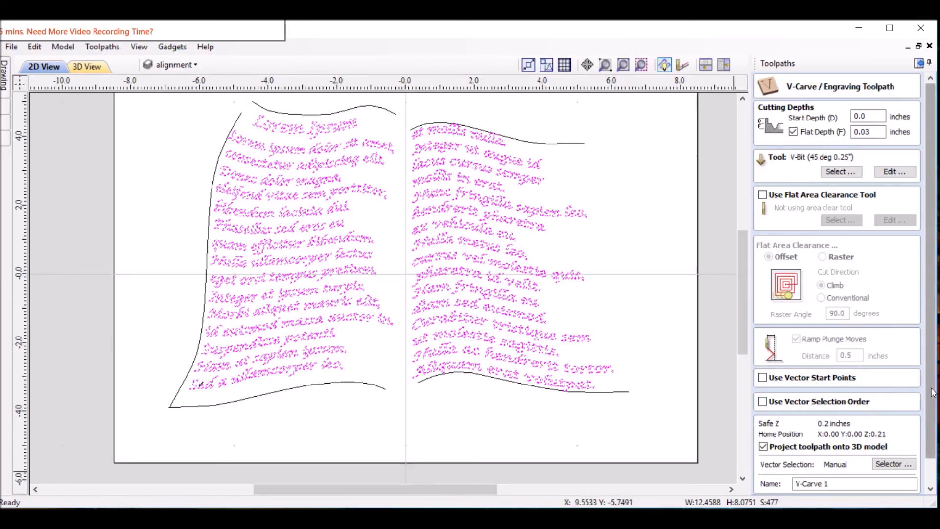
pyautogui.scroll(-1, 894, 387)
pyautogui.click(777, 478)
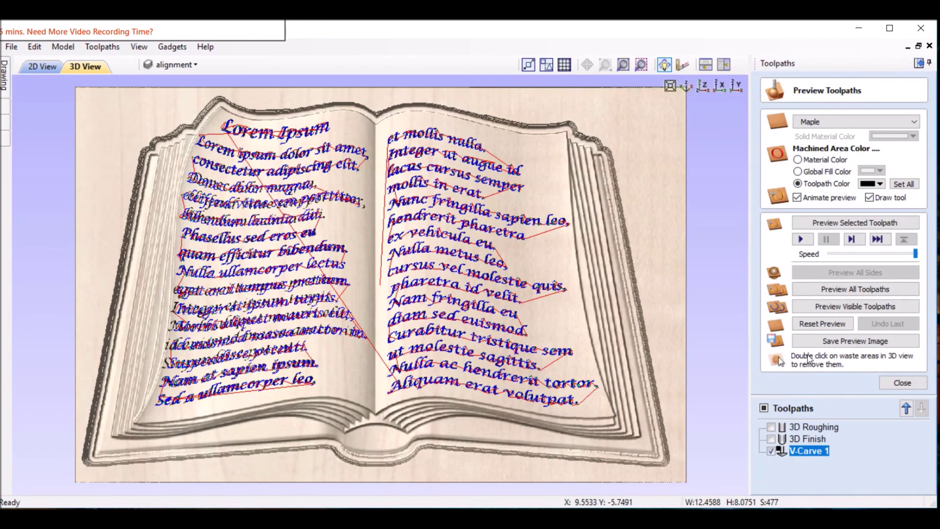
pyautogui.click(819, 324)
pyautogui.click(815, 293)
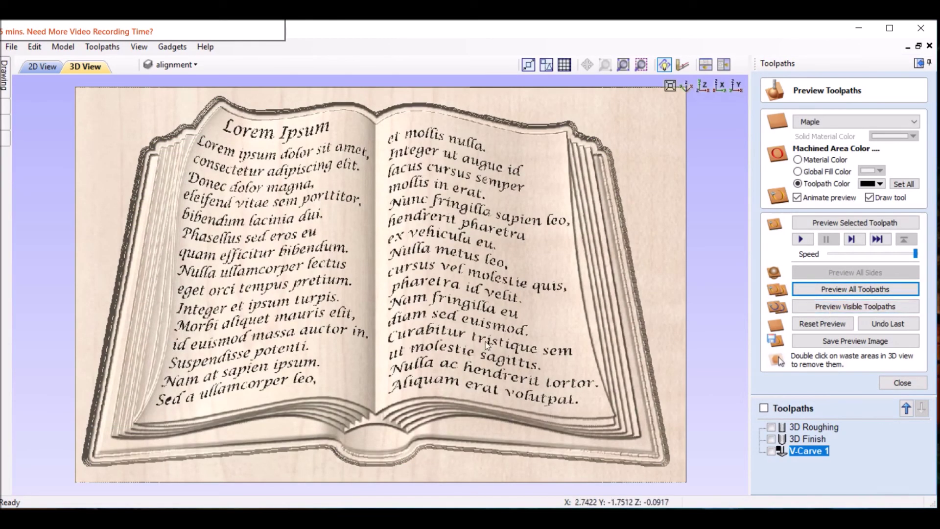
pyautogui.scroll(4, 224, 352)
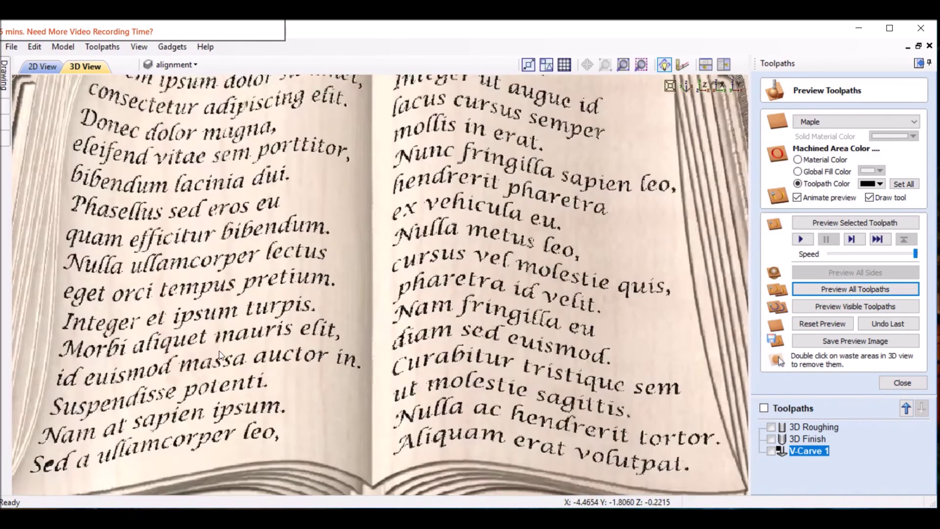
pyautogui.scroll(-3, 184, 409)
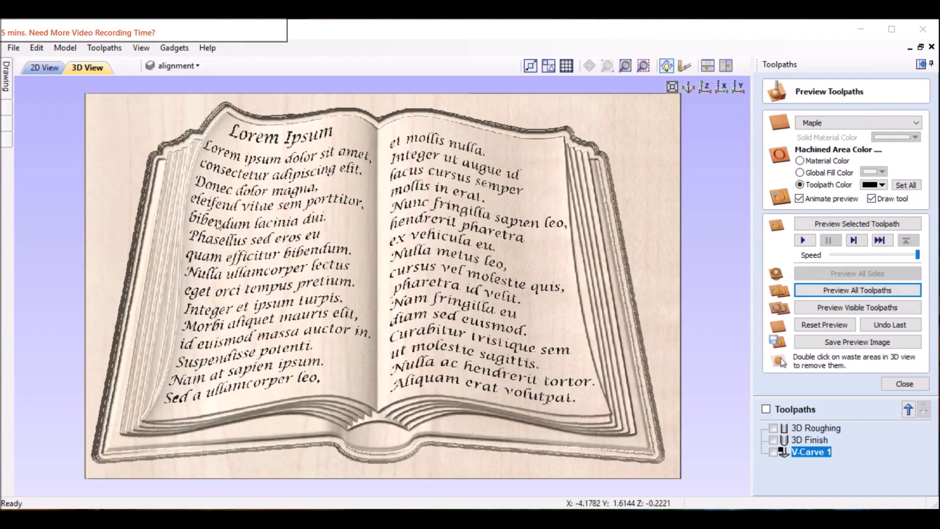
pyautogui.click(903, 385)
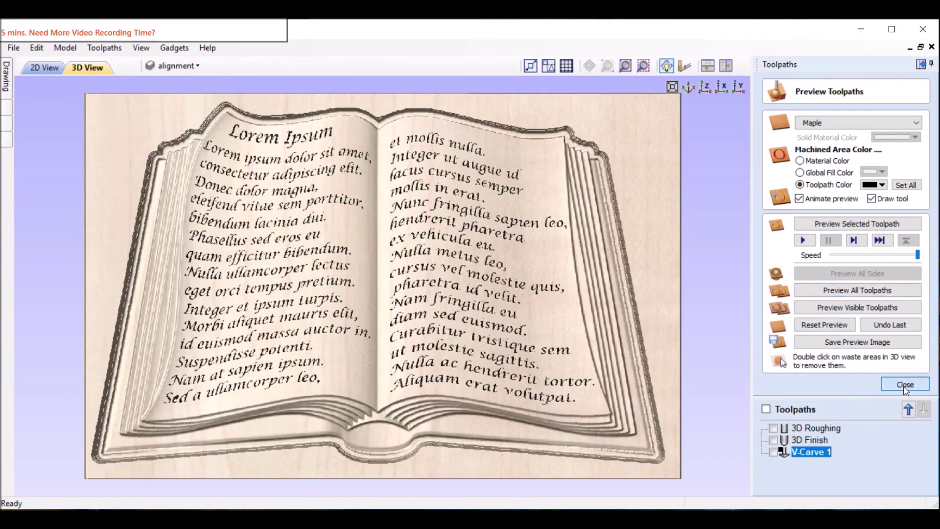
# Step: In the 2D view, hide the 3d book, text and alignment layers and select the book outline
pyautogui.click(45, 67)
pyautogui.click(174, 65)
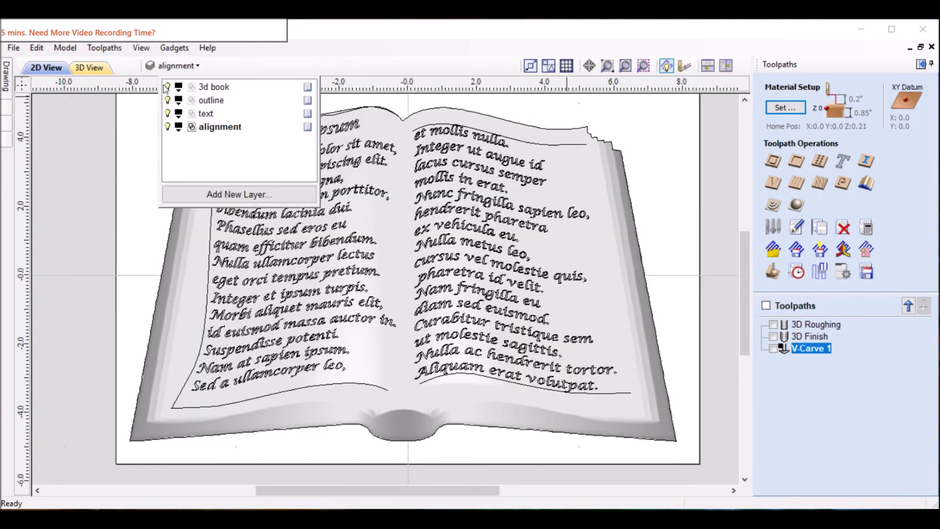
pyautogui.click(168, 87)
pyautogui.click(168, 114)
pyautogui.click(168, 127)
pyautogui.click(170, 229)
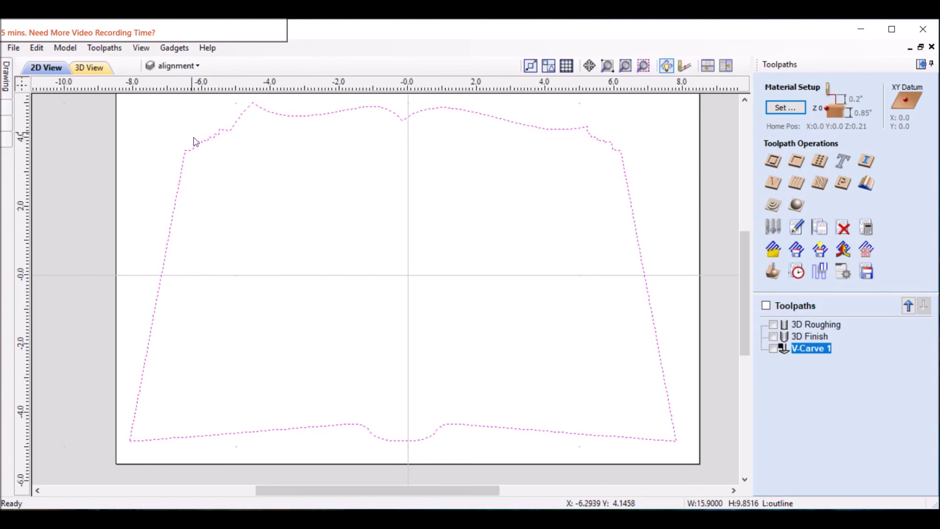
# Step: Set up an outside 2D profile toolpath 0.86 inches deep with a separate last pass of 0.01 inch allowance and smooth 45-degree ramps
pyautogui.click(808, 163)
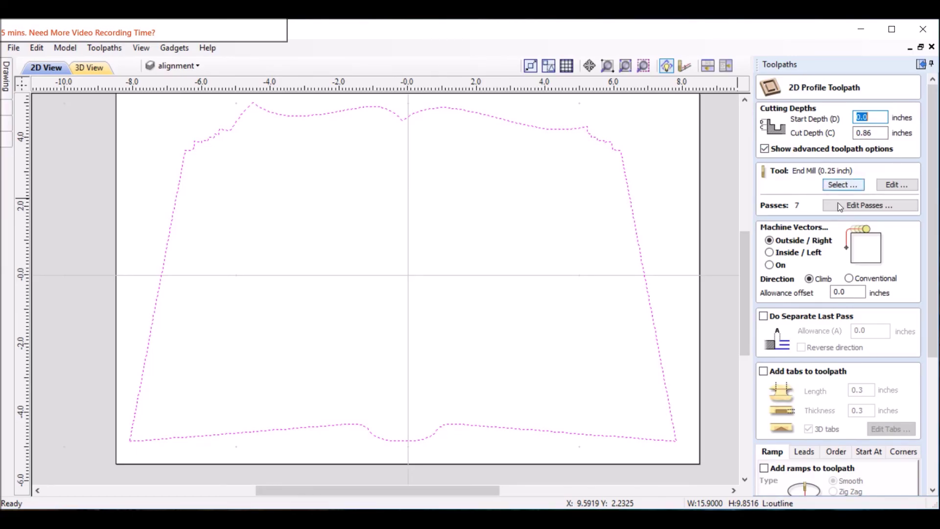
pyautogui.click(764, 317)
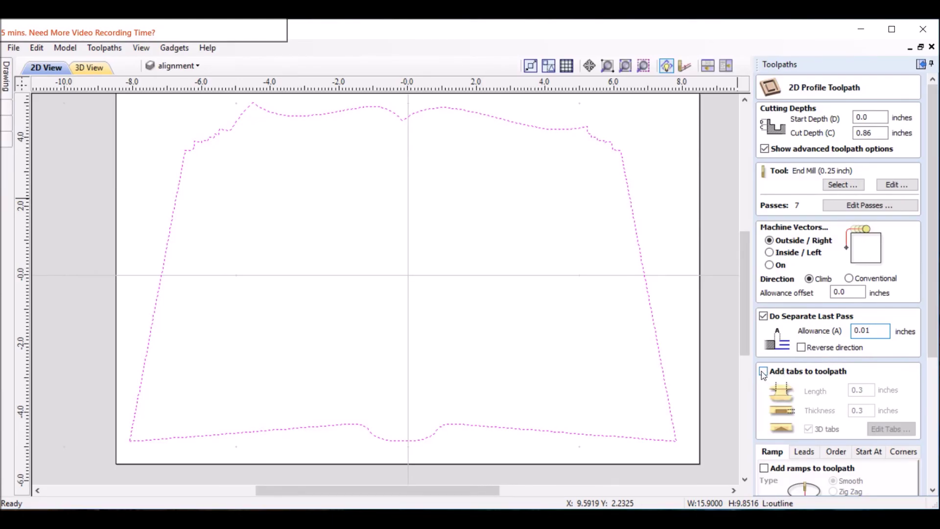
pyautogui.scroll(-3, 767, 347)
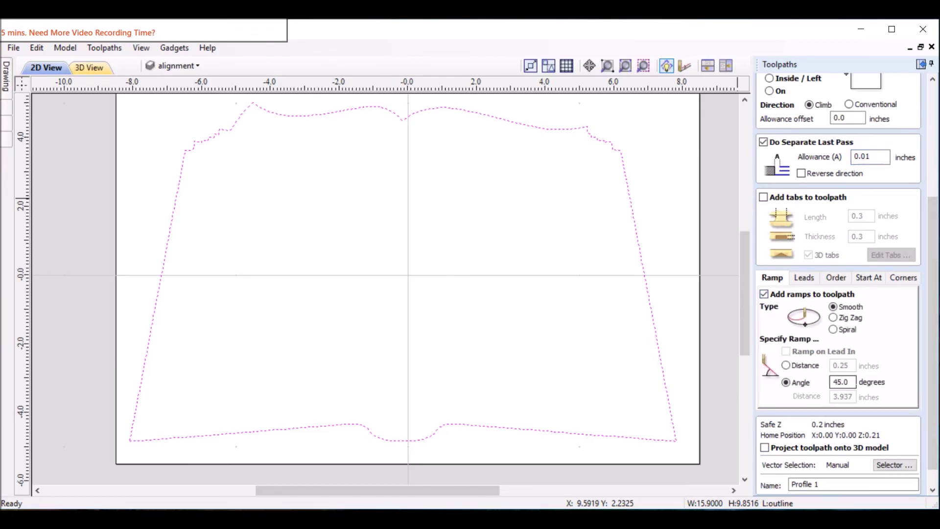
pyautogui.scroll(-1, 856, 395)
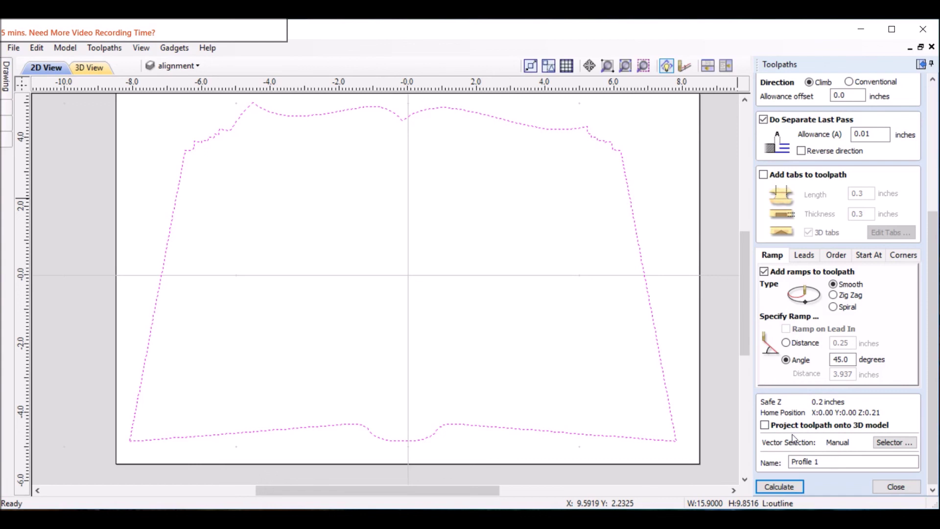
# Step: Name the profile toolpath "cutout" and calculate it, accepting that it cuts through the material
pyautogui.moveTo(828, 462); pyautogui.dragTo(748, 456)
pyautogui.write('cutout')
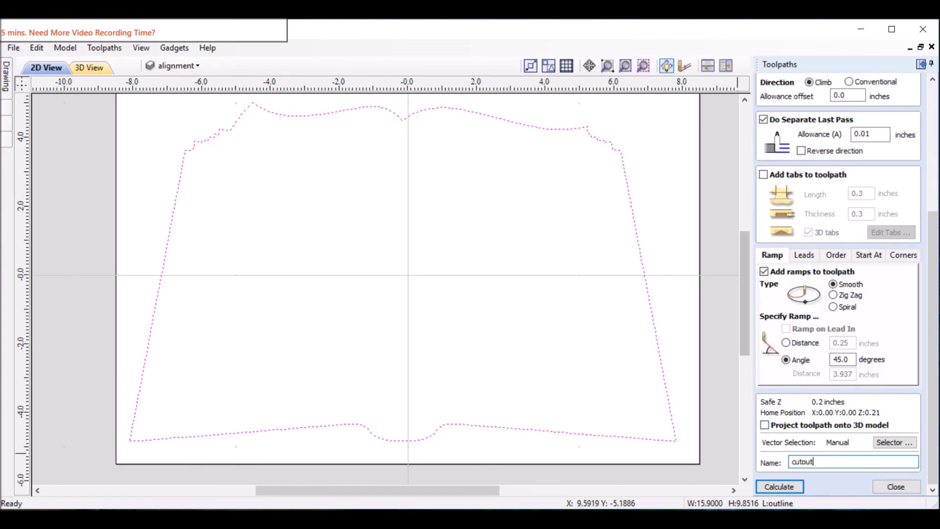
pyautogui.click(779, 487)
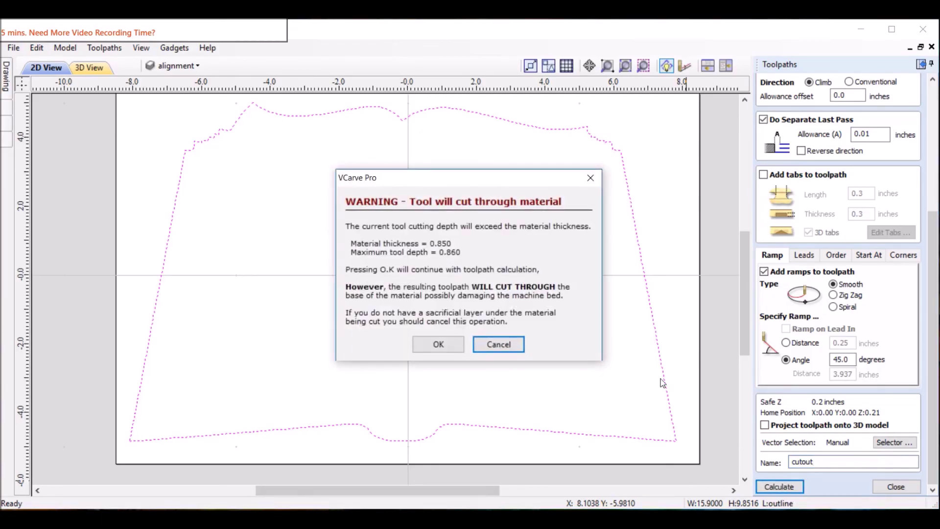
pyautogui.click(453, 347)
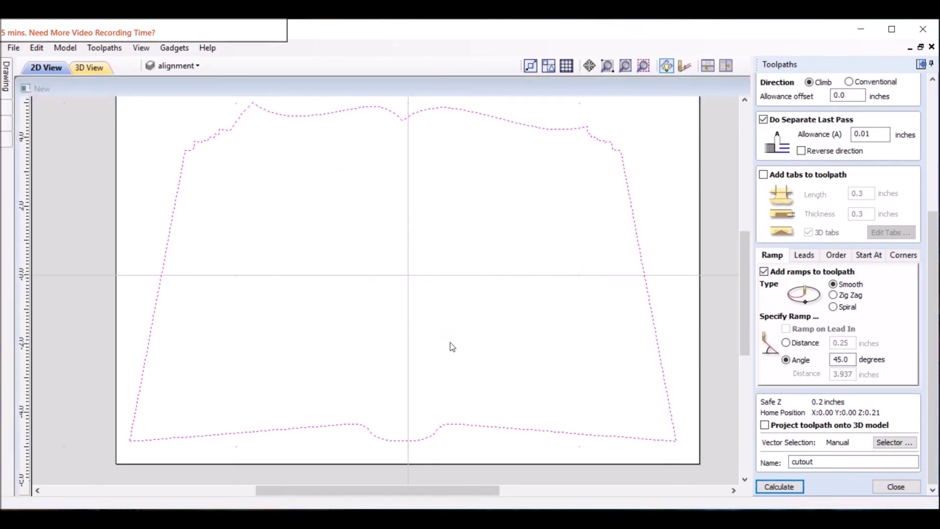
# Step: Reset the preview, simulate all toolpaths and remove the waste material around the book to inspect the finished carving
pyautogui.click(798, 325)
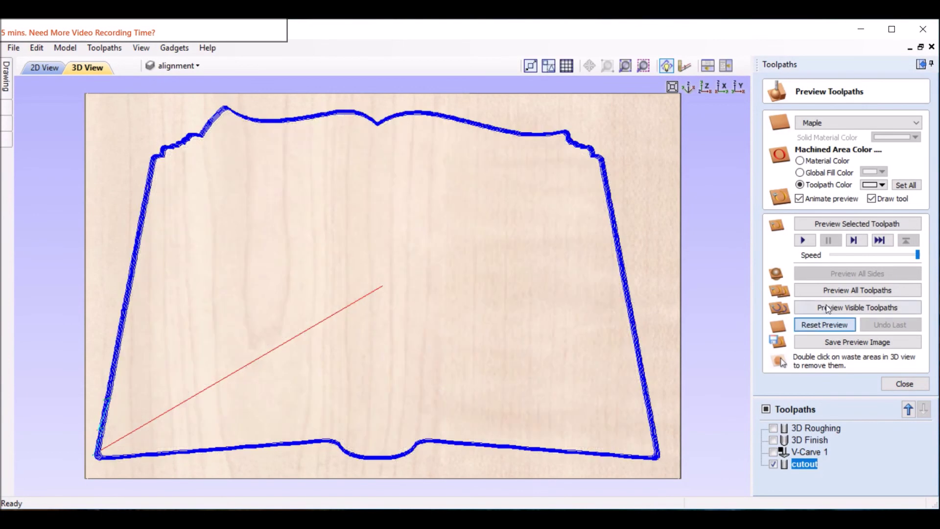
pyautogui.click(857, 290)
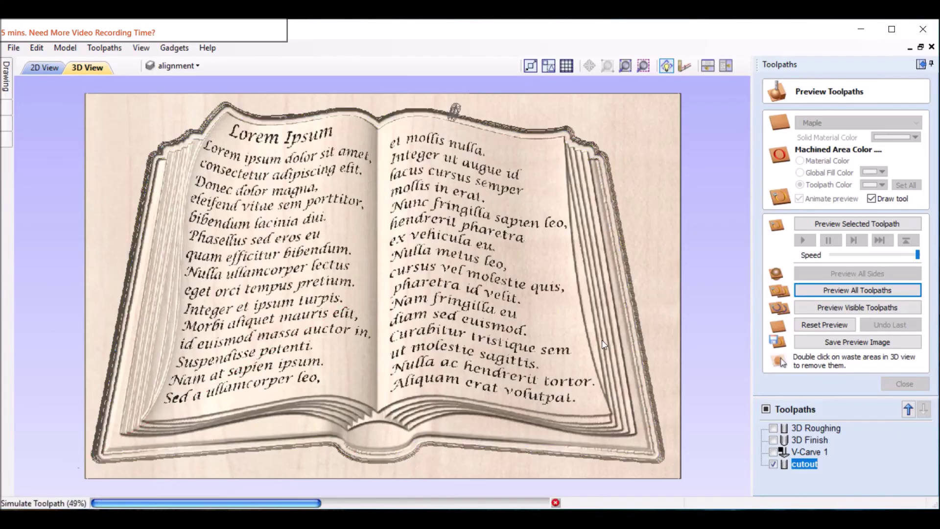
pyautogui.doubleClick(644, 196)
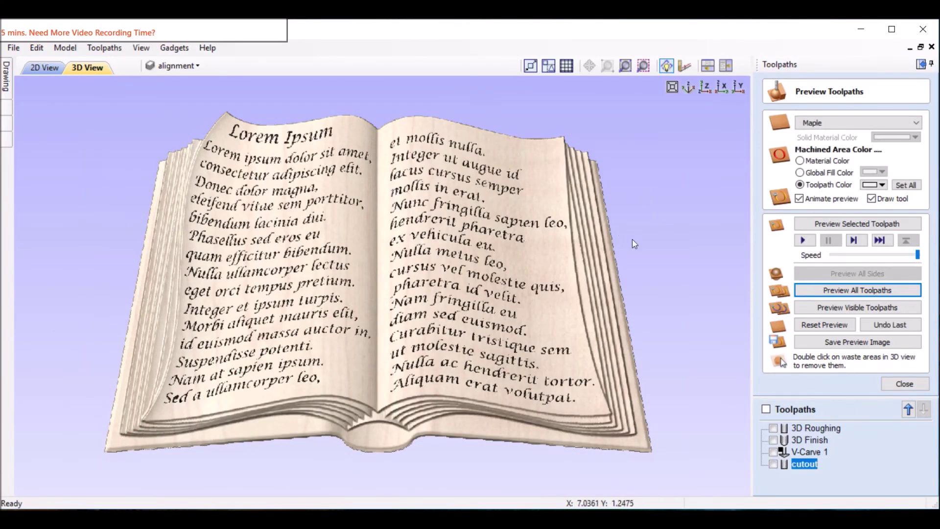
pyautogui.moveTo(455, 368); pyautogui.dragTo(333, 261)
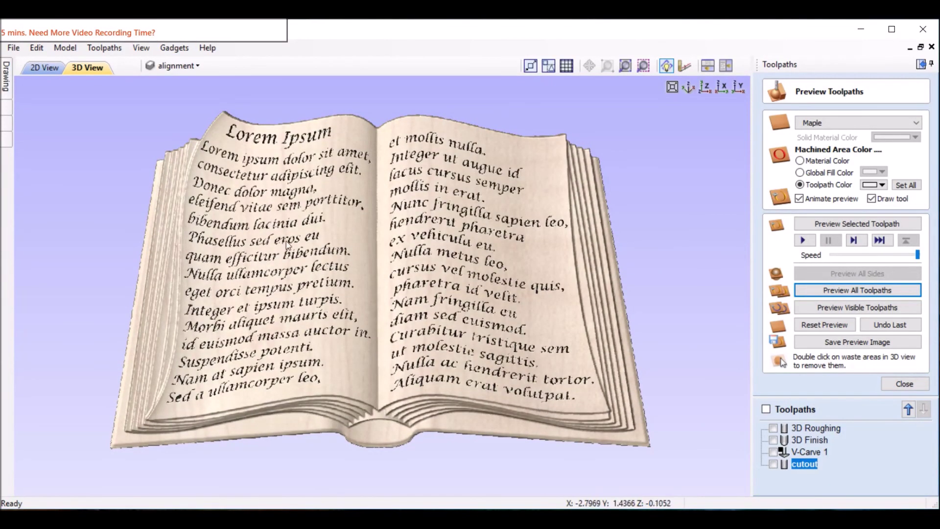